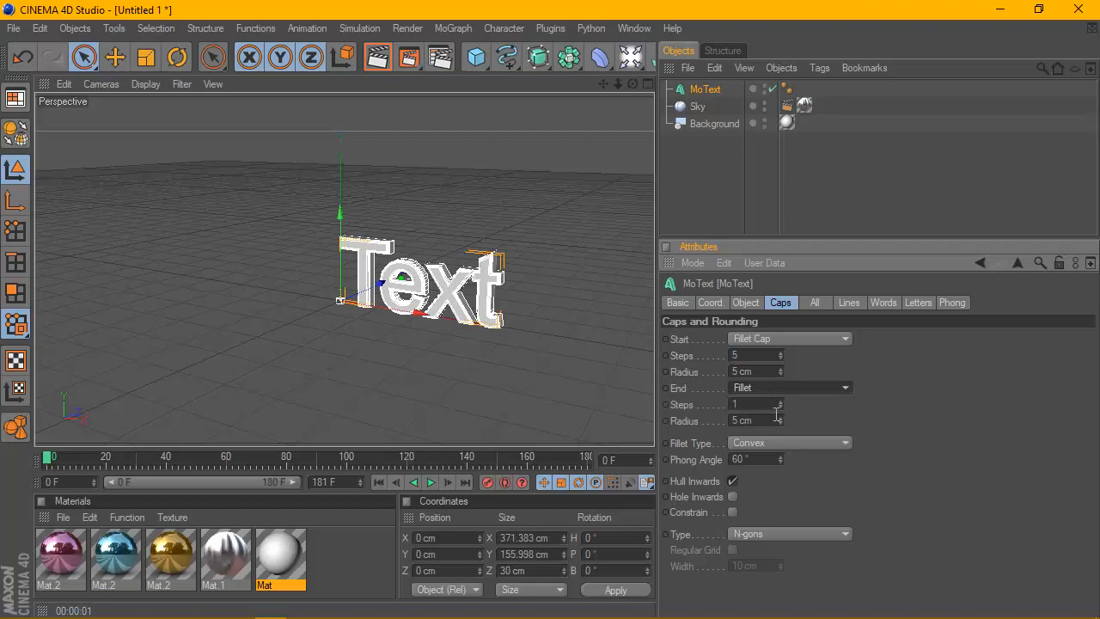
Set the MoText's end fillet steps to 5 and its cap type to Quadrangles with a regular grid.
text(5)
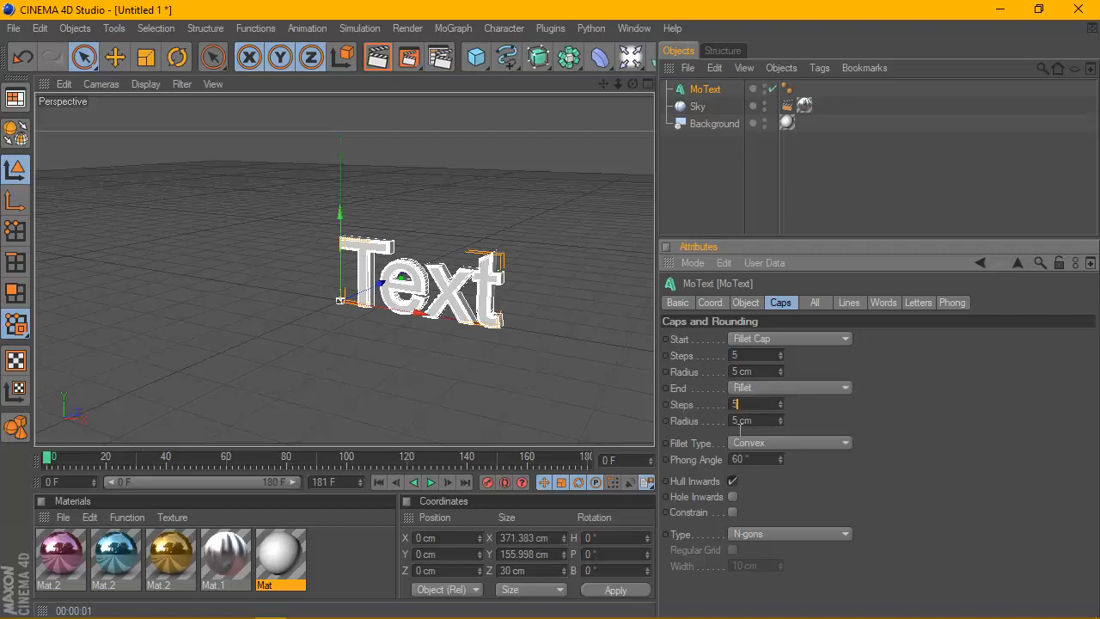
click(791, 533)
click(782, 567)
click(733, 550)
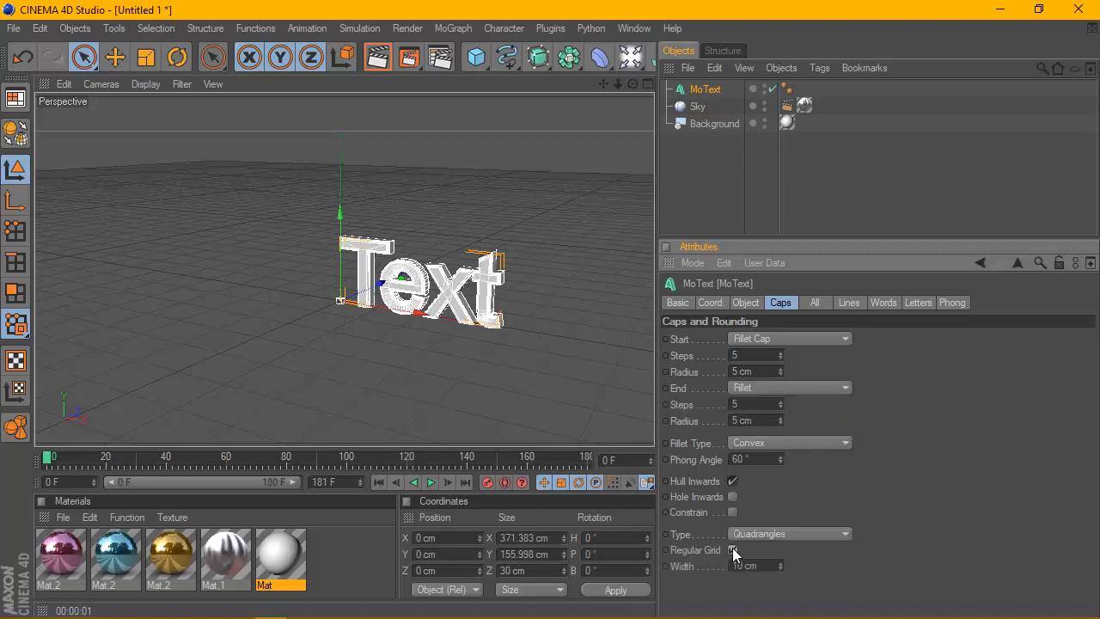
drag(774, 569, 690, 554)
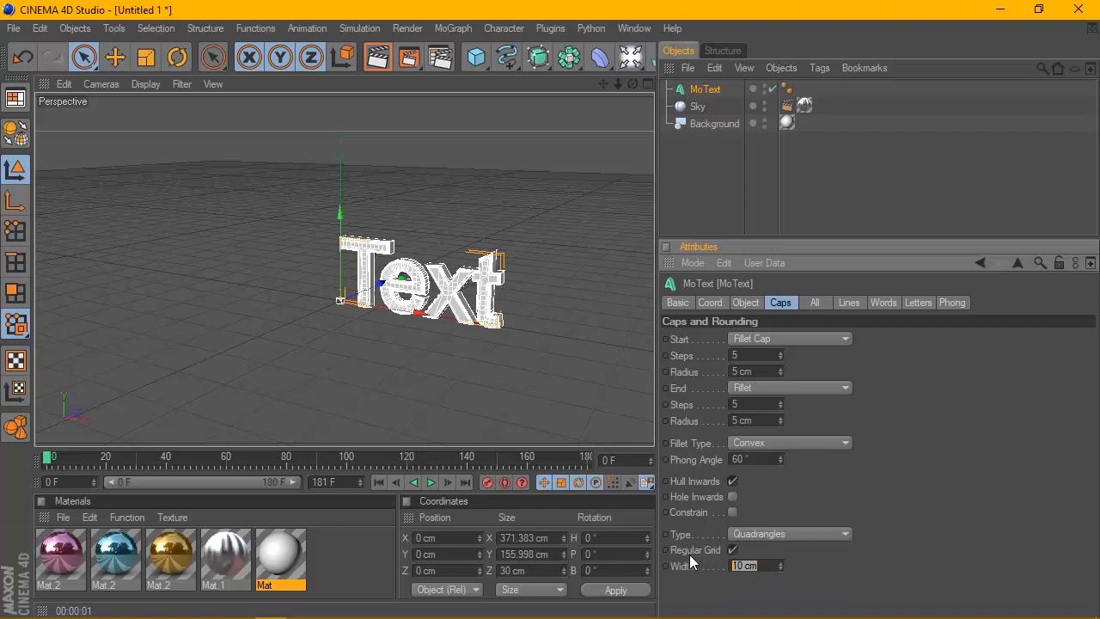
Set the MoText's intermediate points to Subdivided, its subdivision to 50 and its depth to 80.
click(746, 302)
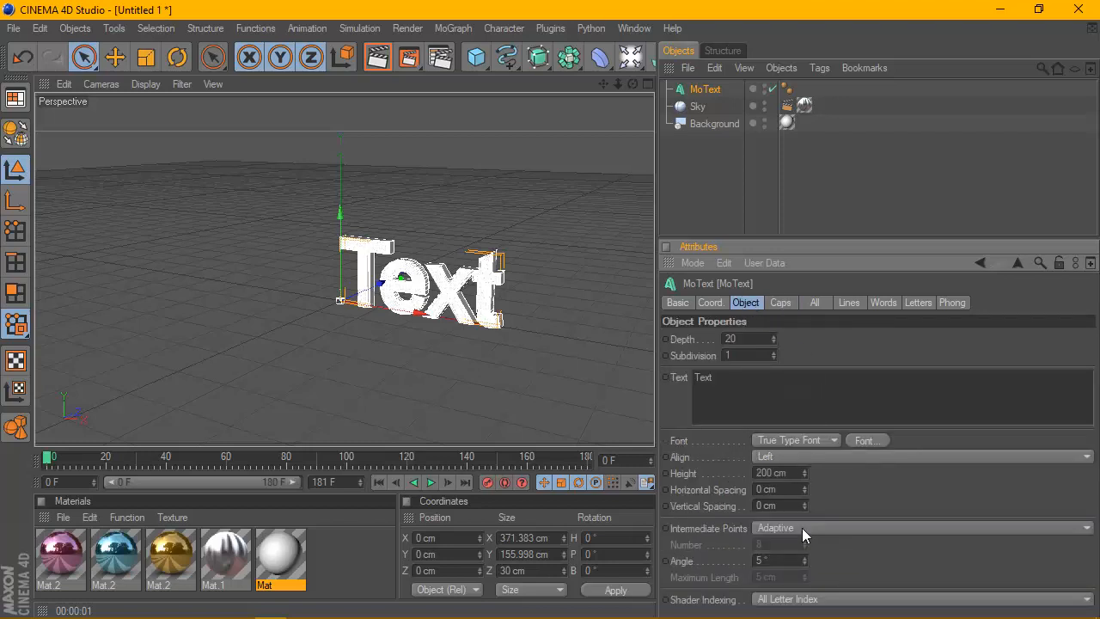
click(801, 528)
click(798, 509)
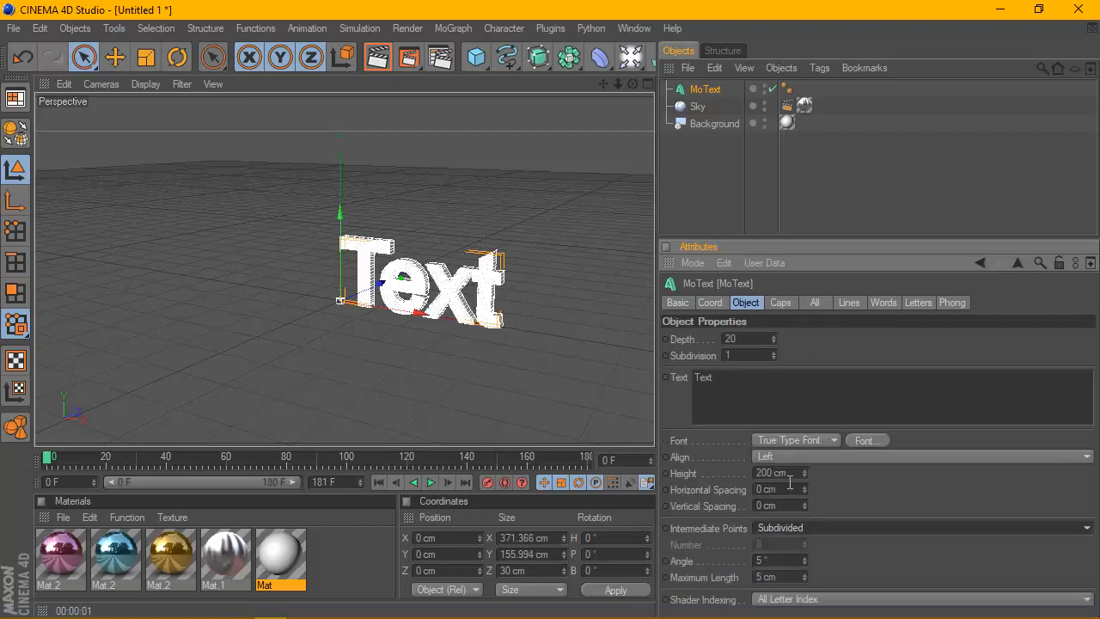
drag(742, 356, 698, 338)
text(50)
click(751, 343)
text(80)
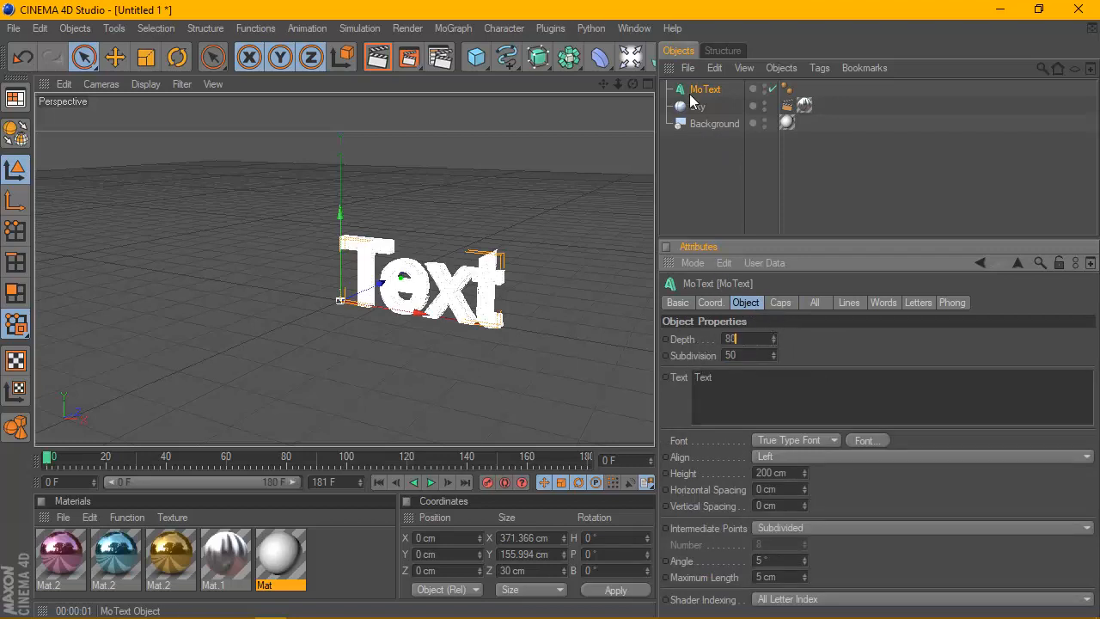
click(689, 94)
Align the MoText to Middle and change its wording to THANKS.
click(826, 455)
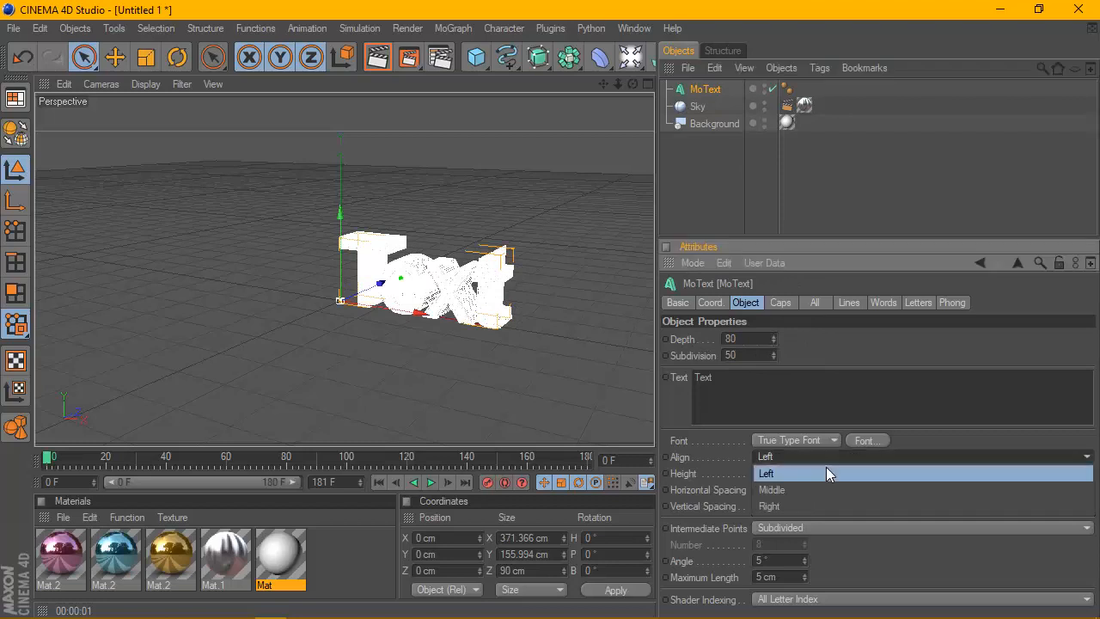
click(818, 488)
drag(631, 89, 852, 349)
click(773, 396)
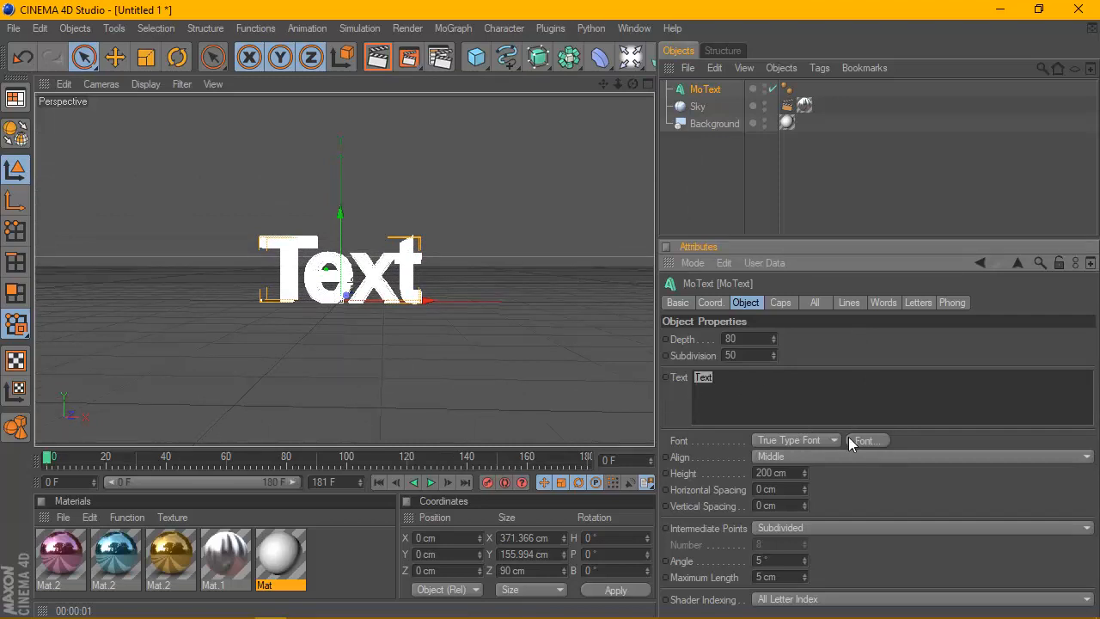
text(THANKS)
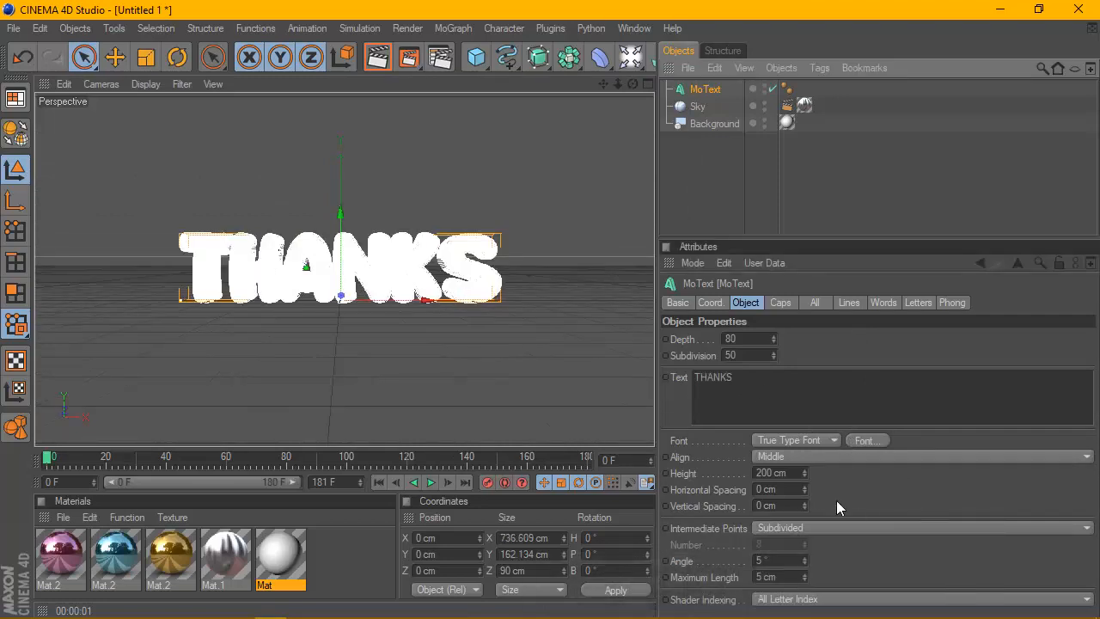
Set the text's horizontal spacing to 10 cm and preview it with a render of the active view.
click(766, 489)
text(10)
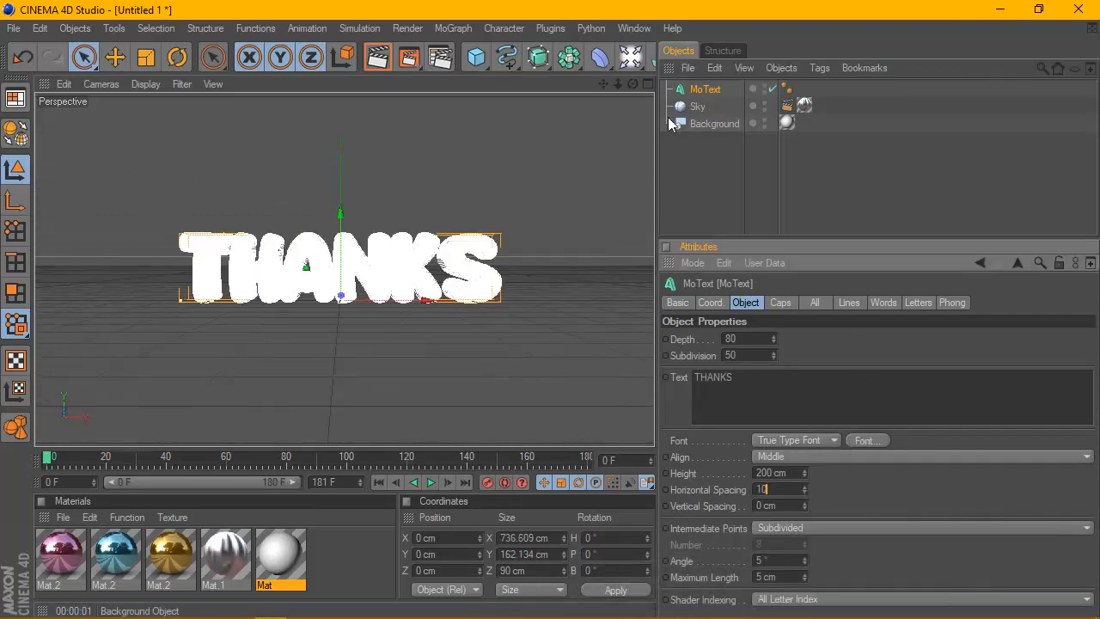
key(Return)
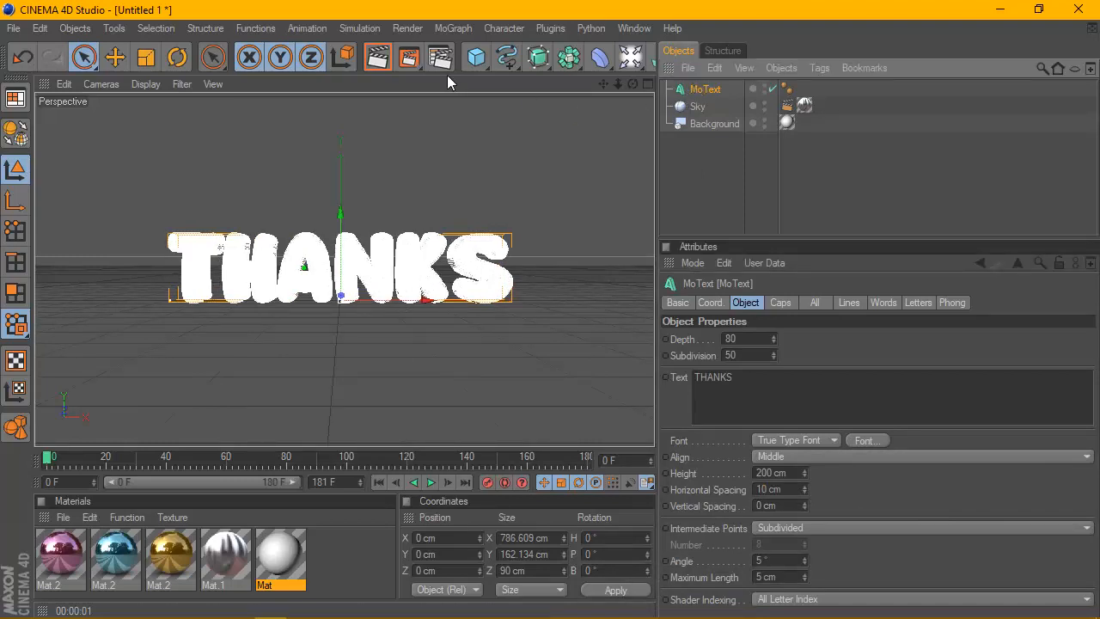
click(376, 56)
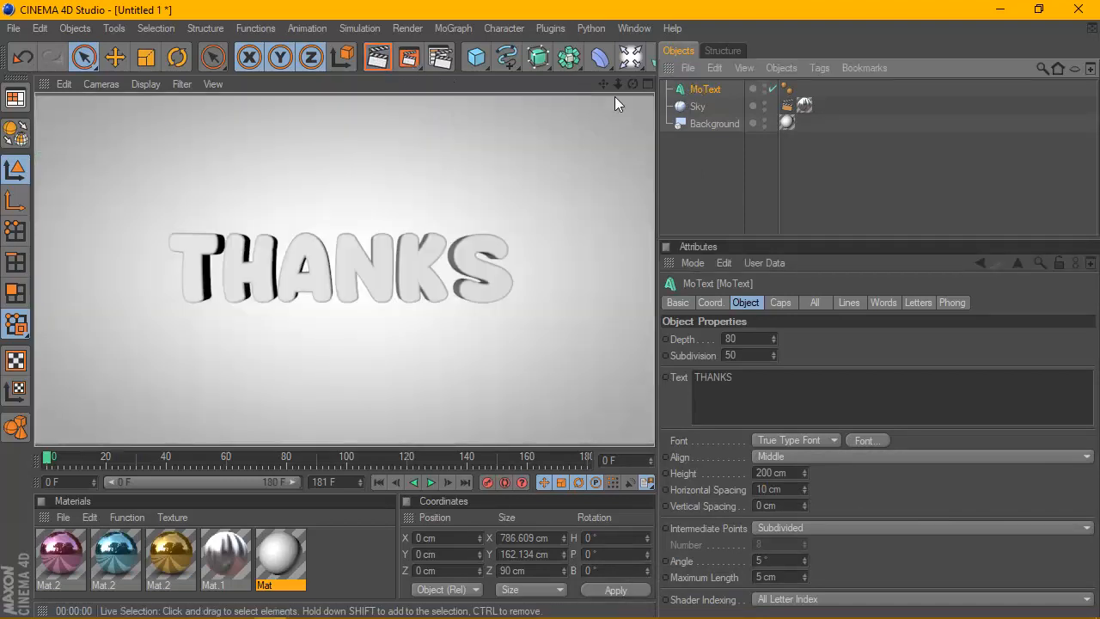
click(631, 85)
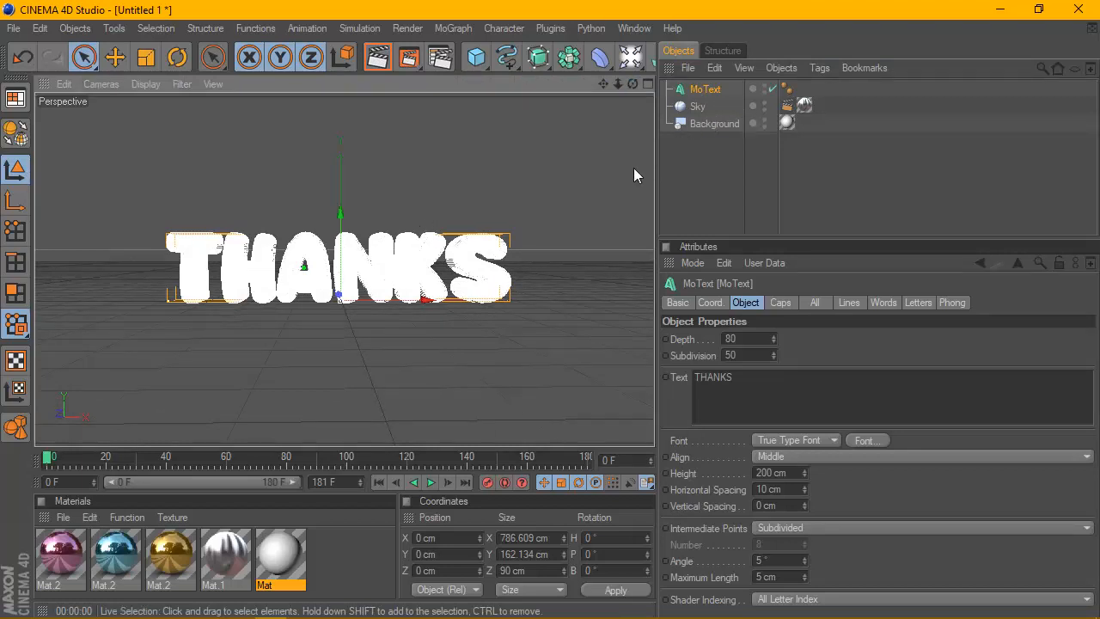
mouse_move(658, 172)
mouse_down()
mouse_move(703, 172)
mouse_move(666, 177)
mouse_up()
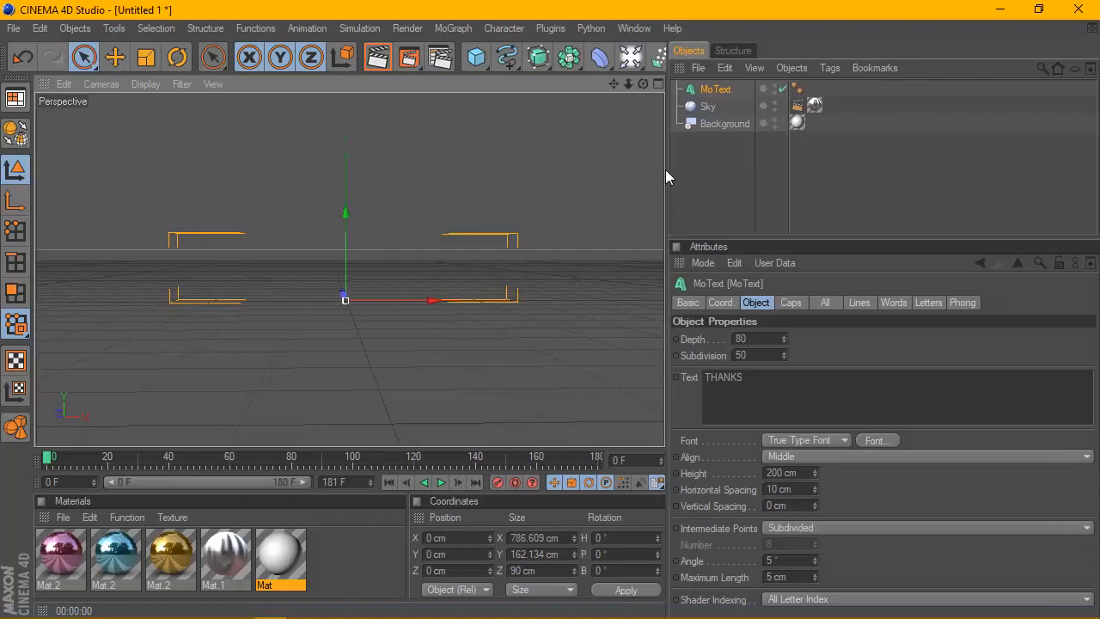
Review the render settings for output, anti-aliasing and saving.
click(434, 60)
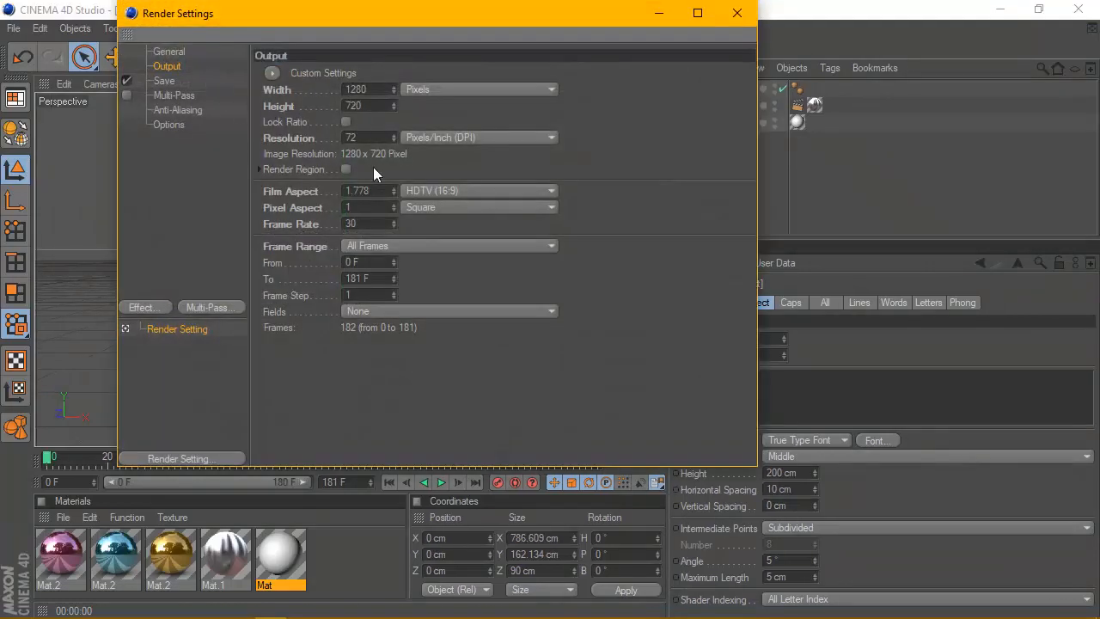
click(180, 110)
click(172, 67)
click(171, 81)
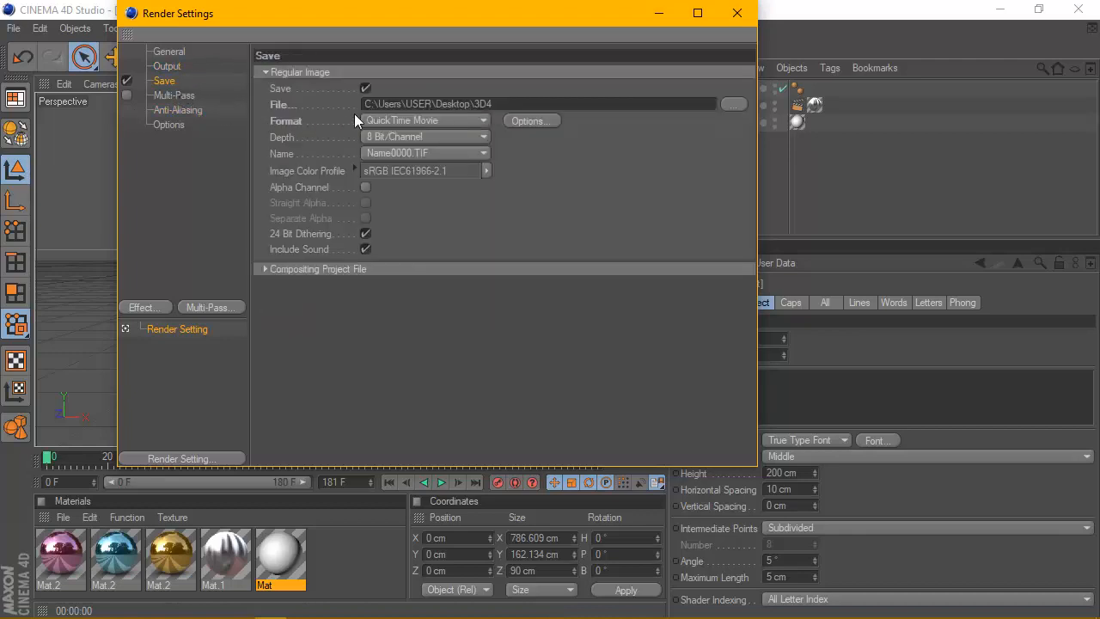
click(737, 14)
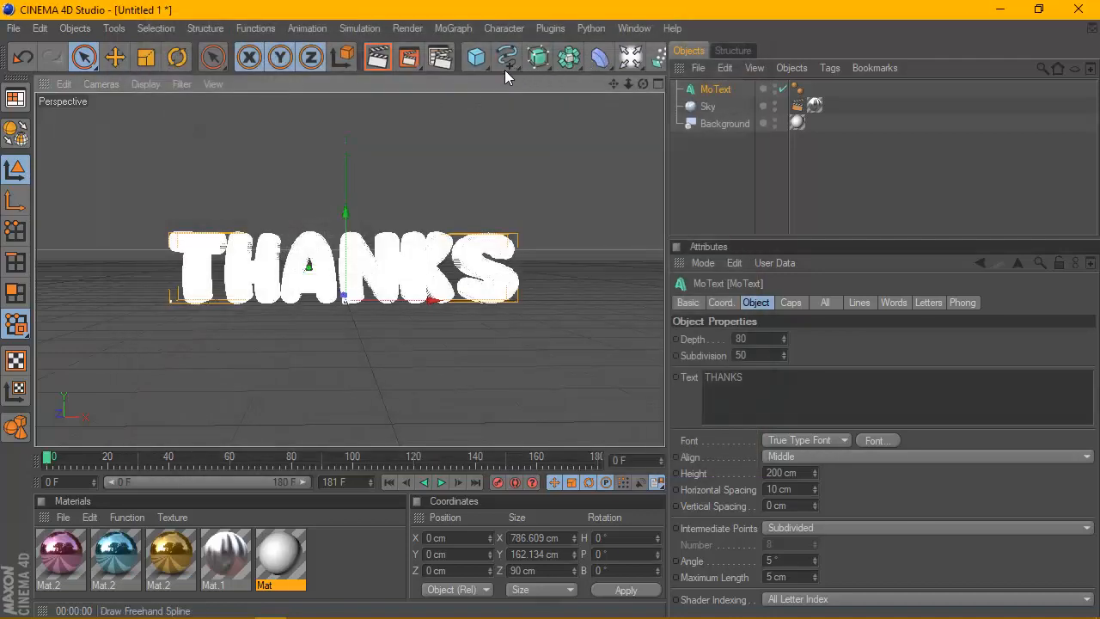
Add a Camera deformer and make it a child of the MoText object.
click(600, 58)
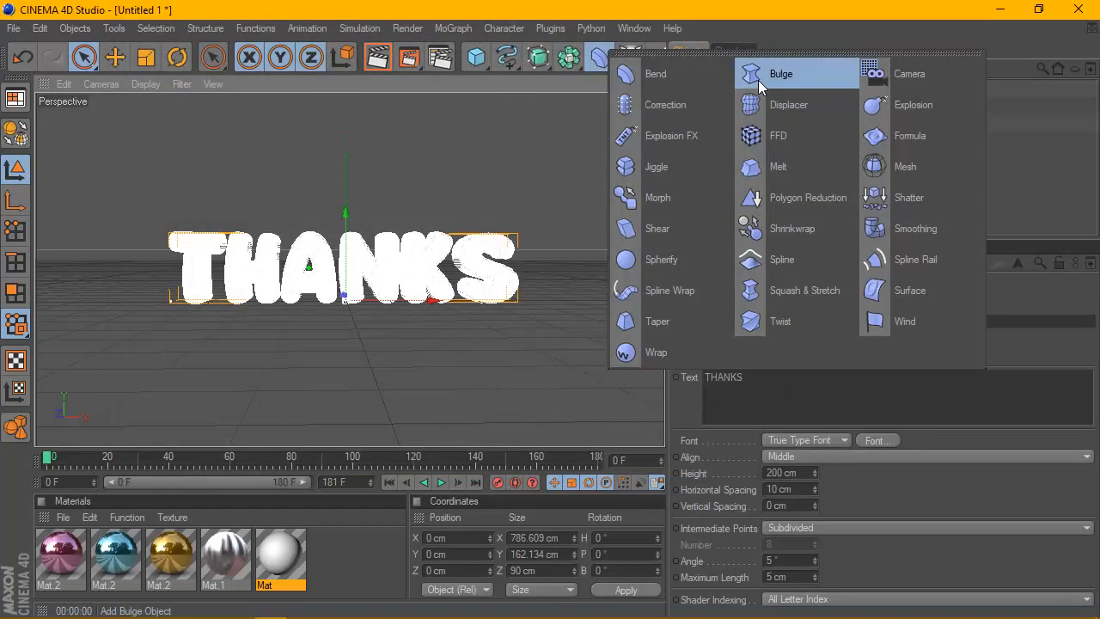
click(910, 73)
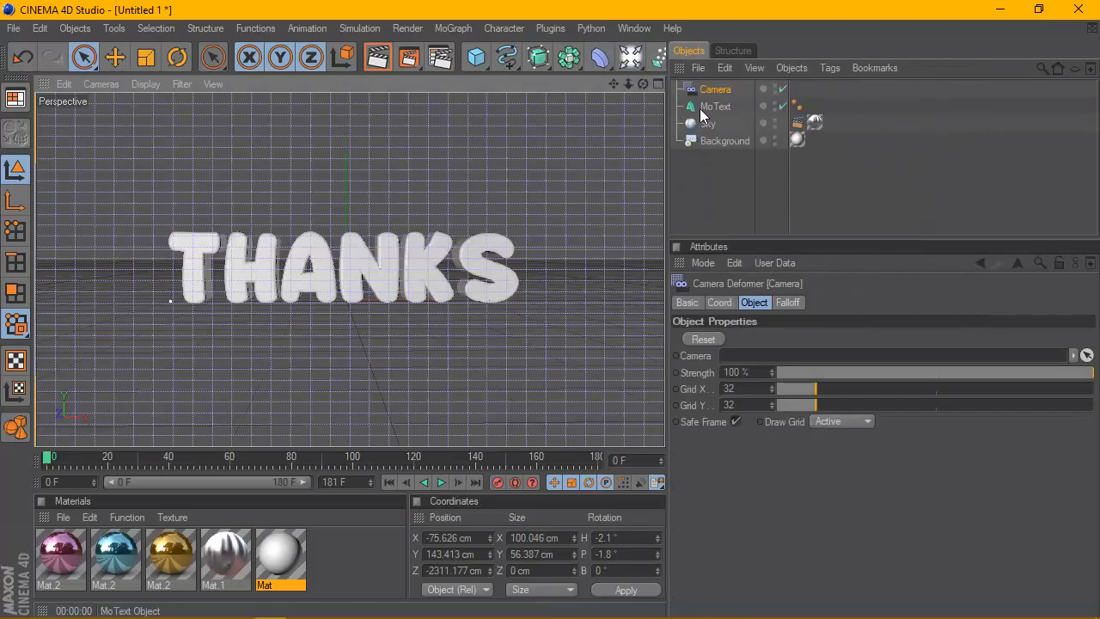
drag(714, 96, 711, 107)
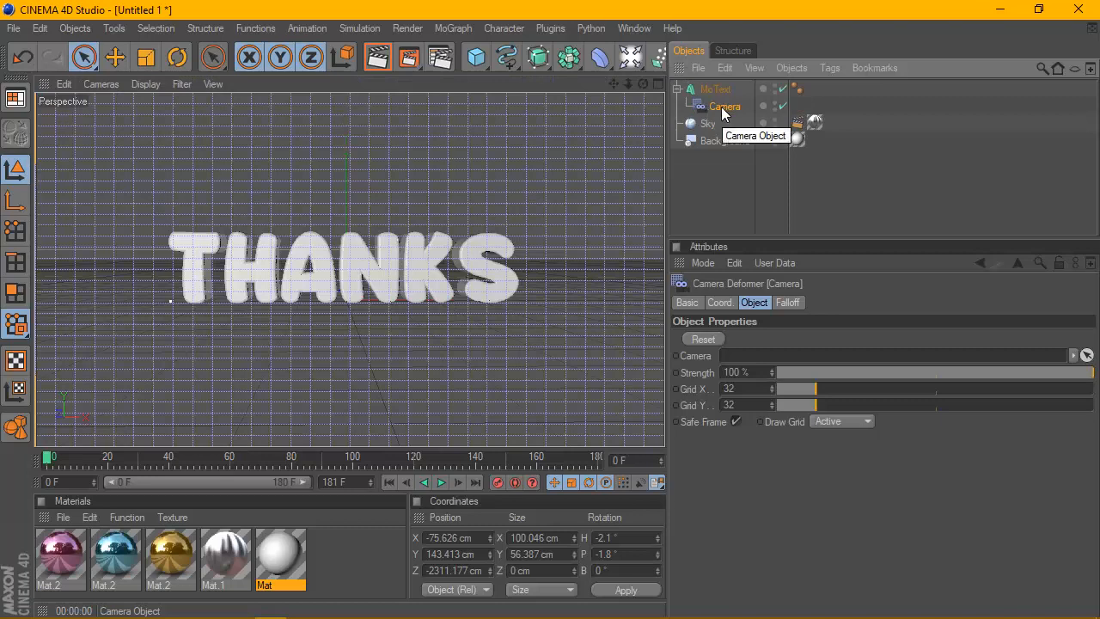
Set the MoText's horizontal spacing to 15 cm and render the active view.
click(714, 89)
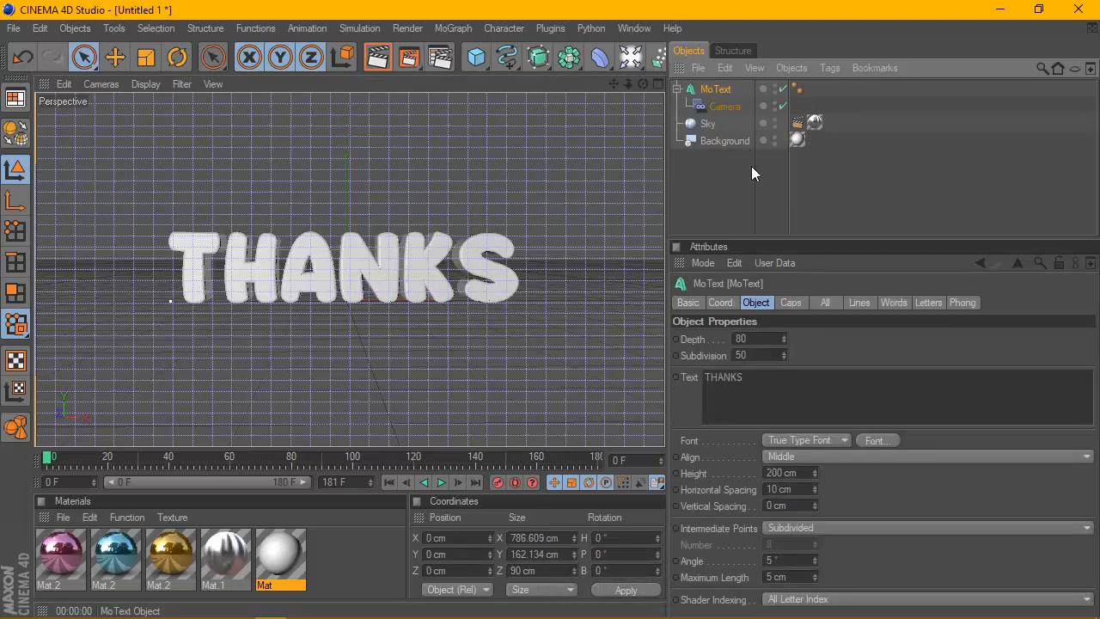
click(784, 489)
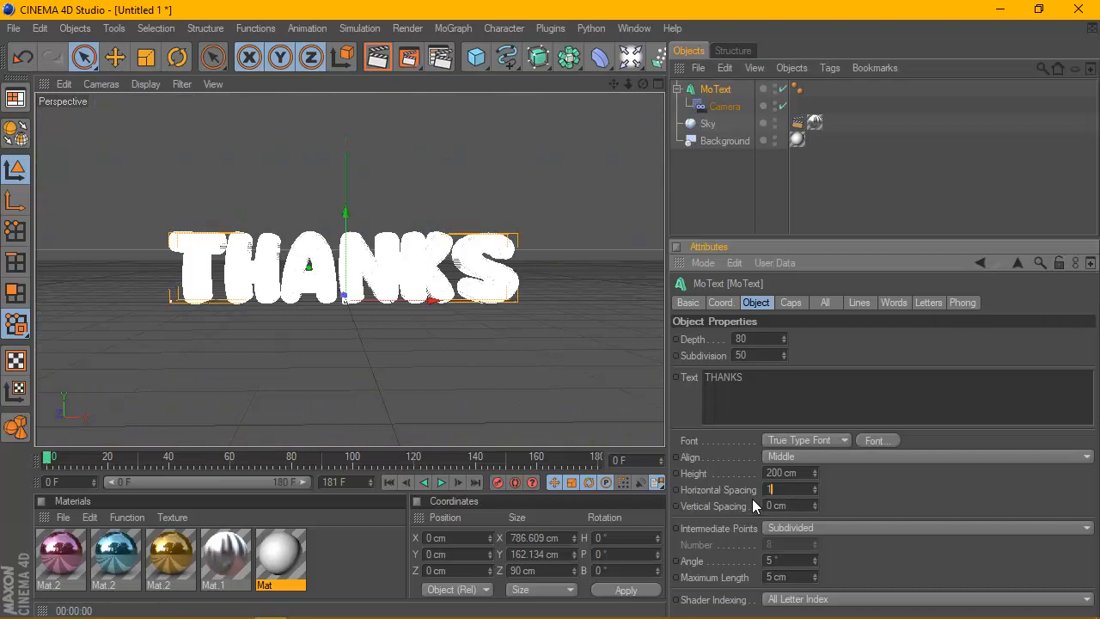
click(732, 86)
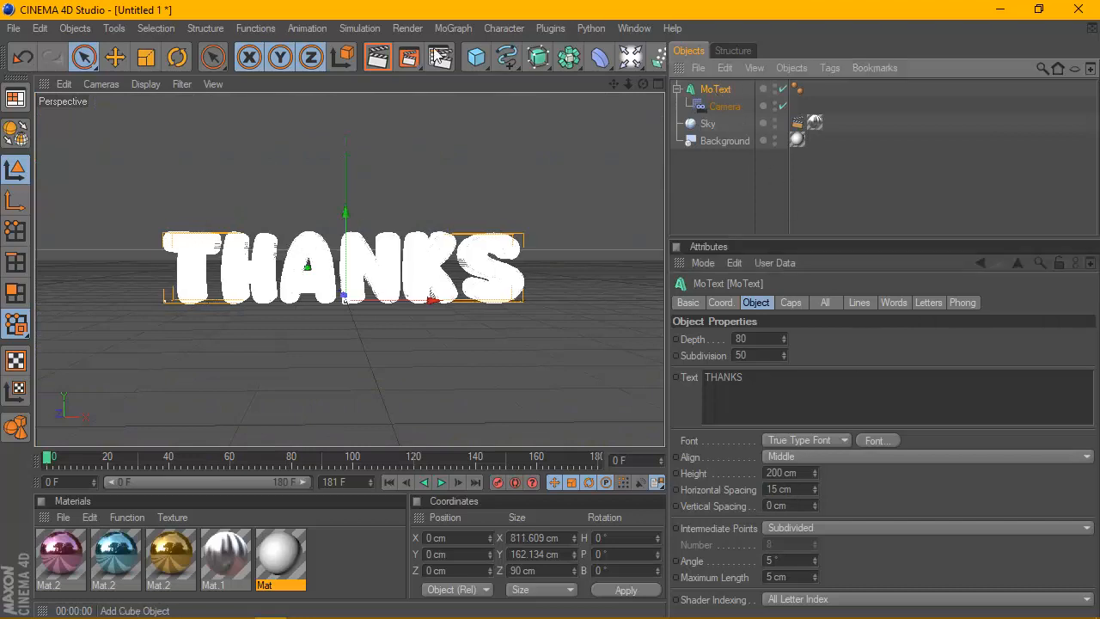
click(387, 57)
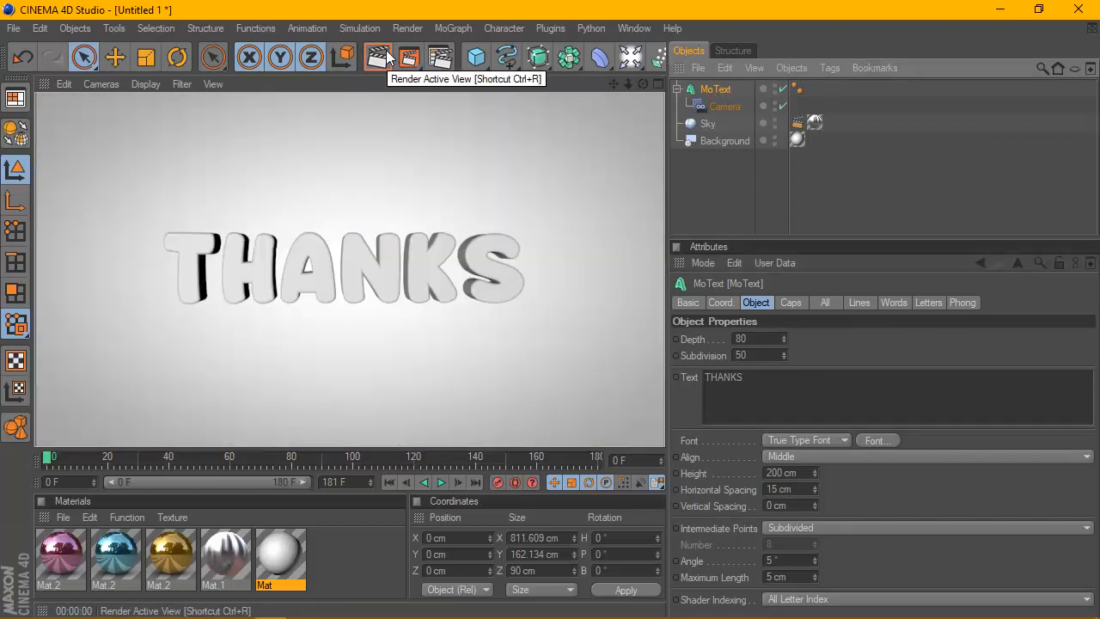
Try a denser Camera deformer grid of 71 by 97, undo it, and toggle Safe Frame off and on again.
click(717, 107)
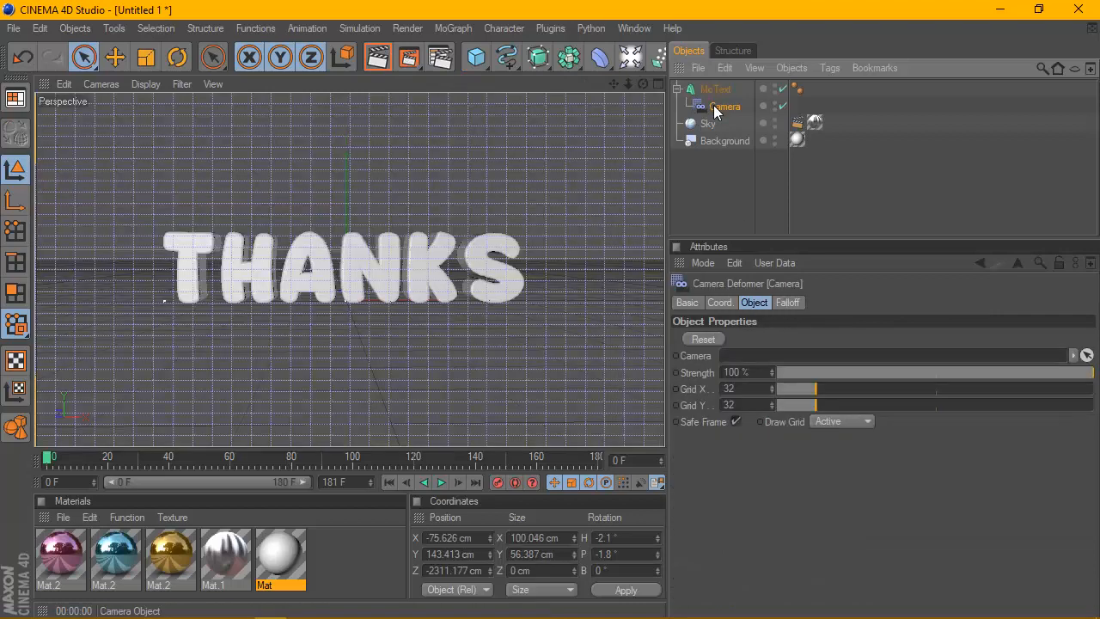
click(761, 391)
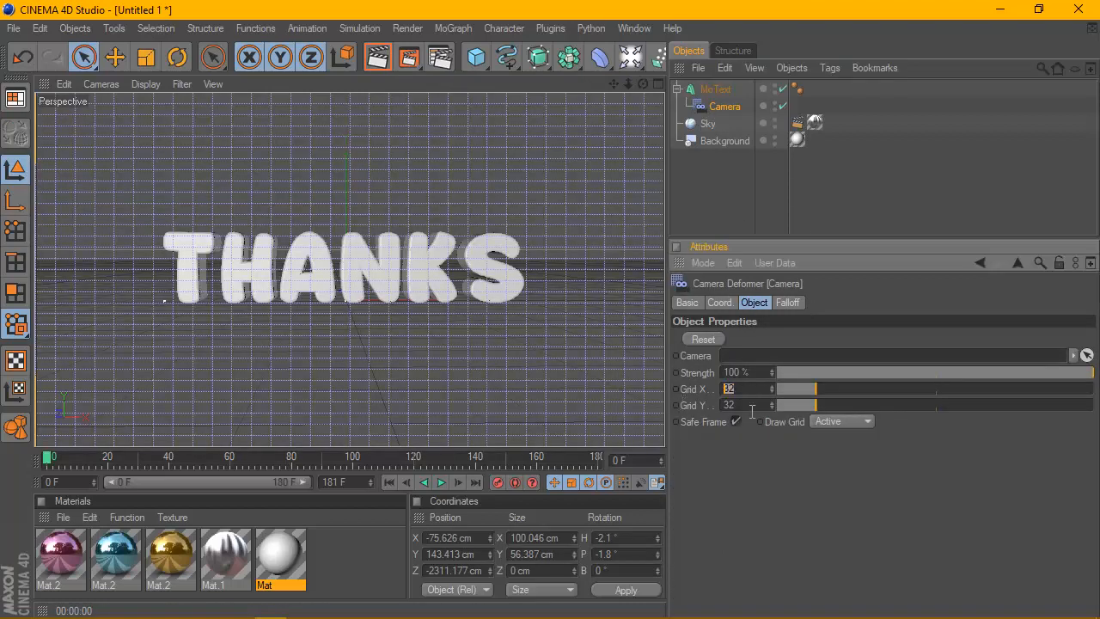
drag(815, 388, 898, 404)
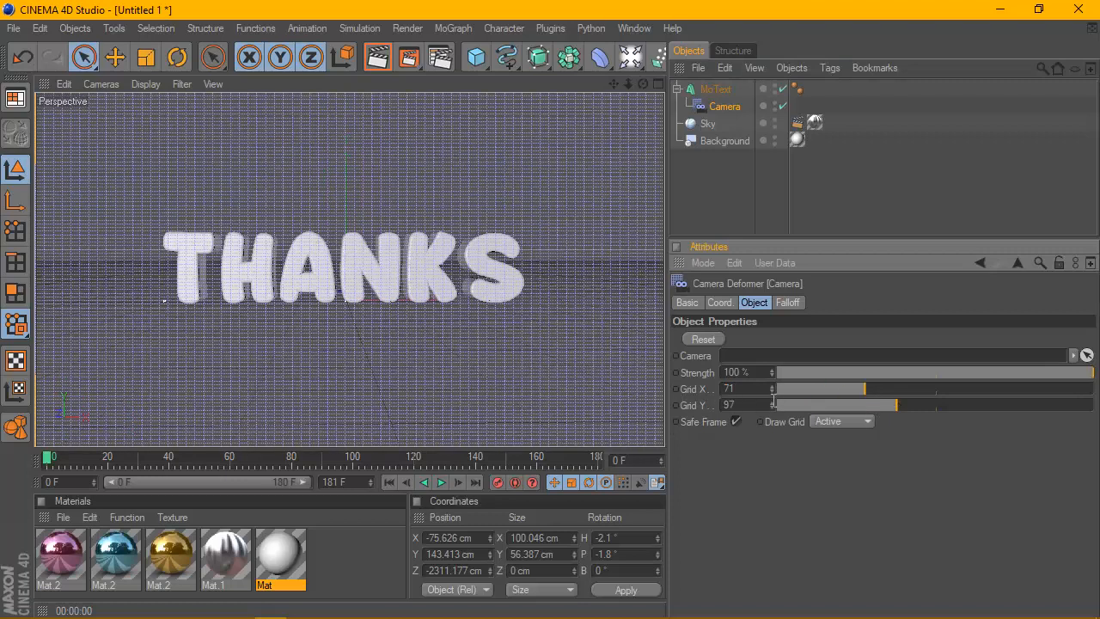
key(ctrl+z)
key(ctrl+z)
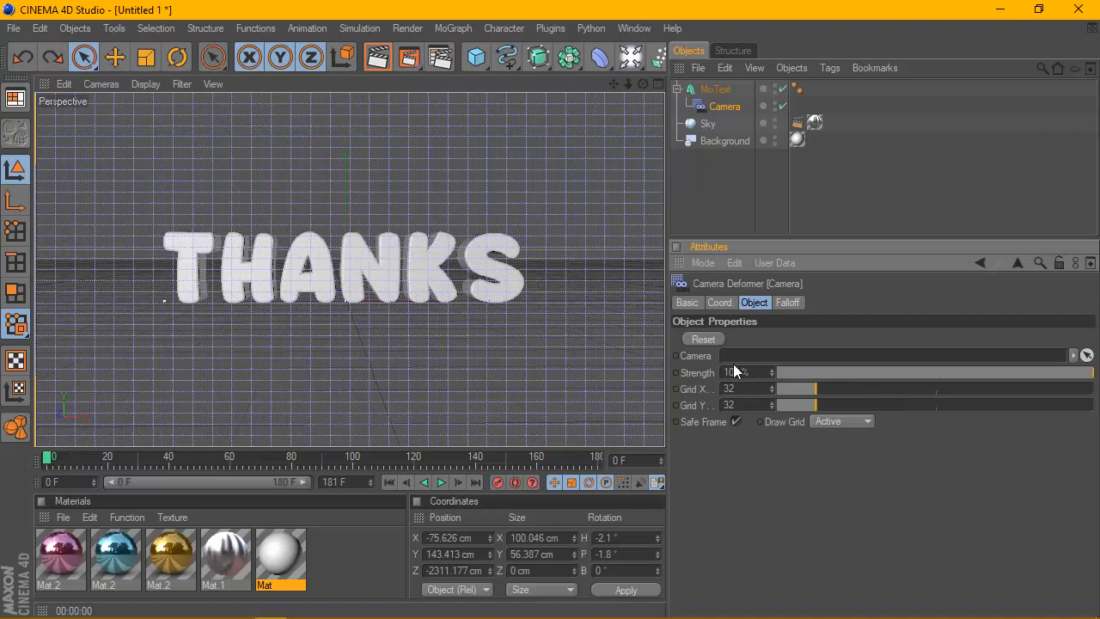
click(735, 421)
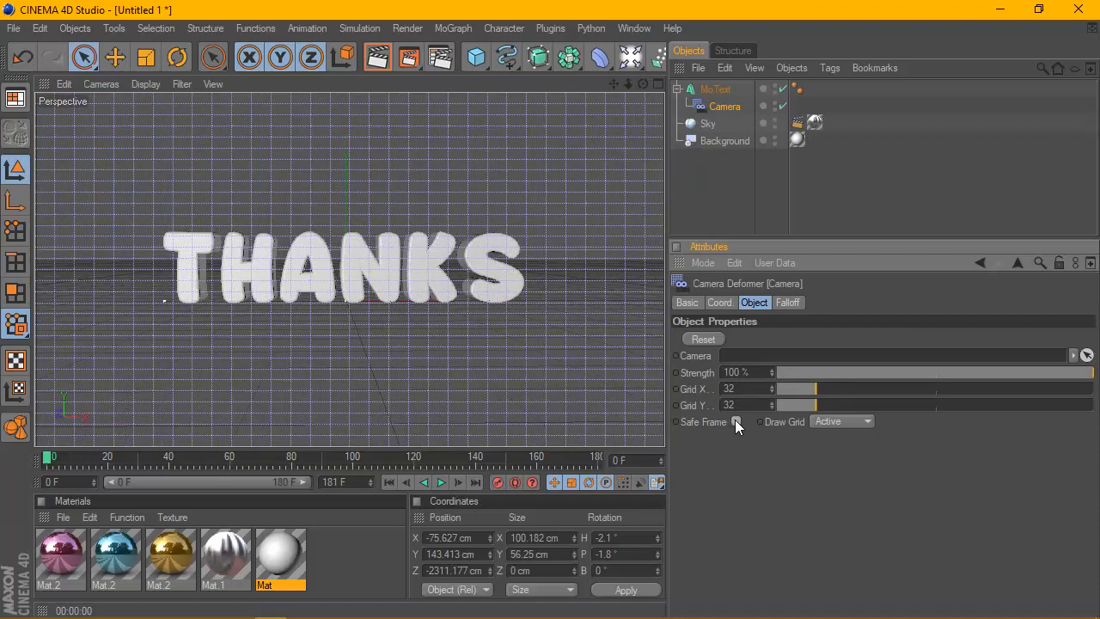
click(735, 420)
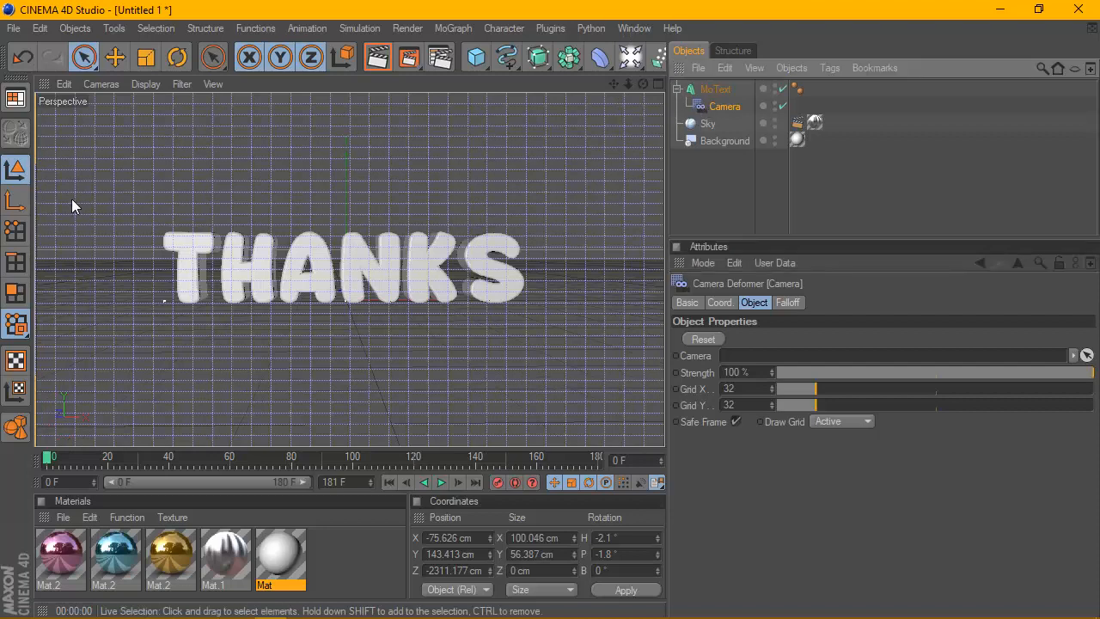
Switch to point editing on the Camera deformer, activate the Magnet tool and set its radius to 10 cm.
click(17, 230)
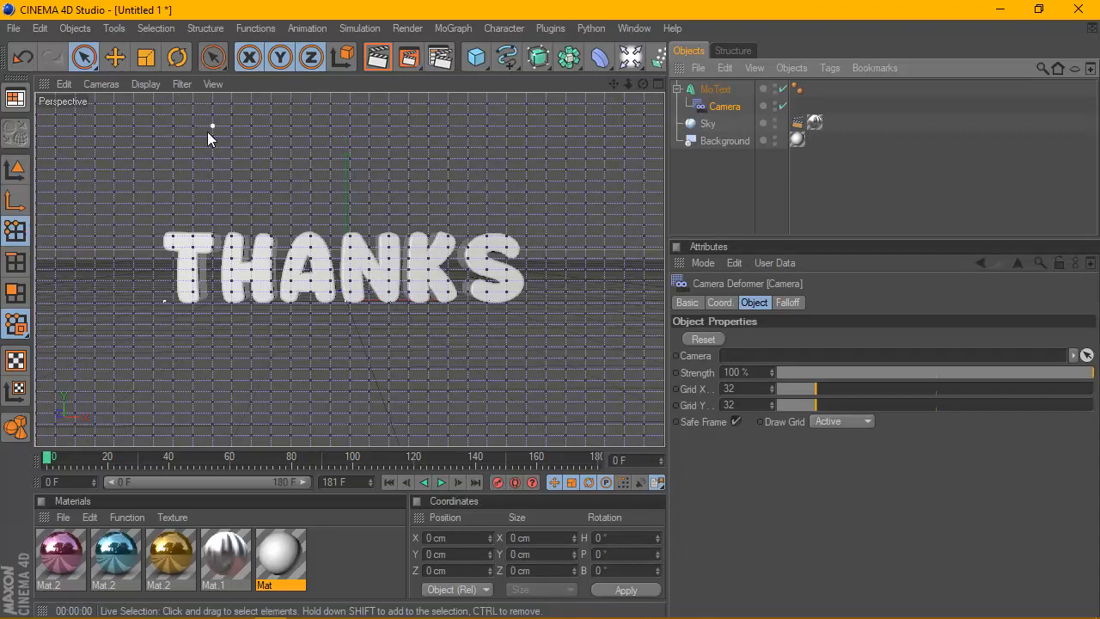
right_click(238, 172)
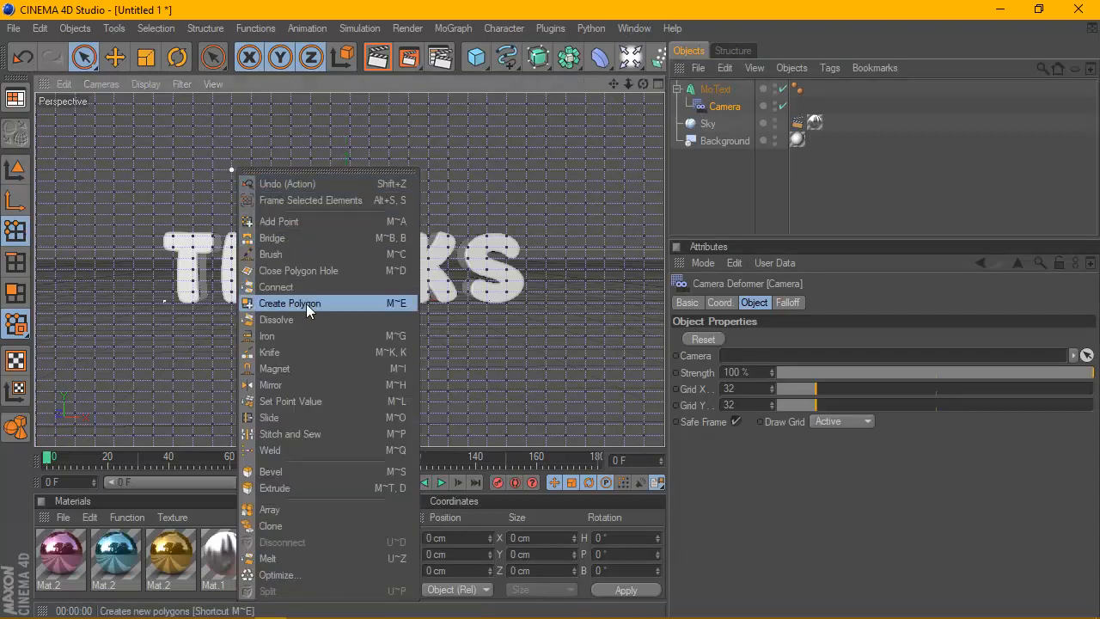
click(284, 366)
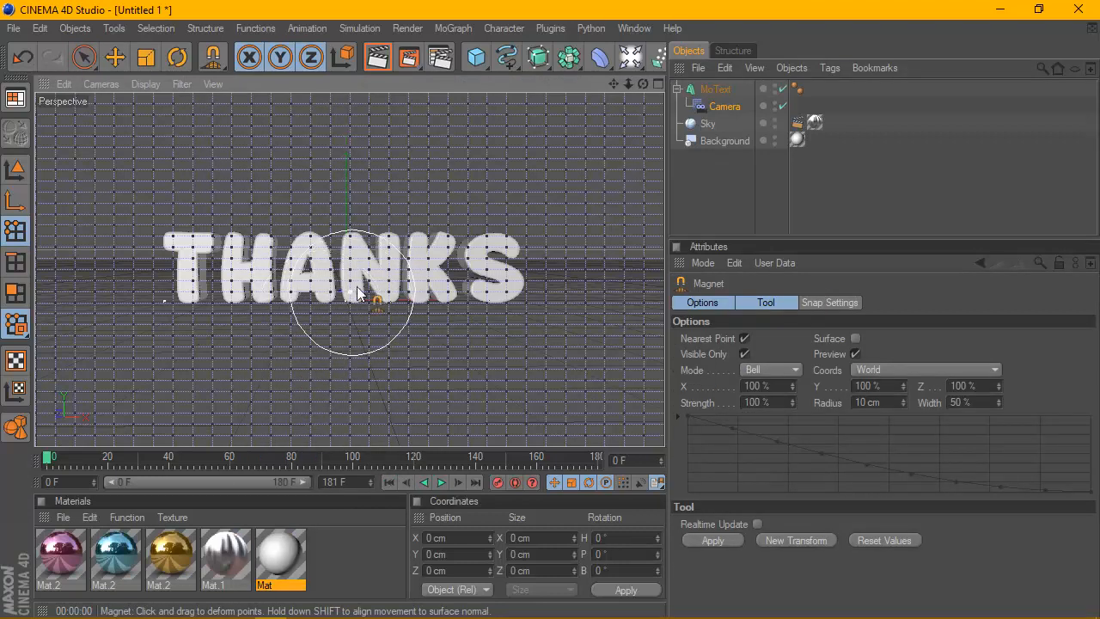
click(899, 404)
text(20)
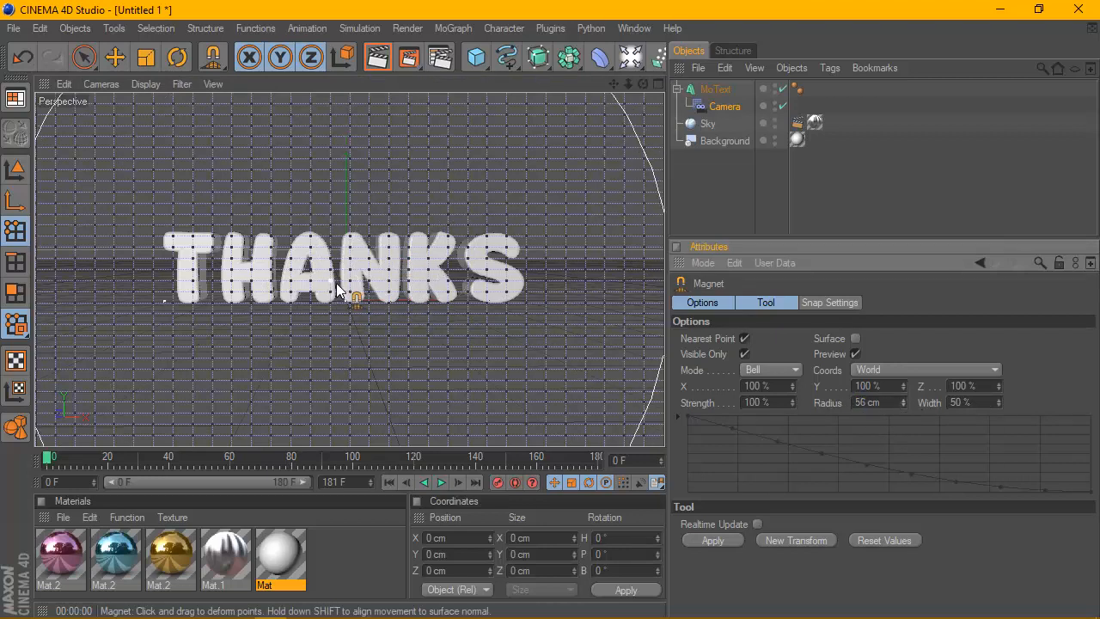
text(10)
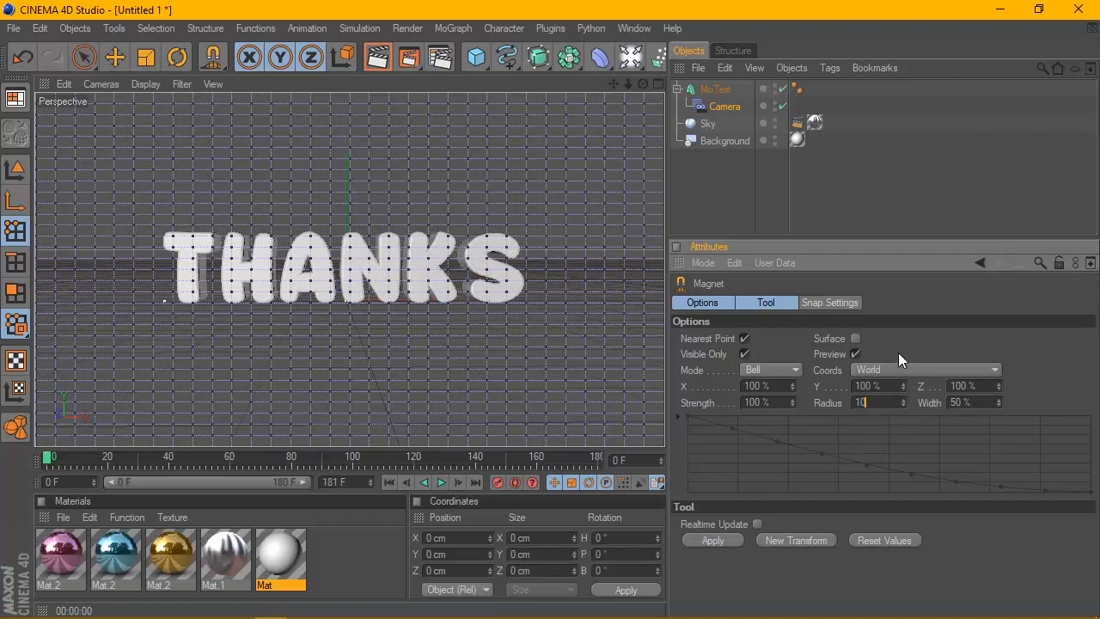
Pull the Camera deformer's grid upward above the T, A–N and K and downward below the H, N and K–S, and render the view.
key(Return)
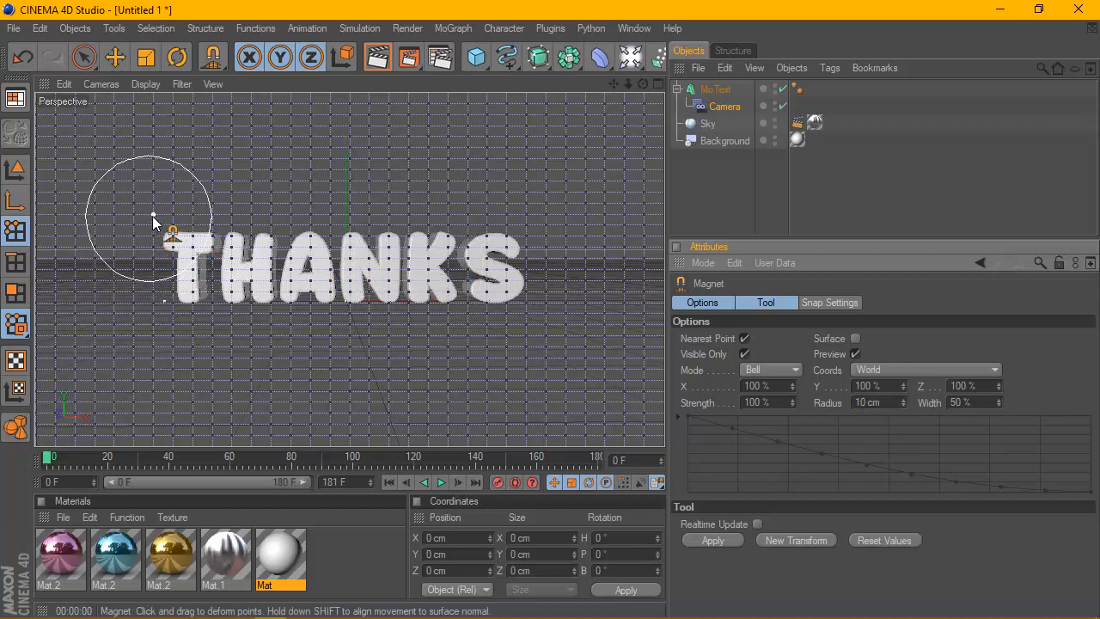
drag(147, 214, 148, 178)
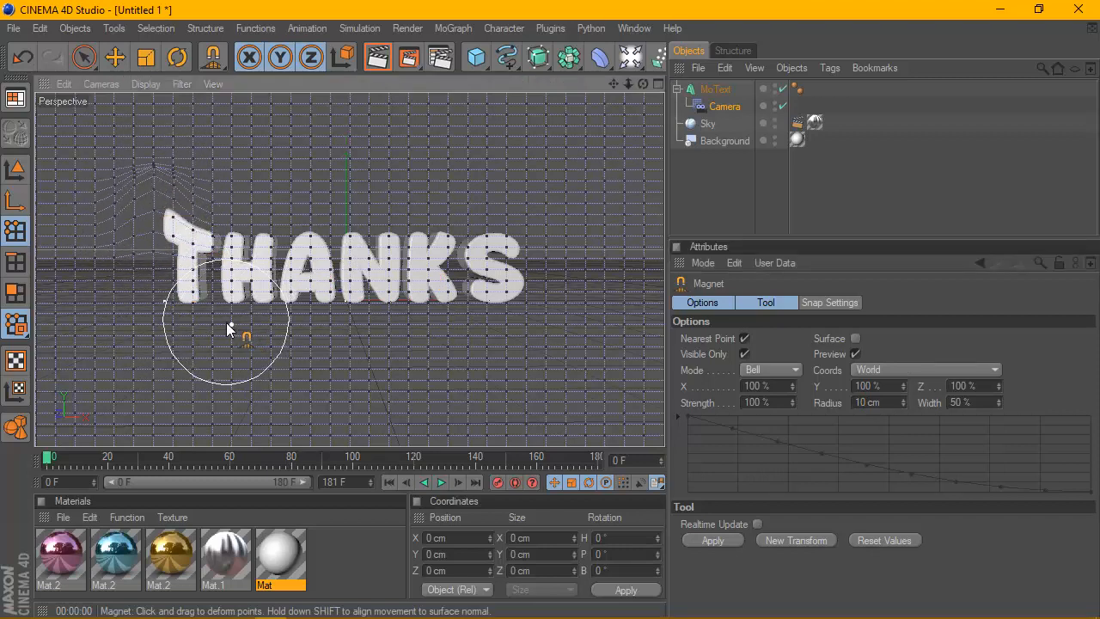
drag(228, 327, 234, 386)
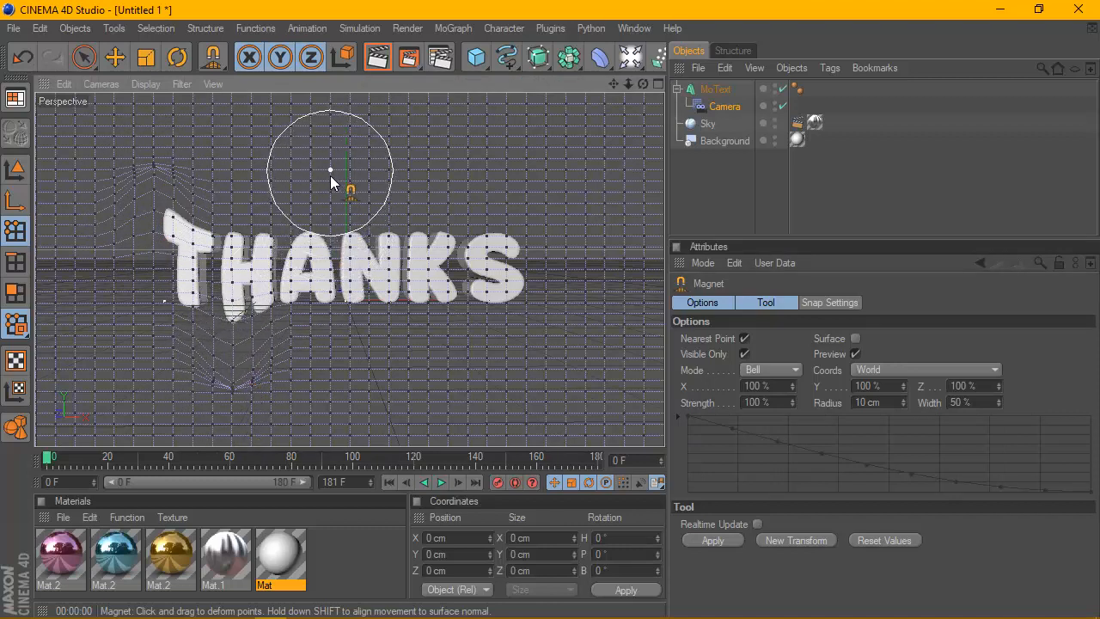
drag(330, 212, 333, 172)
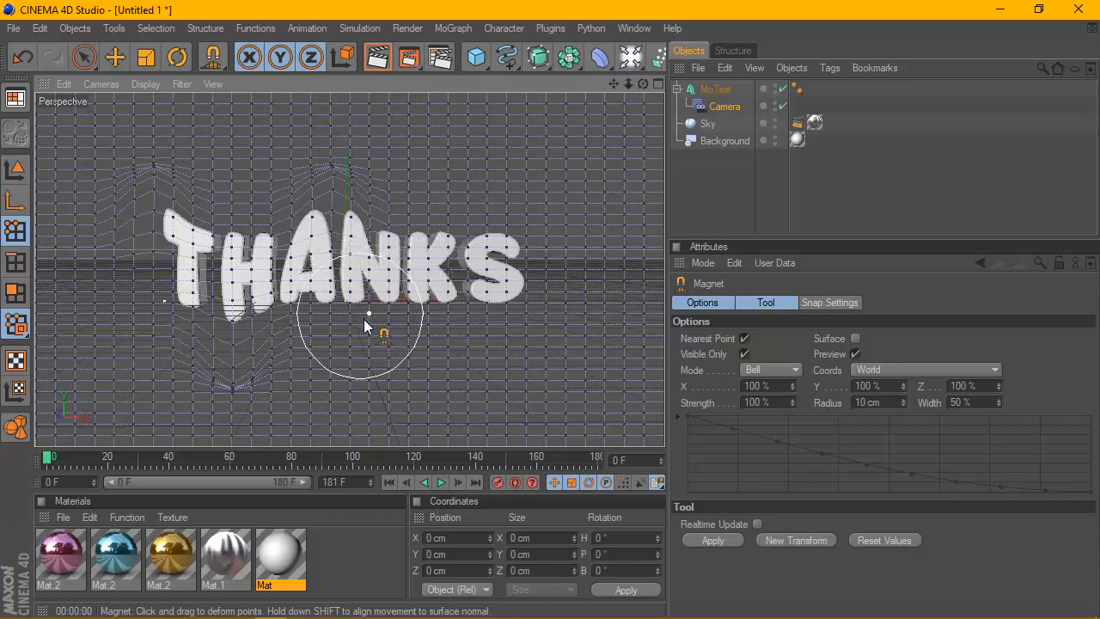
drag(364, 319, 383, 375)
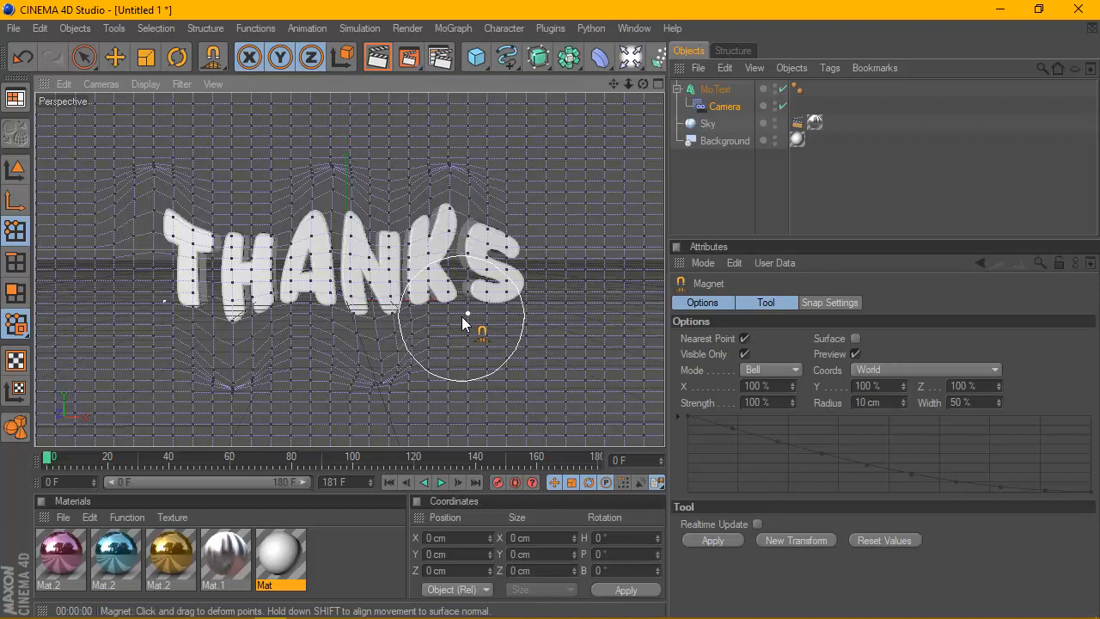
drag(461, 316, 472, 349)
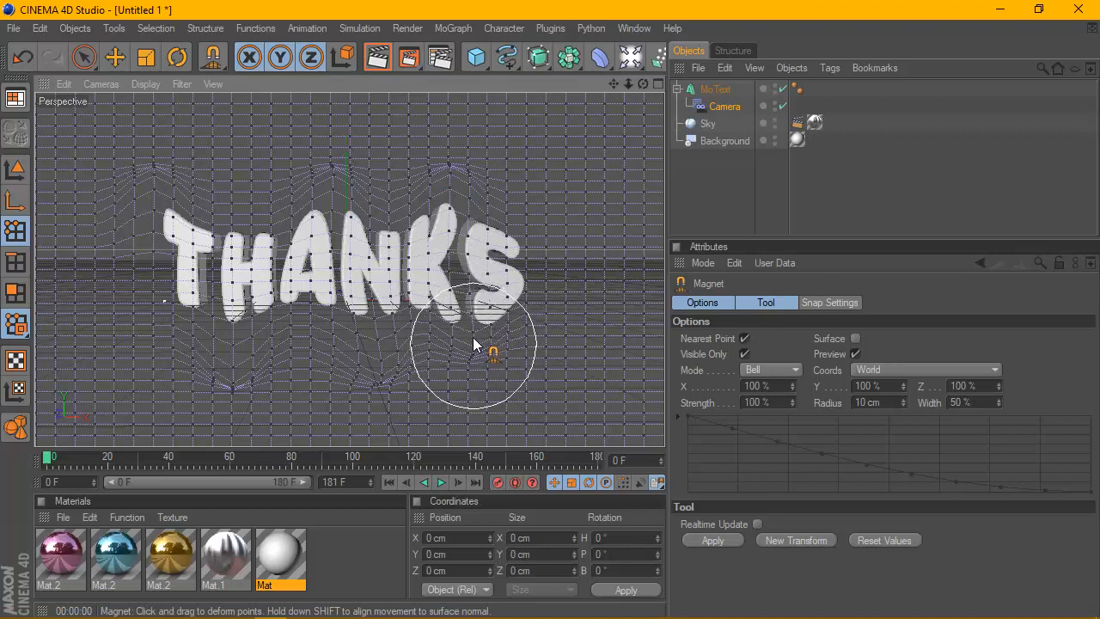
key(ctrl+z)
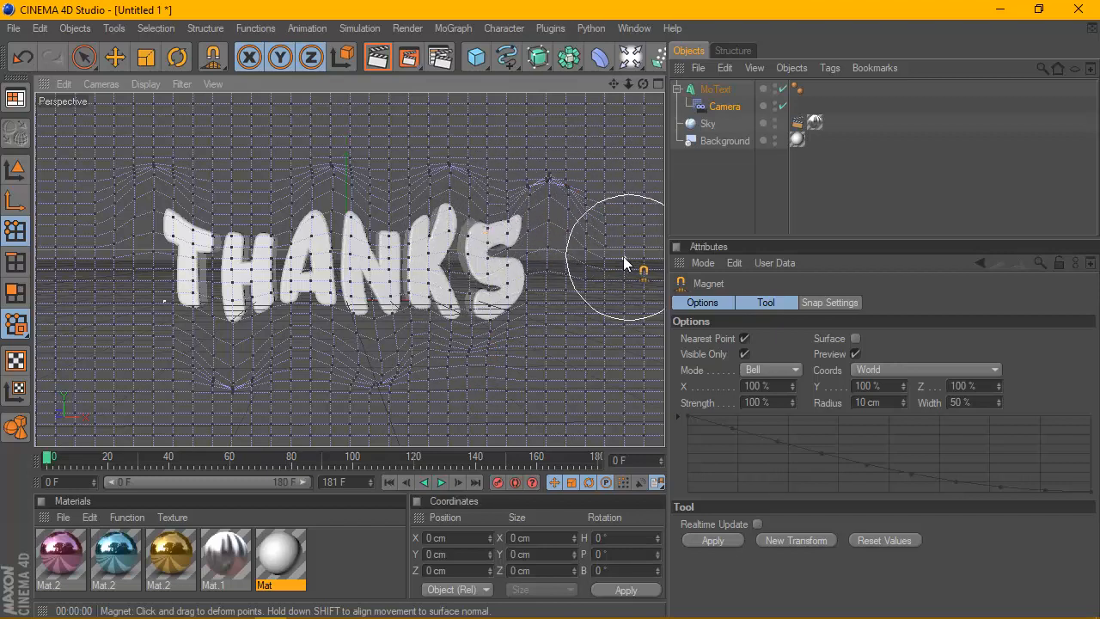
click(377, 57)
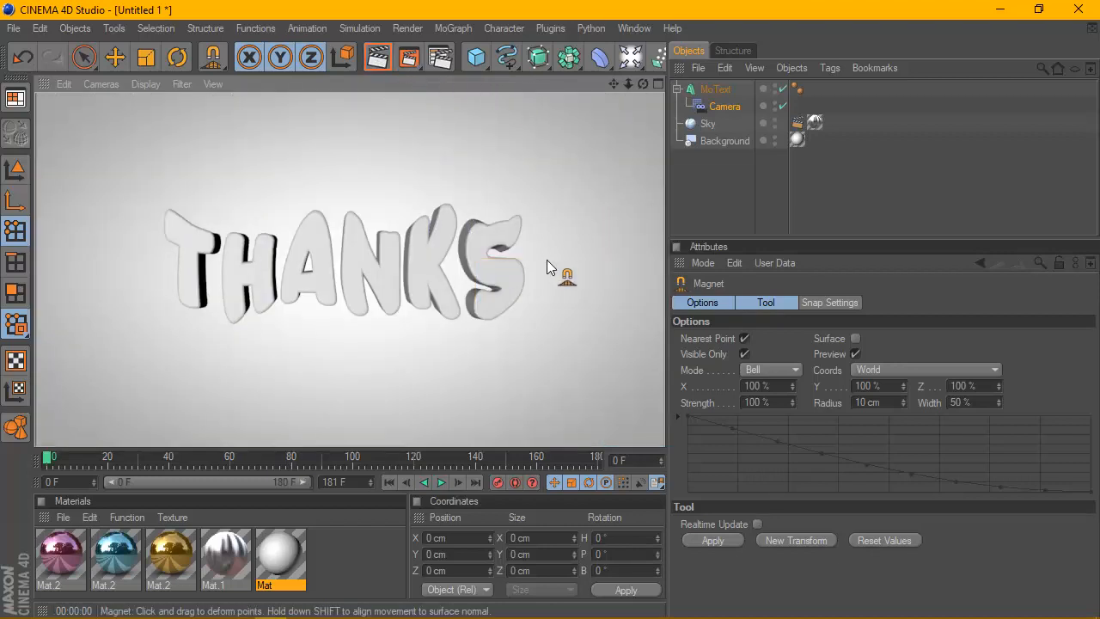
Undo the last Magnet pull beside the S, stretch the S's top upward instead, and preview the text by playing and rendering.
click(724, 106)
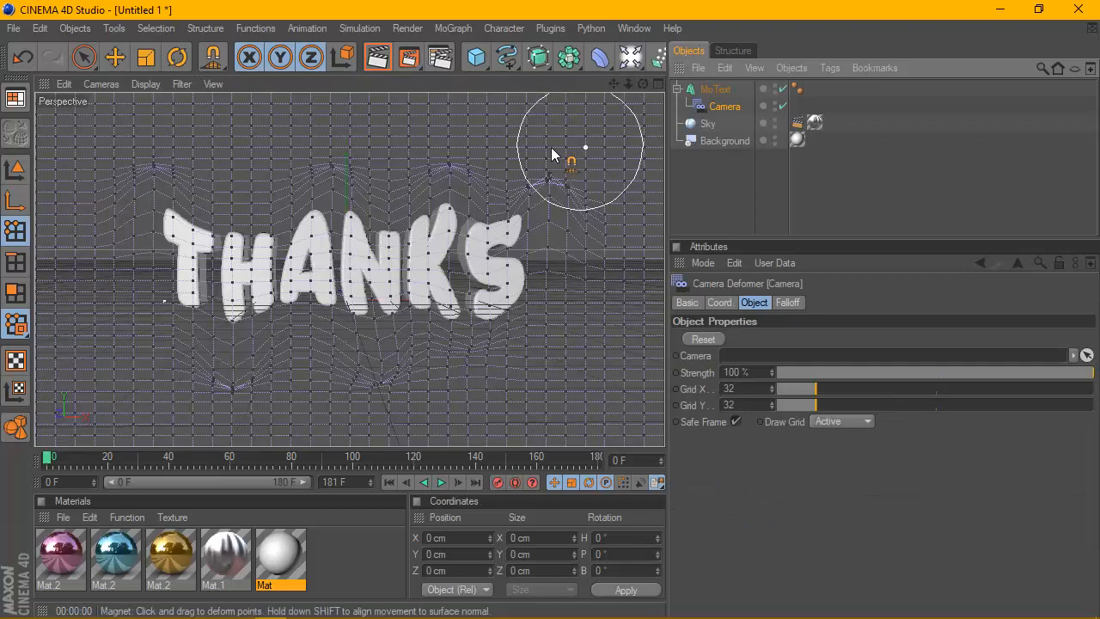
click(49, 29)
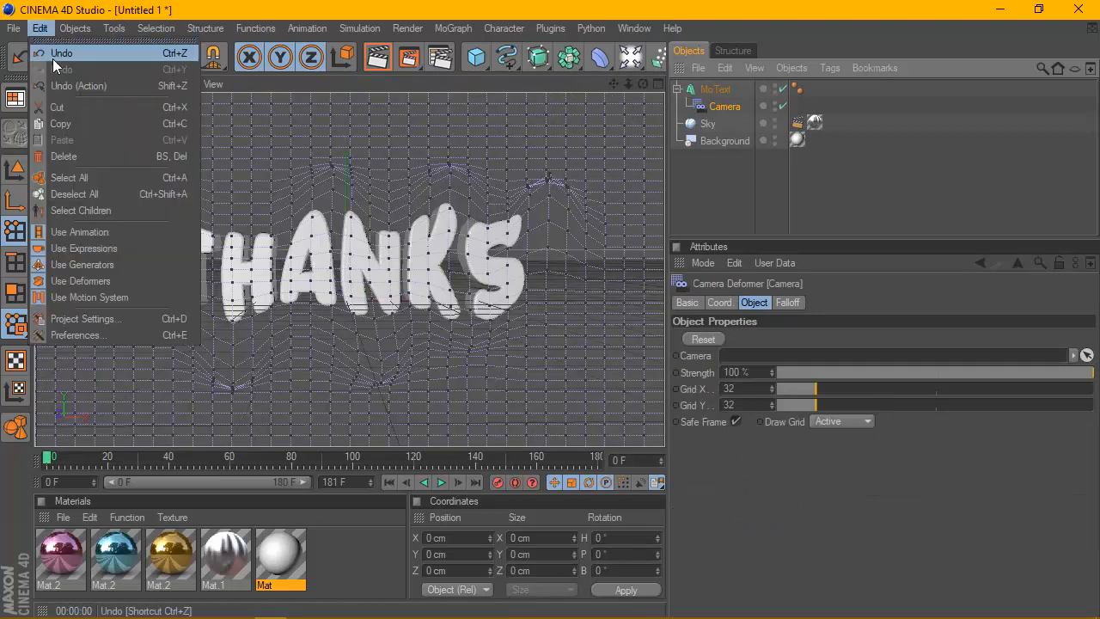
click(53, 54)
click(40, 30)
click(51, 54)
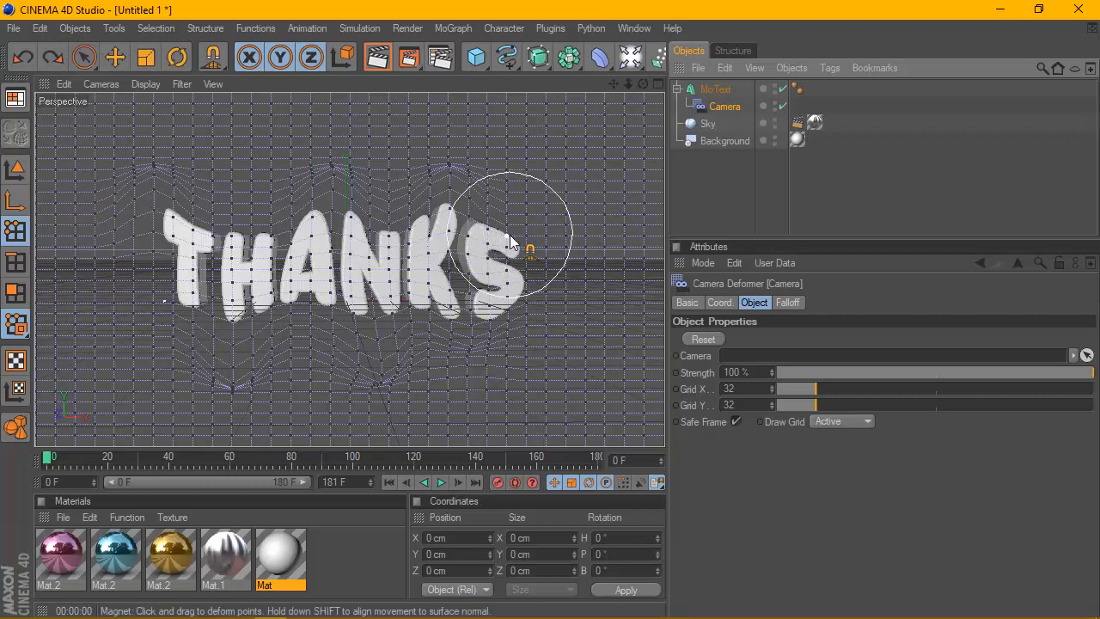
mouse_move(521, 234)
mouse_down()
mouse_move(518, 203)
mouse_move(518, 215)
mouse_up()
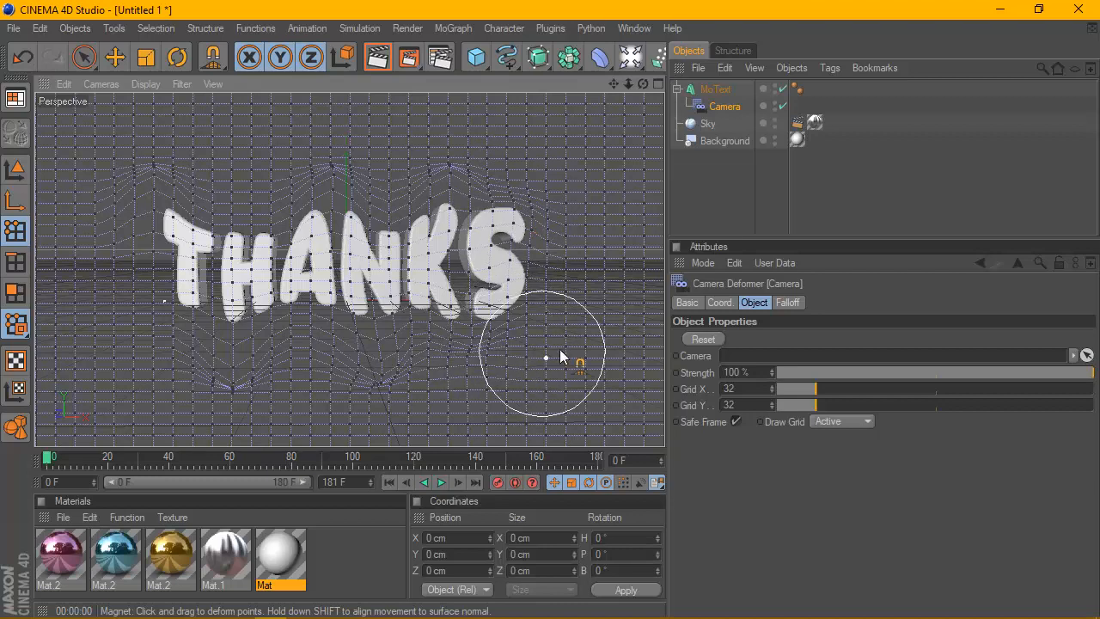
click(441, 484)
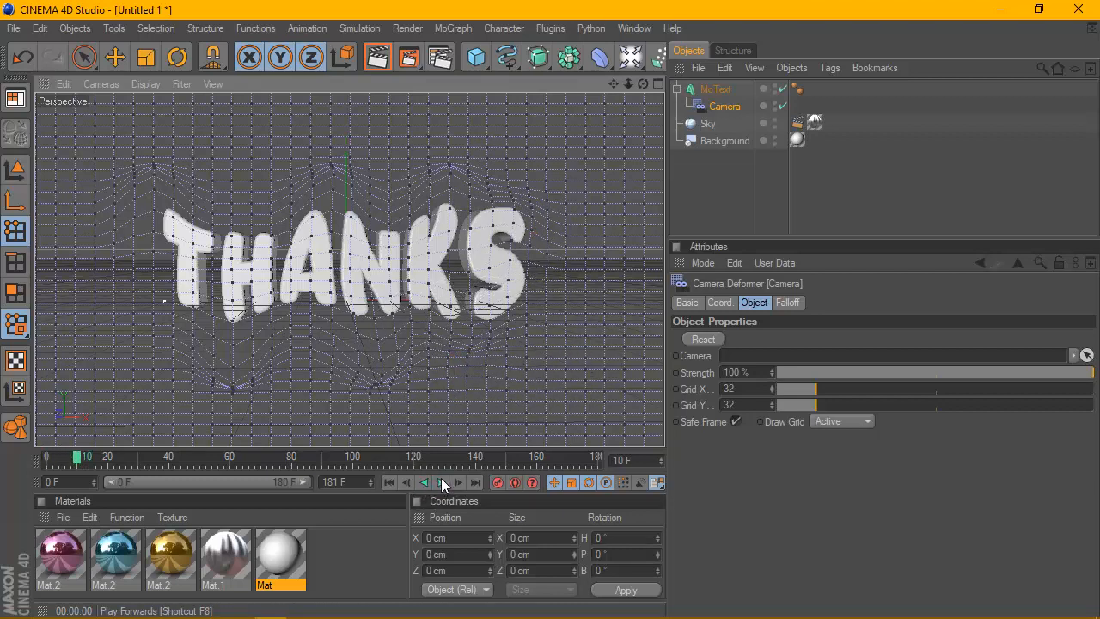
click(383, 57)
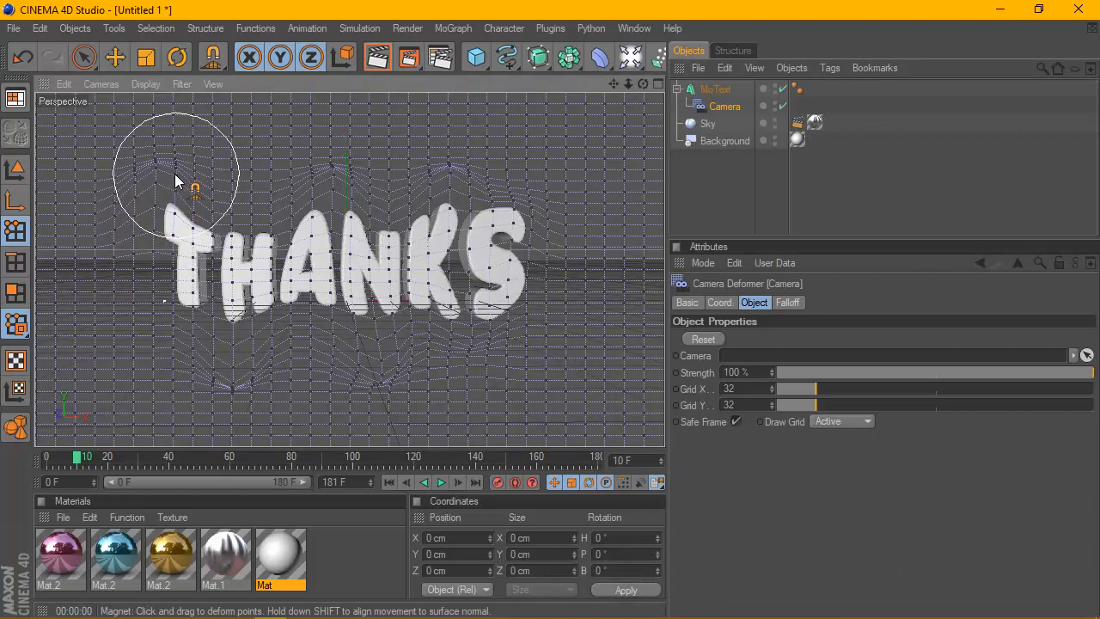
Refine the warp with the Magnet by raising the T's top and pulling the bottoms of the H and K slightly downward.
drag(196, 212, 201, 197)
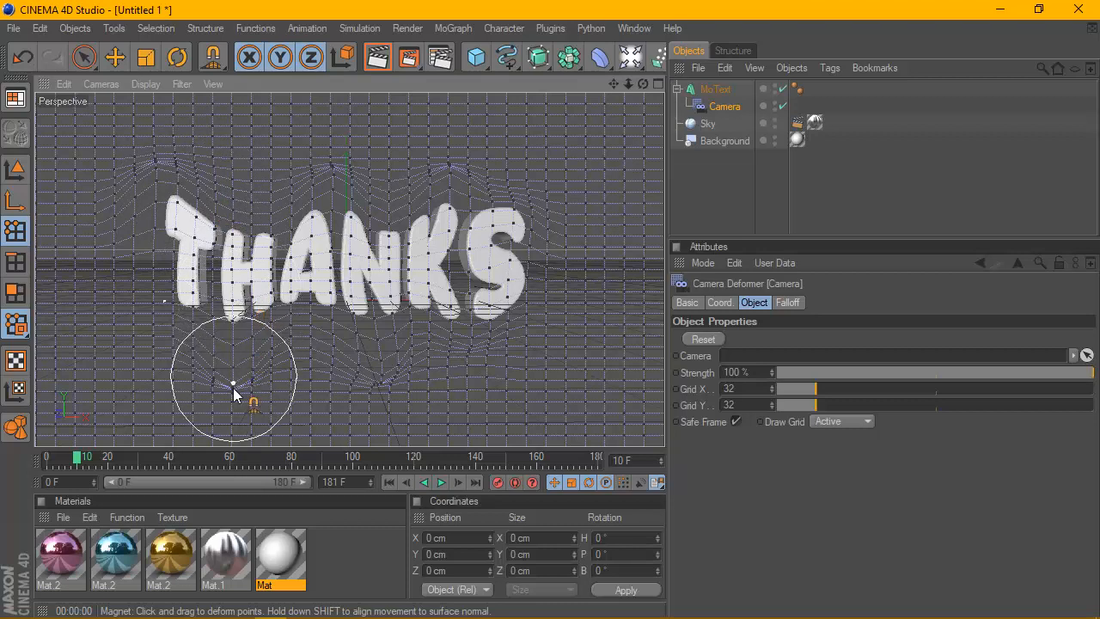
mouse_move(235, 401)
mouse_down()
mouse_move(234, 347)
mouse_move(246, 368)
mouse_move(246, 354)
mouse_up()
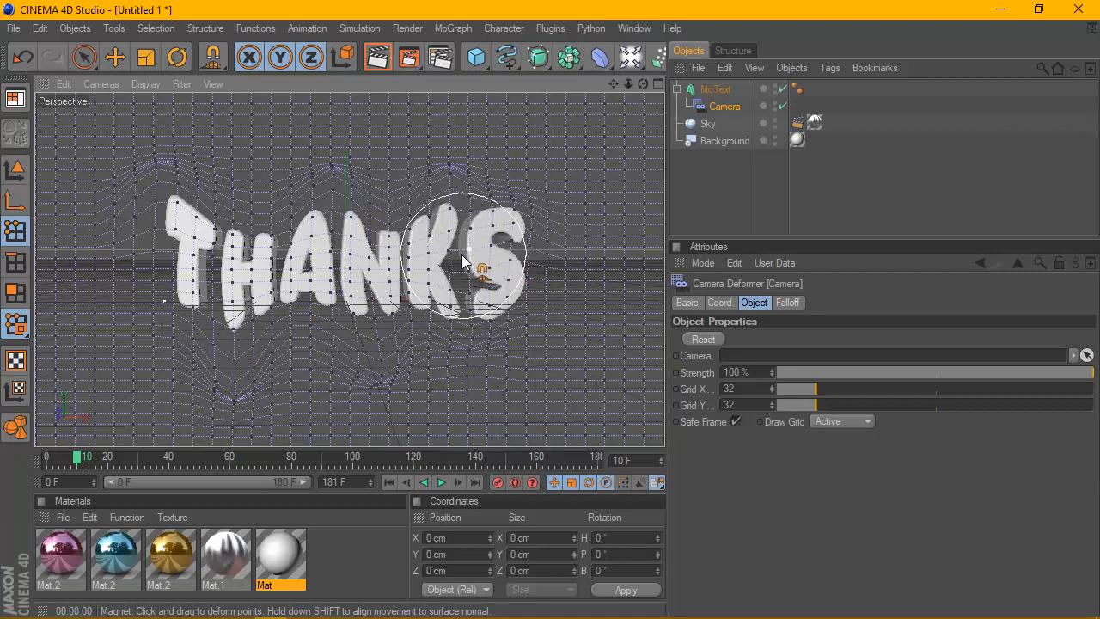
drag(432, 315, 428, 331)
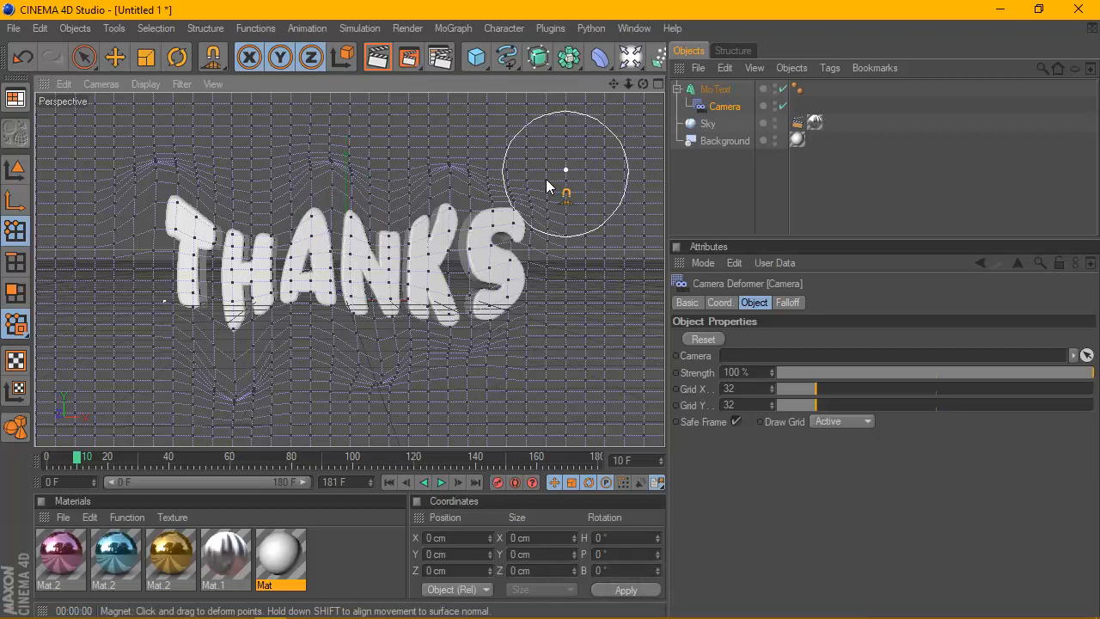
Add a Camera object and assign it as the Camera deformer's linked camera.
click(630, 57)
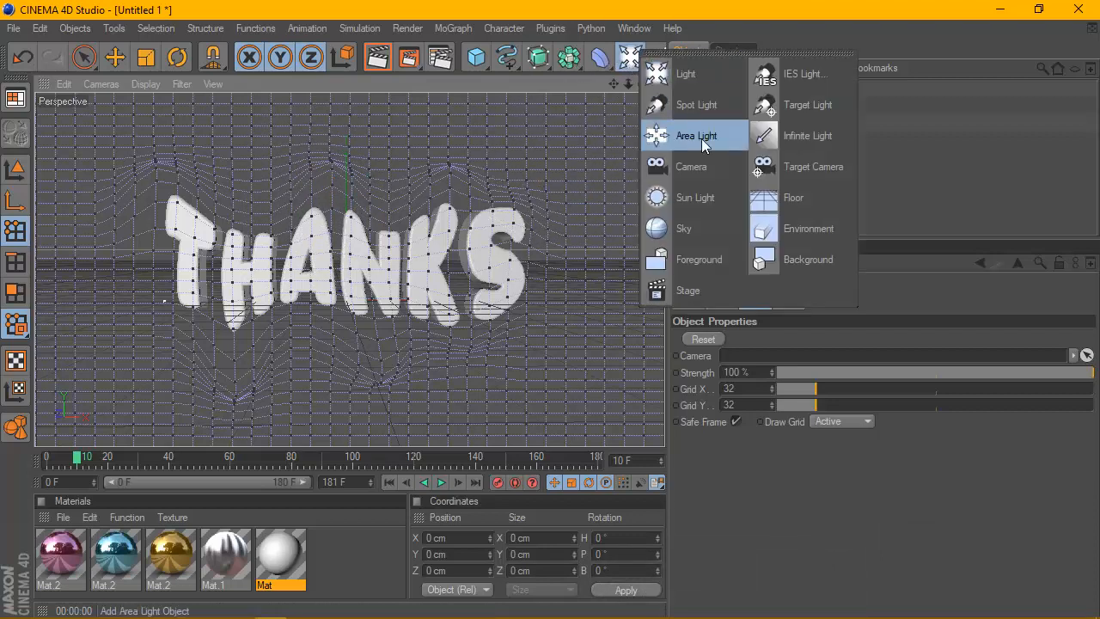
click(722, 172)
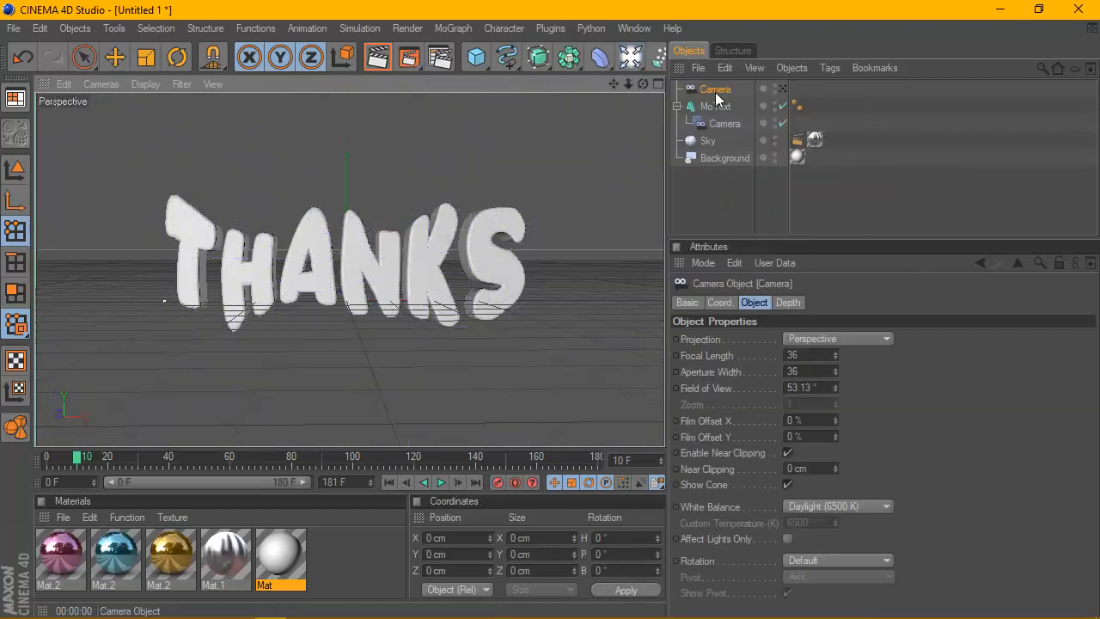
click(718, 125)
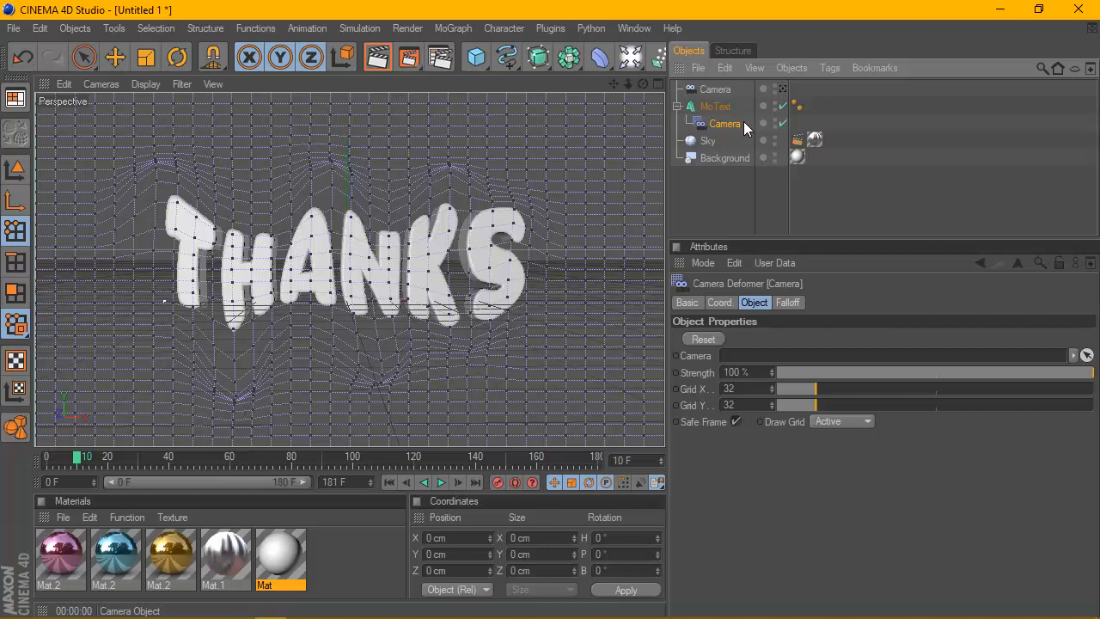
drag(758, 363, 757, 359)
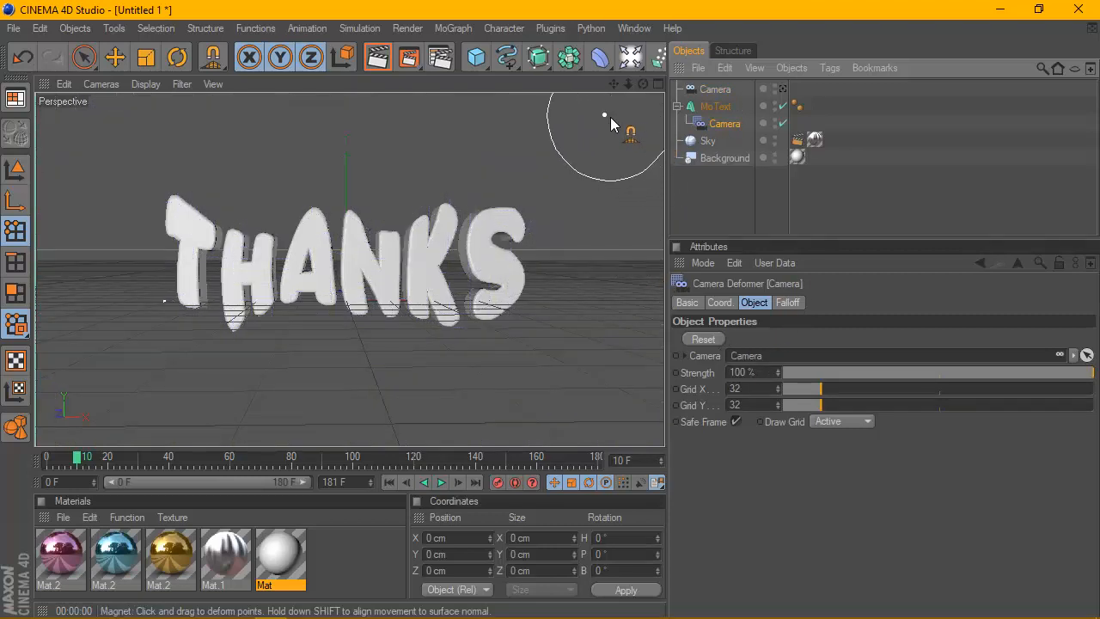
Look through the new Camera object and shift its view of the text slightly.
click(700, 89)
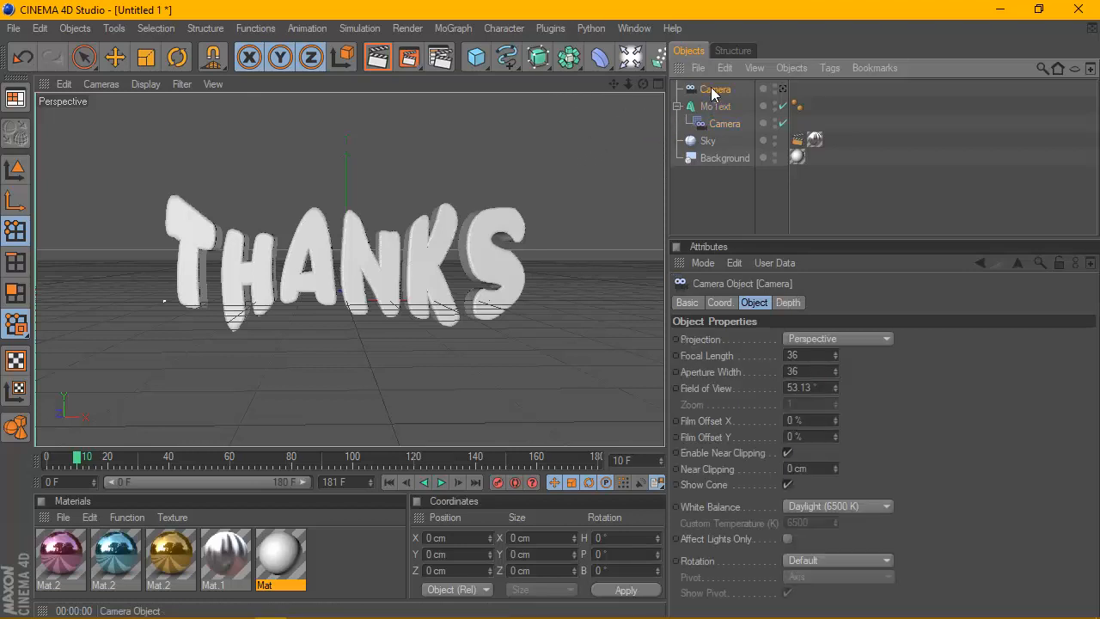
click(783, 91)
drag(614, 84, 643, 83)
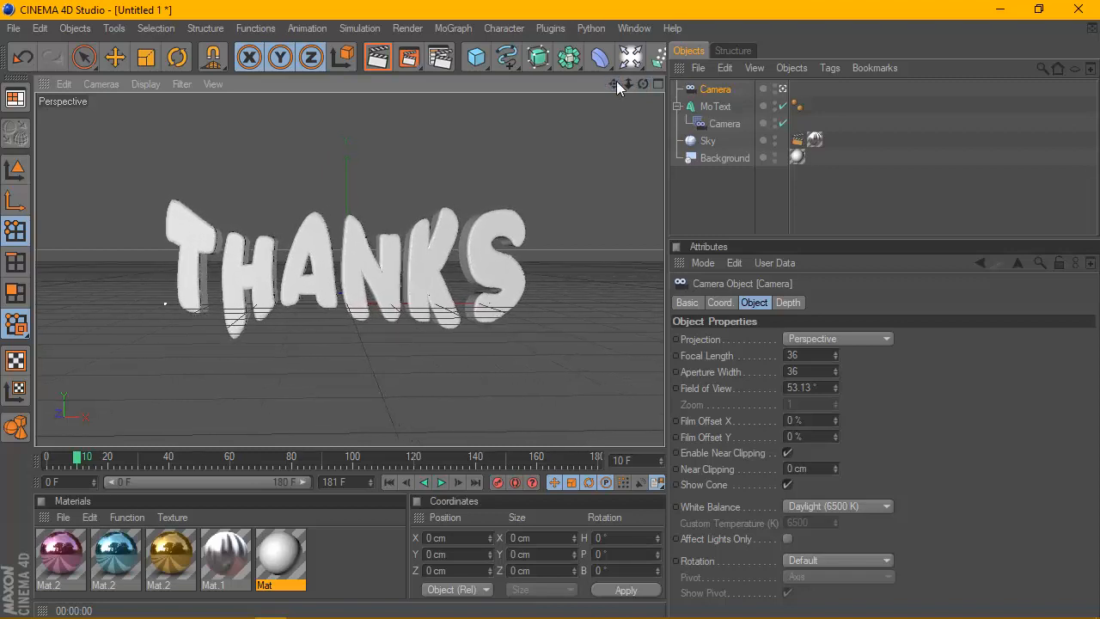
Select the MoText, return the timeline to frame 0 and set the animation's end to frame 180.
click(720, 109)
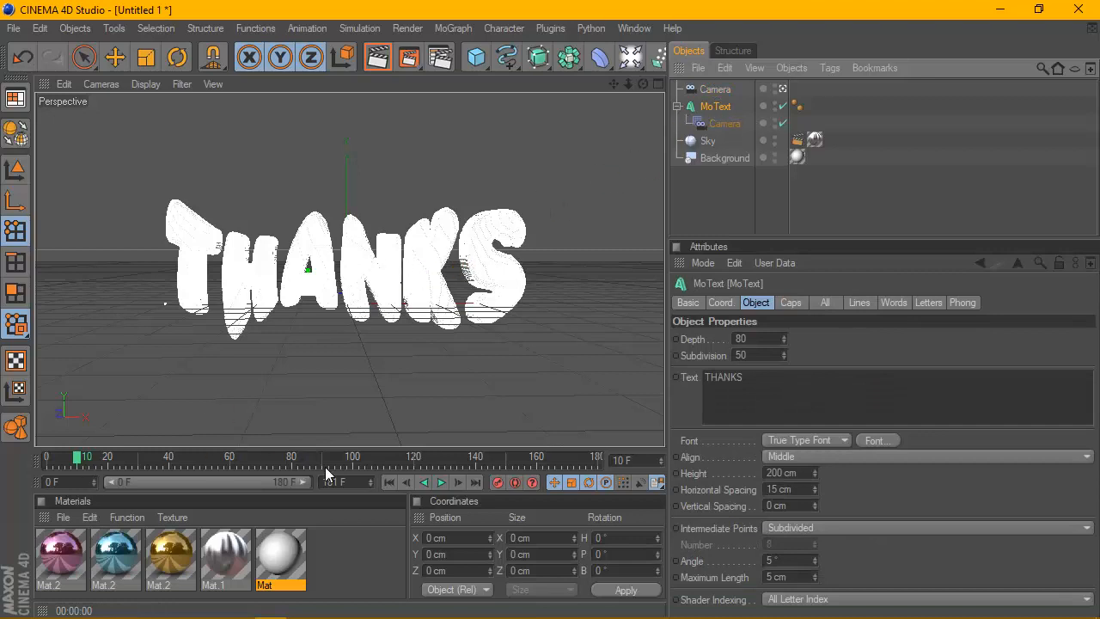
click(387, 481)
double_click(350, 486)
text(180)
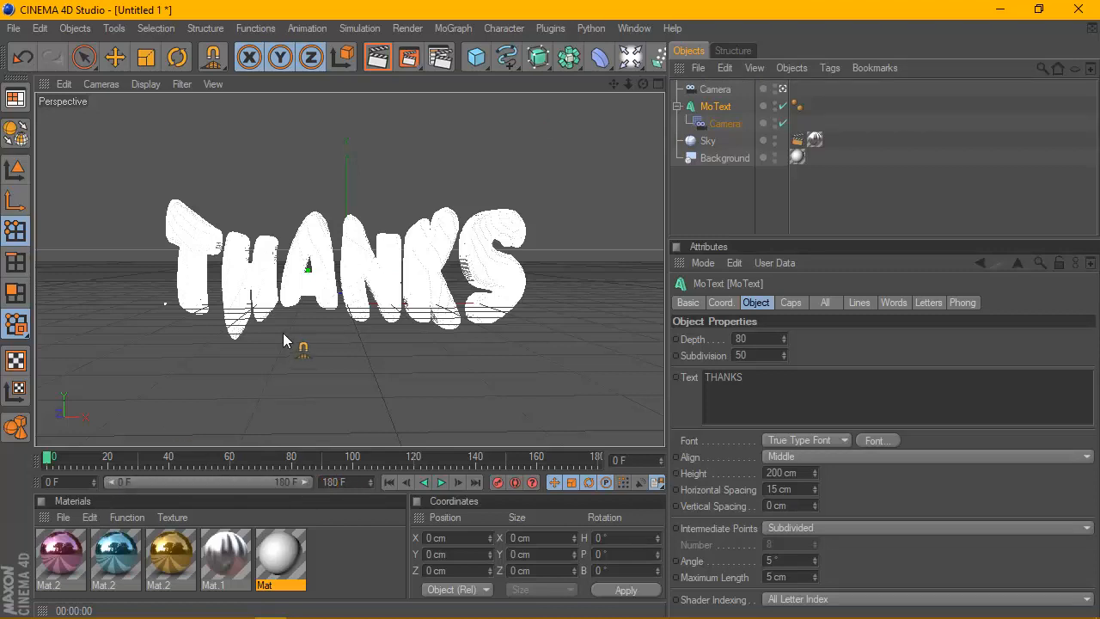
Move the whole MoText along X to about -1262 cm in model mode and record a keyframe at frame 0.
click(109, 61)
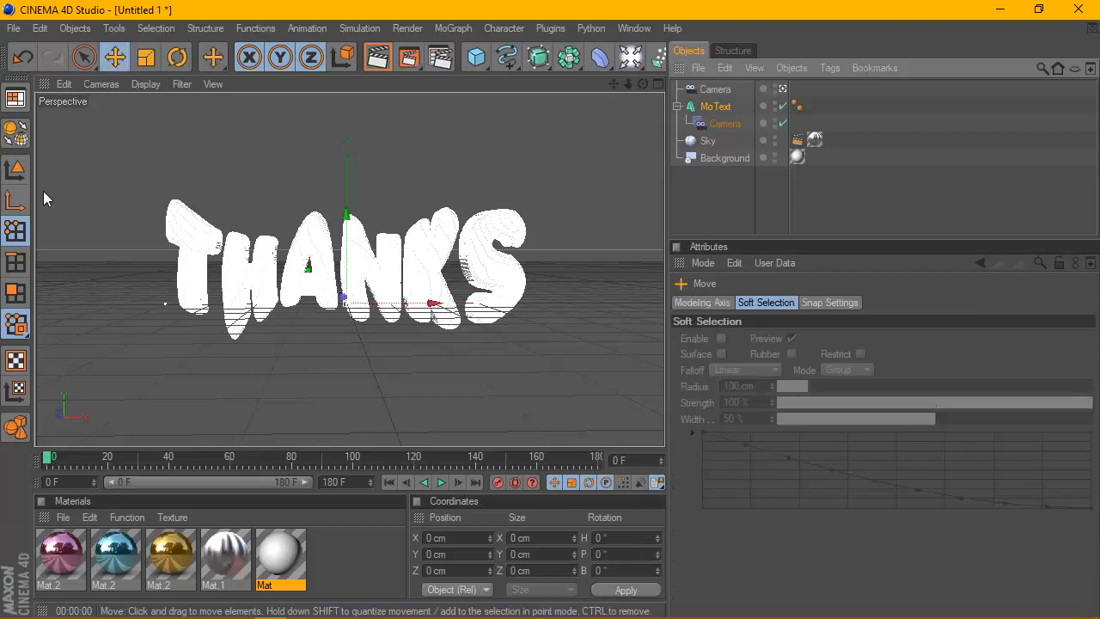
click(15, 169)
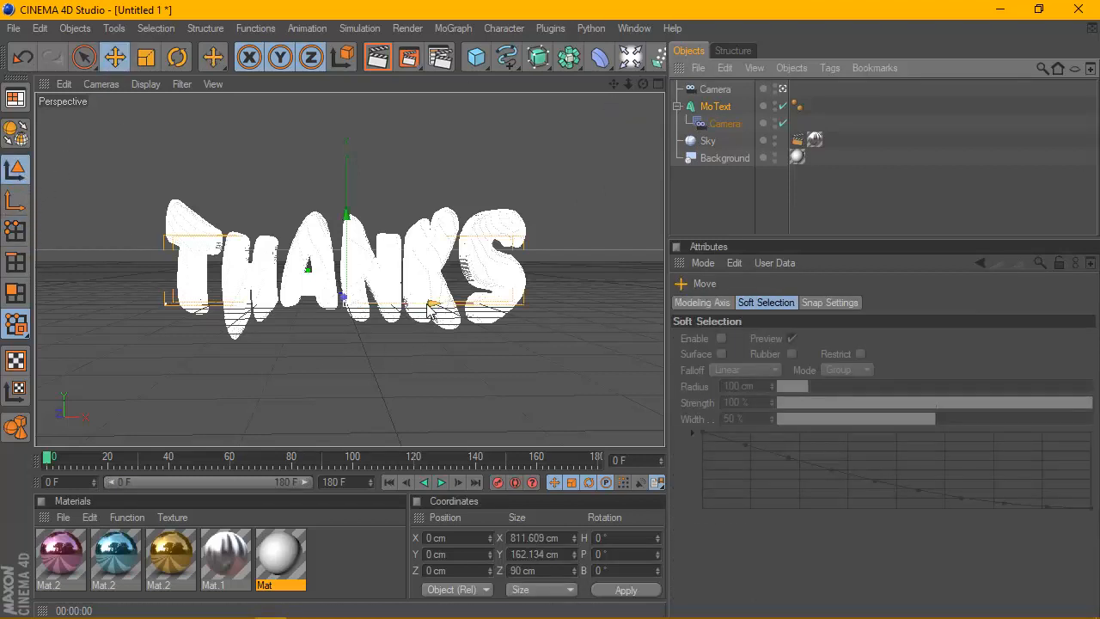
drag(430, 311, 2, 311)
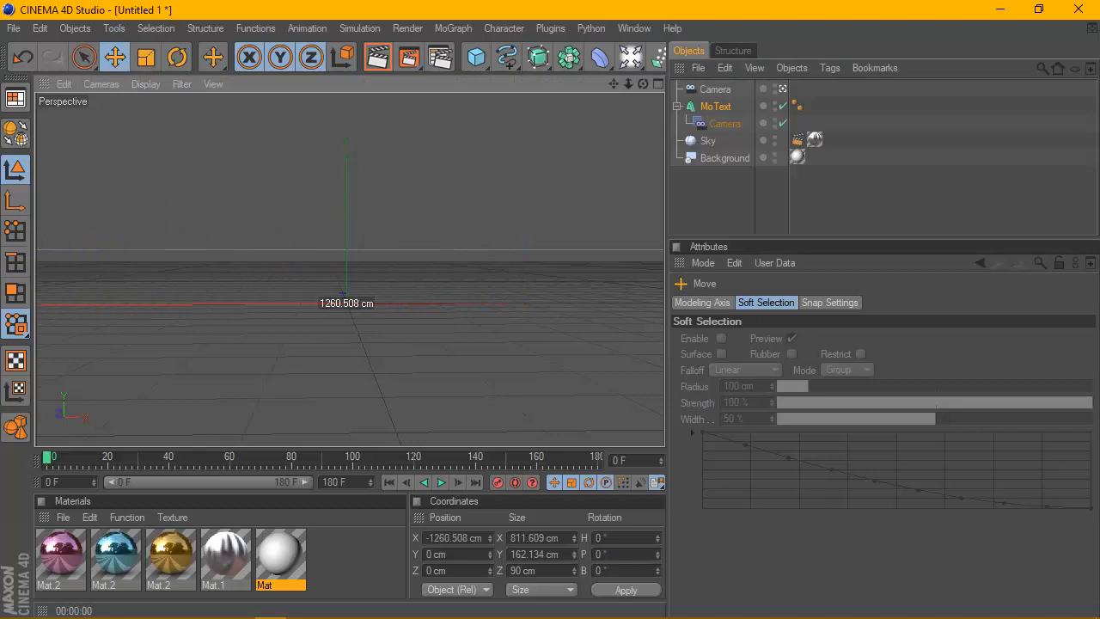
drag(432, 305, 432, 306)
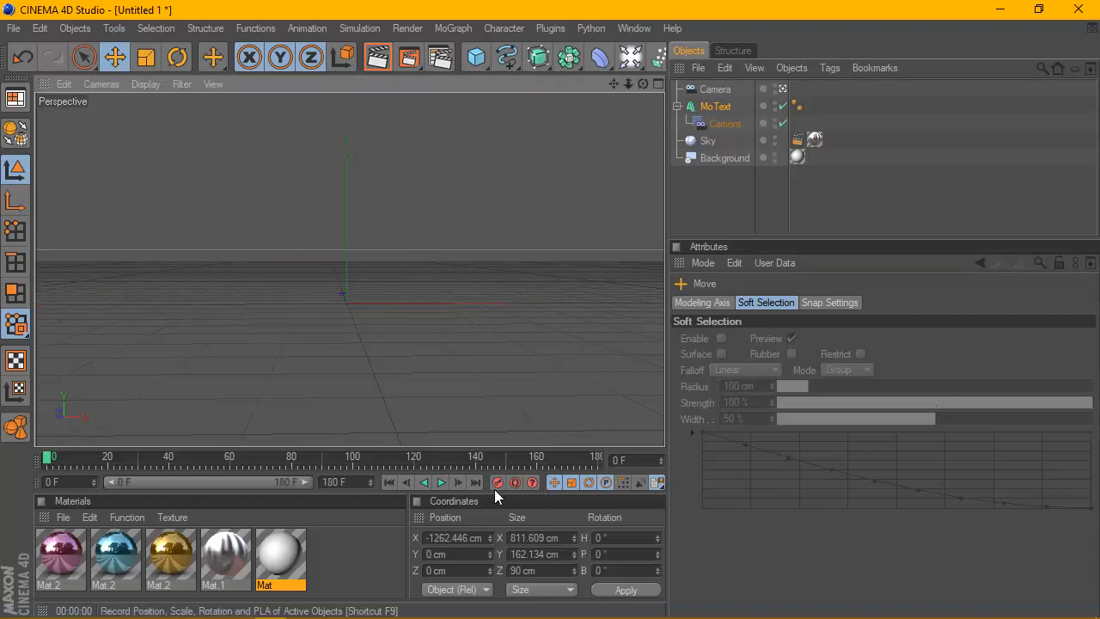
At frame 60, move the MoText along X to about 1710 cm in the Front view and record a keyframe.
drag(46, 457, 220, 471)
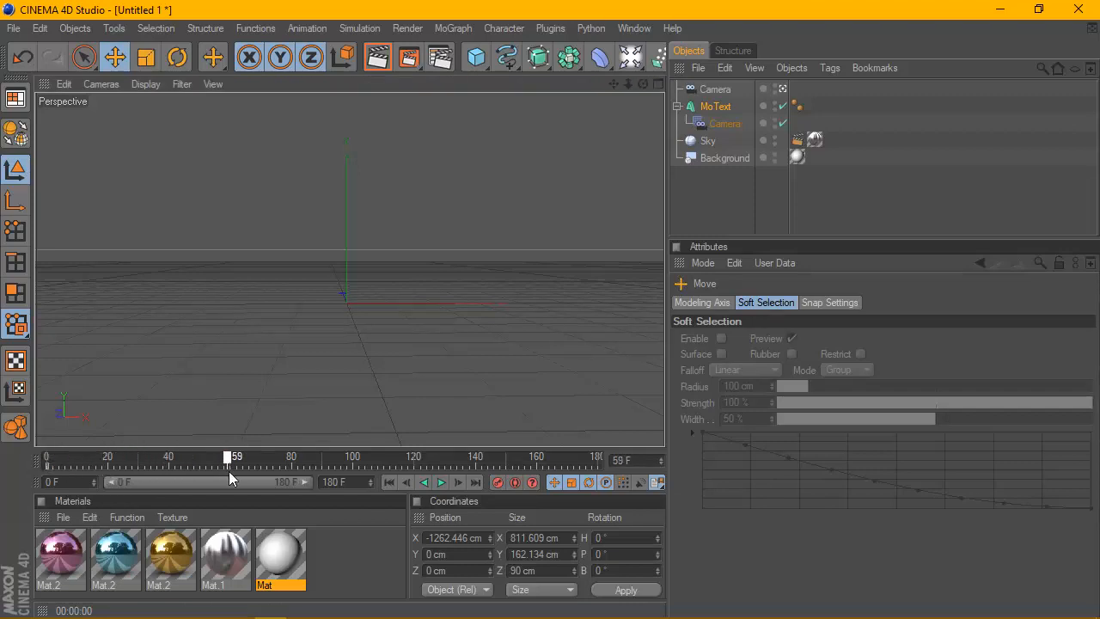
click(658, 84)
drag(490, 370, 641, 368)
click(498, 482)
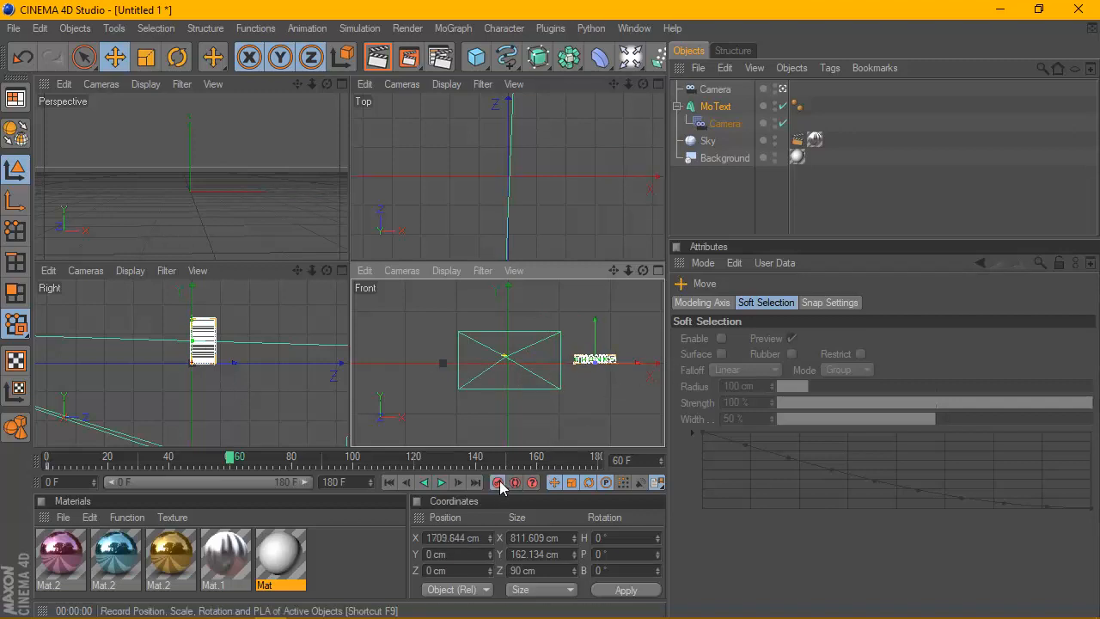
Maximize the Perspective view and play the animation from the start to check the text sliding through the warp.
click(341, 84)
click(480, 302)
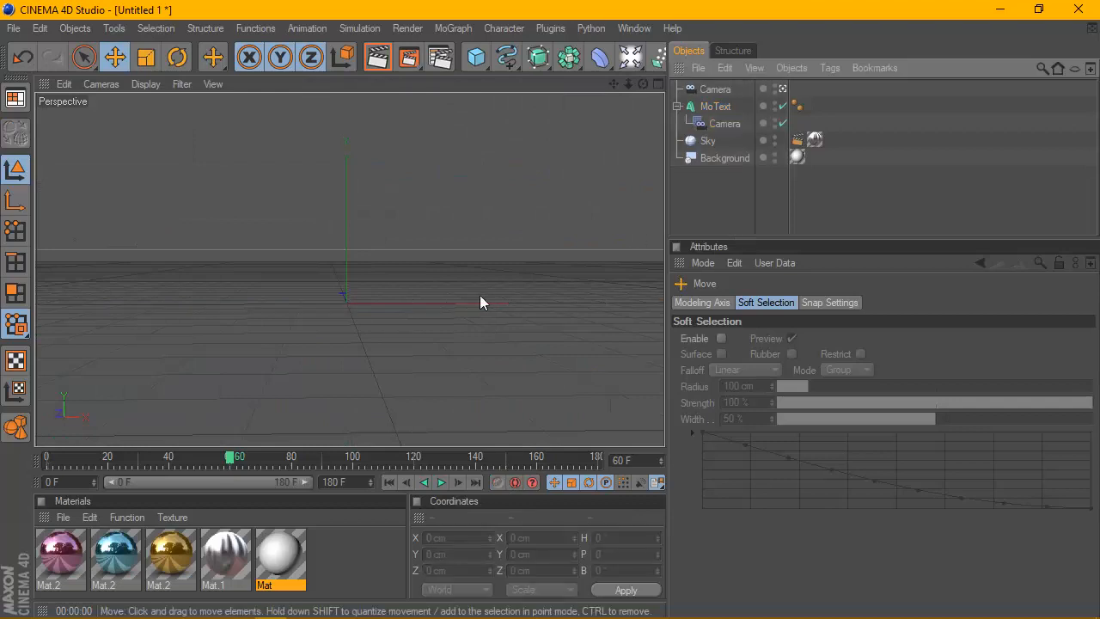
click(388, 482)
click(439, 482)
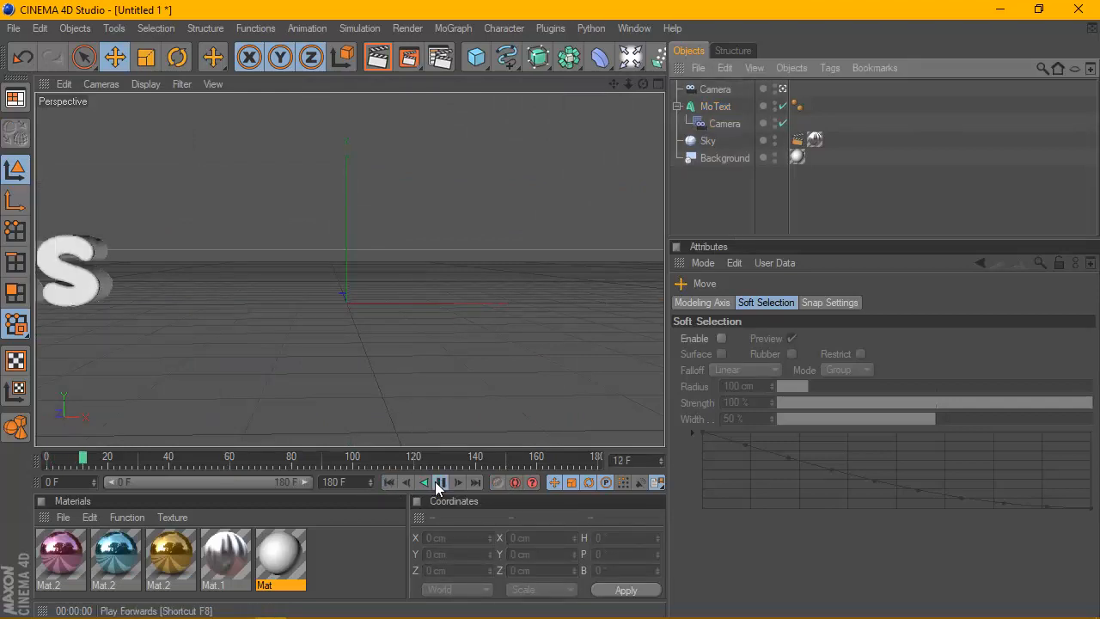
click(385, 483)
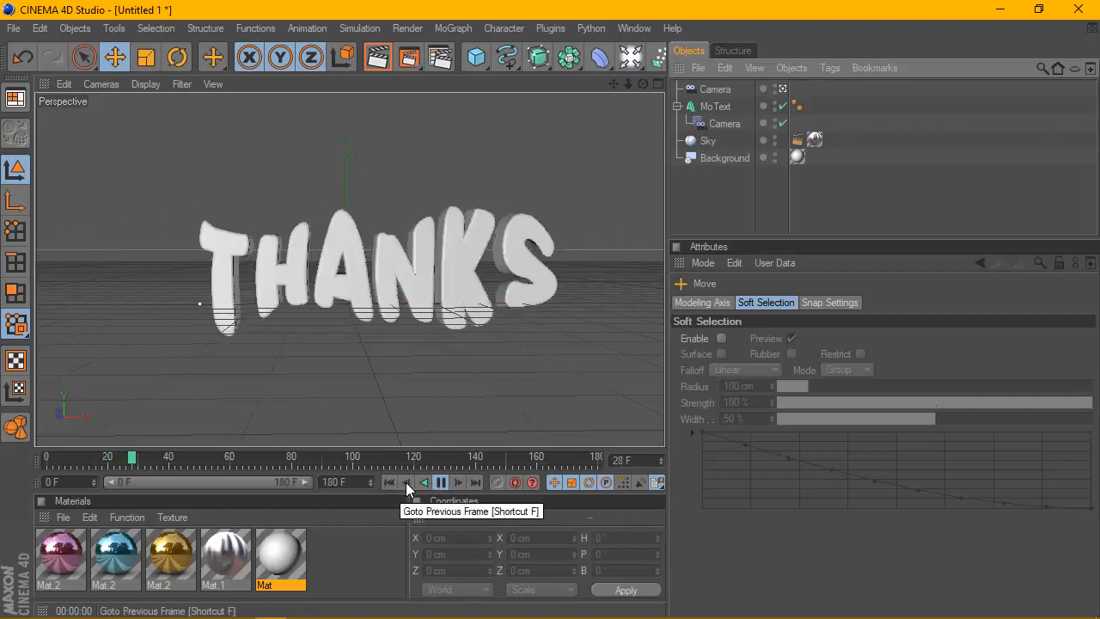
click(440, 482)
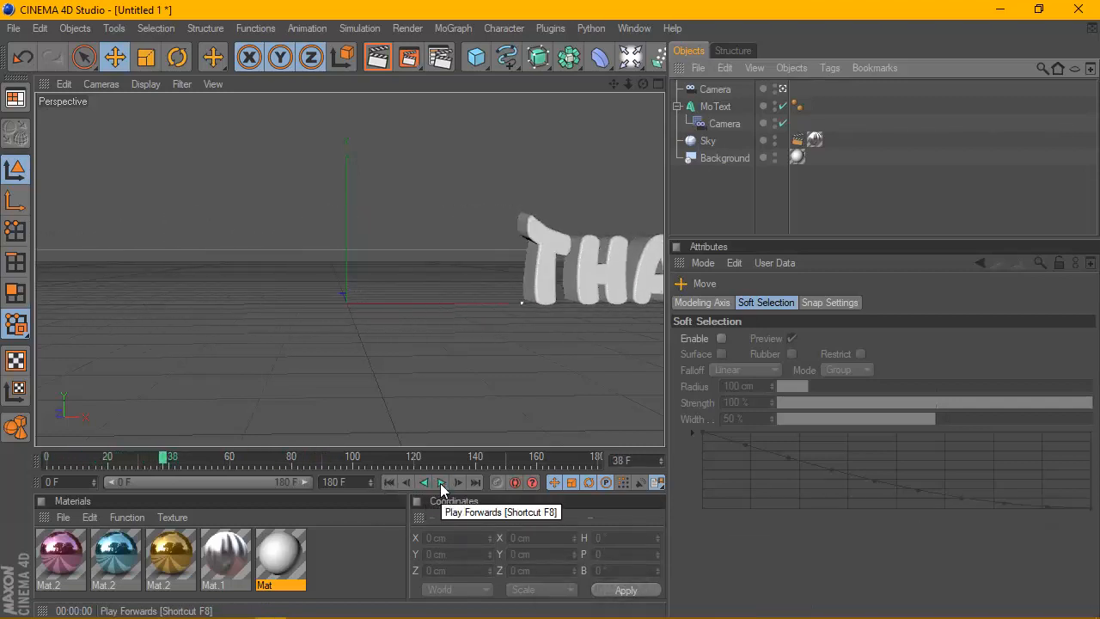
Return to frame 0, select the MoText and add a keyframe for its THANKS text parameter.
click(390, 482)
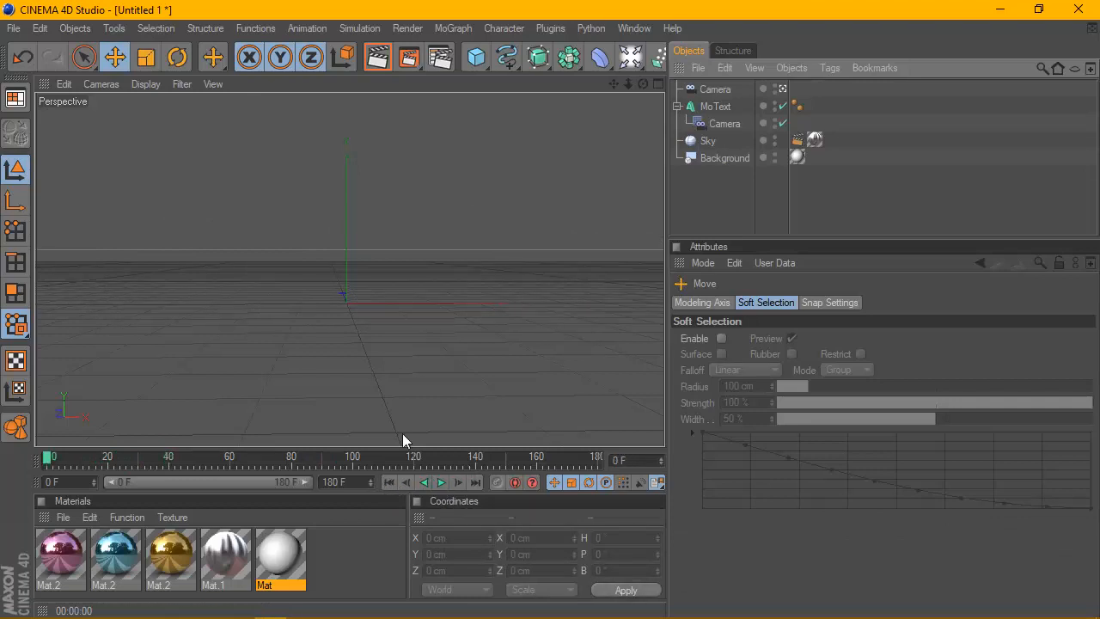
click(712, 106)
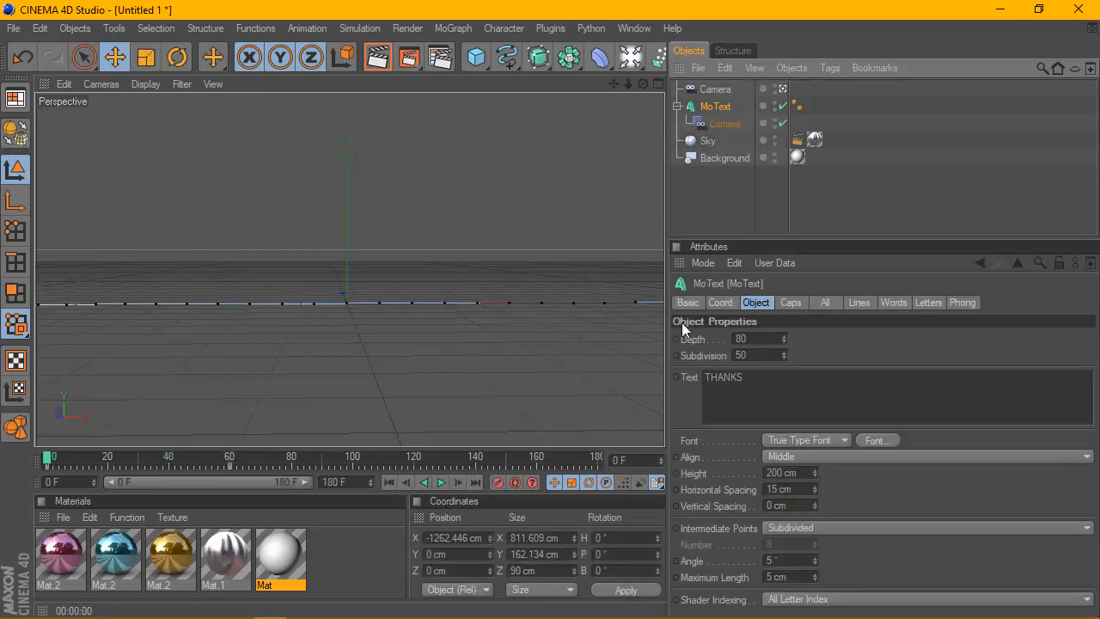
right_click(677, 378)
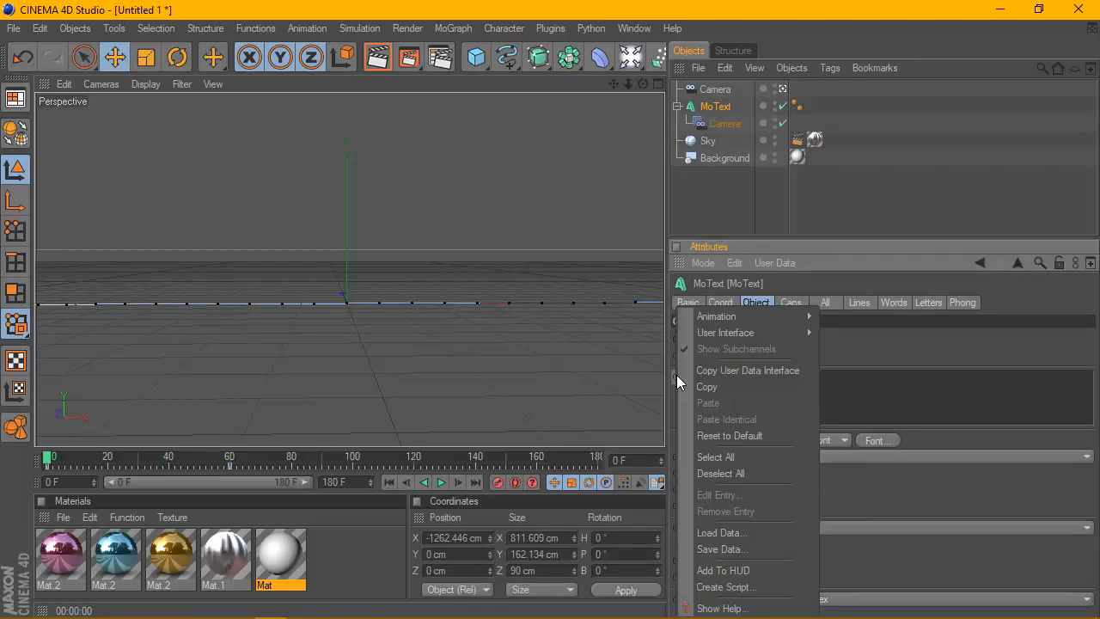
mouse_move(737, 315)
click(826, 315)
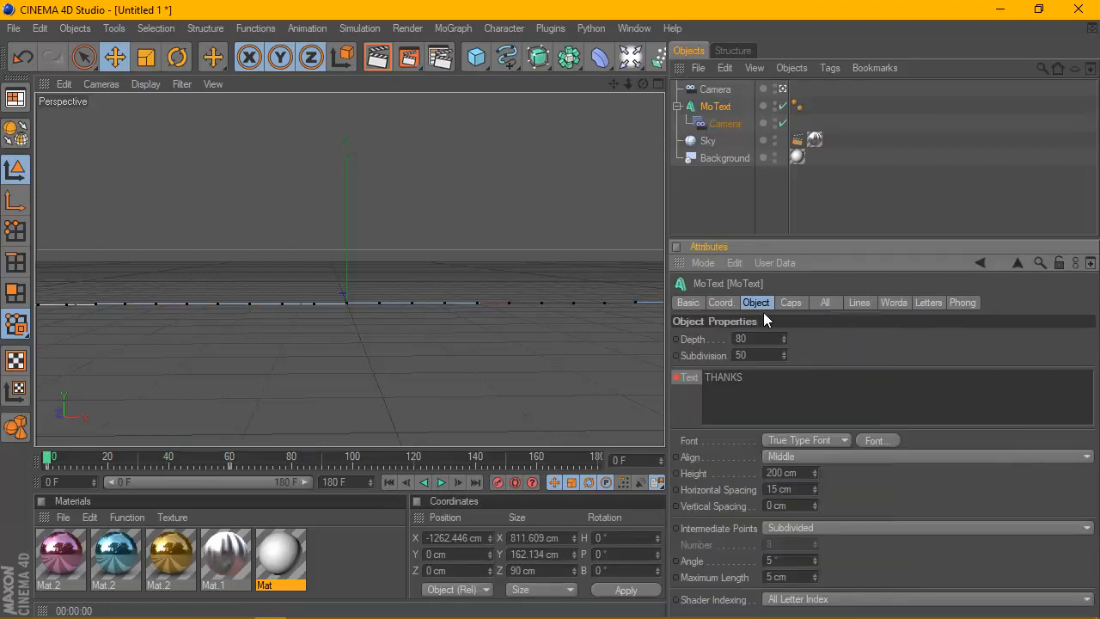
Add a second keyframe for the MoText's THANKS text at frame 60.
drag(47, 457, 220, 463)
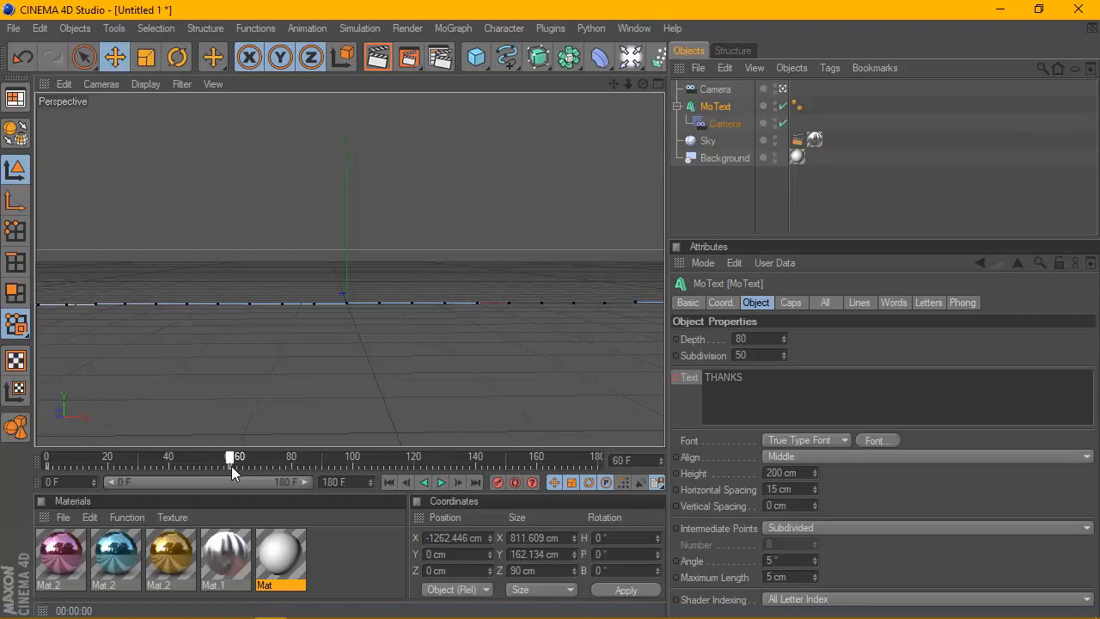
right_click(674, 376)
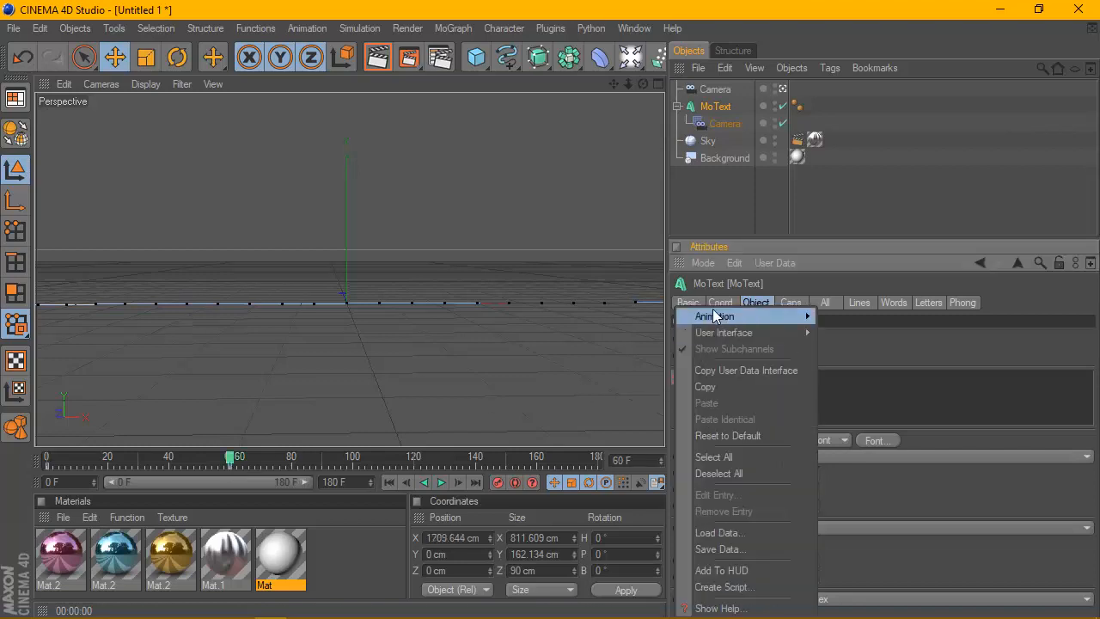
mouse_move(713, 315)
click(846, 317)
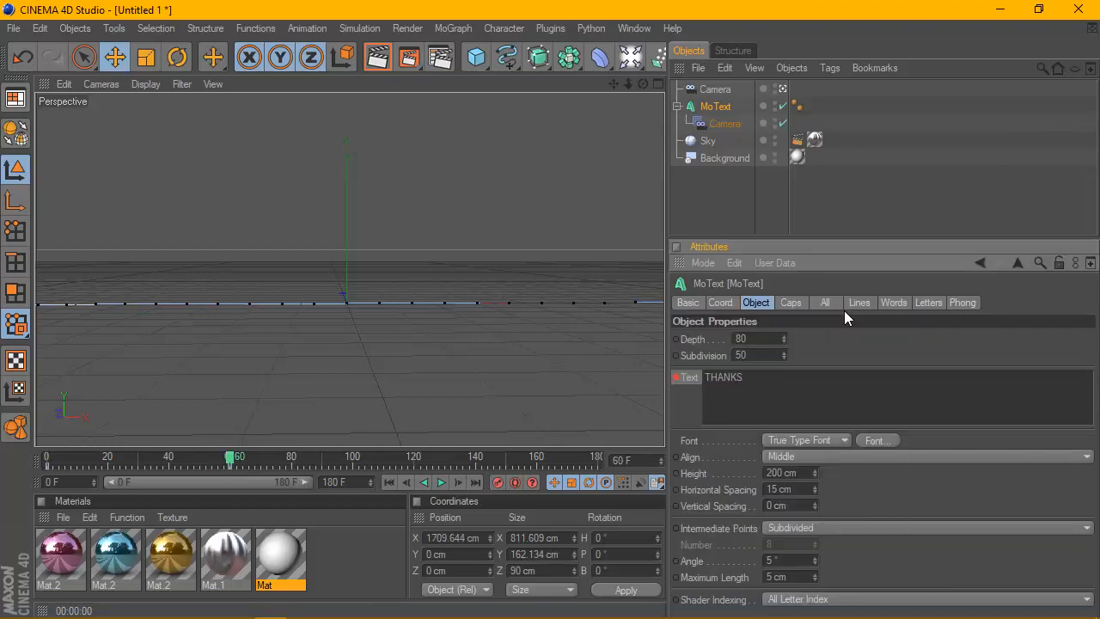
mouse_move(230, 458)
mouse_down()
mouse_move(64, 462)
mouse_move(229, 467)
mouse_up()
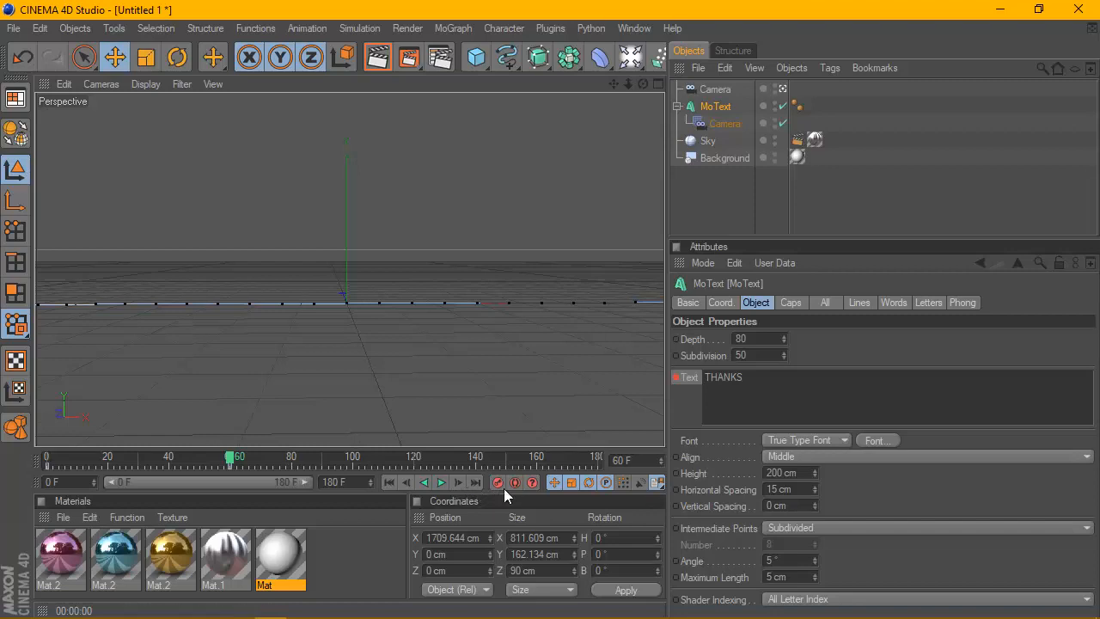
Advance to frame 61, clear the MoText's text and add a keyframe for the empty text.
click(459, 483)
click(761, 385)
key(ctrl+a)
key(BackSpace)
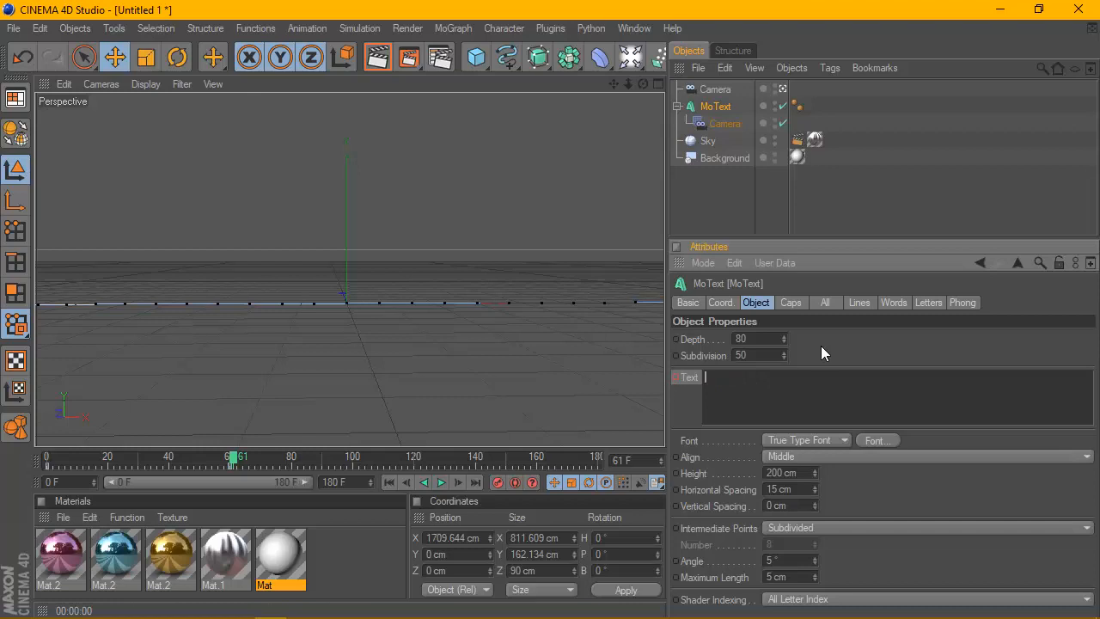
right_click(674, 378)
mouse_move(700, 318)
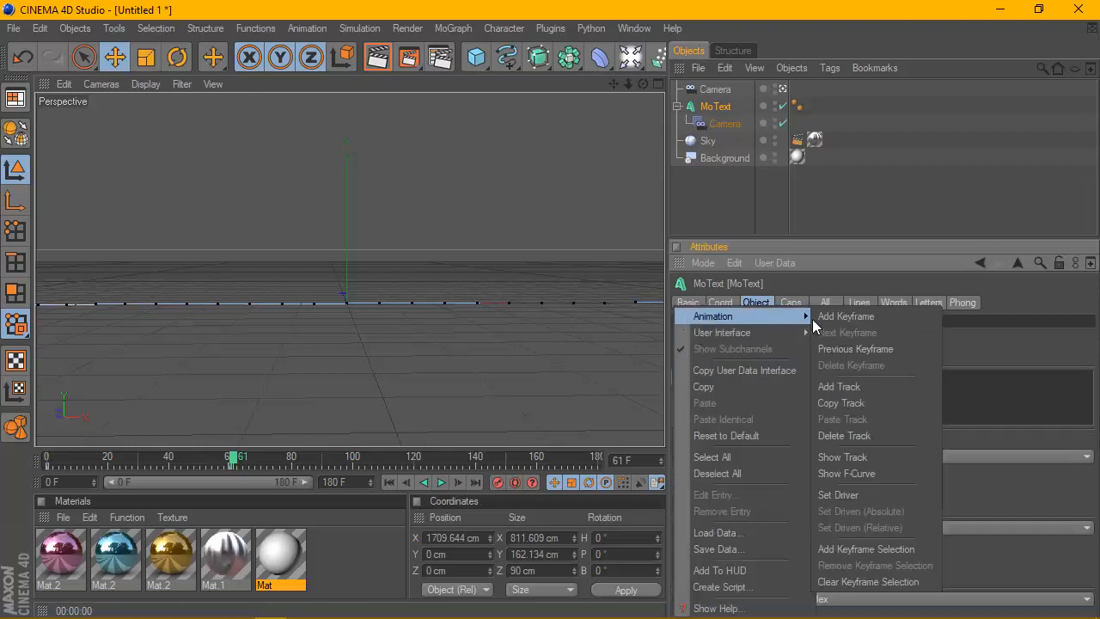
click(829, 316)
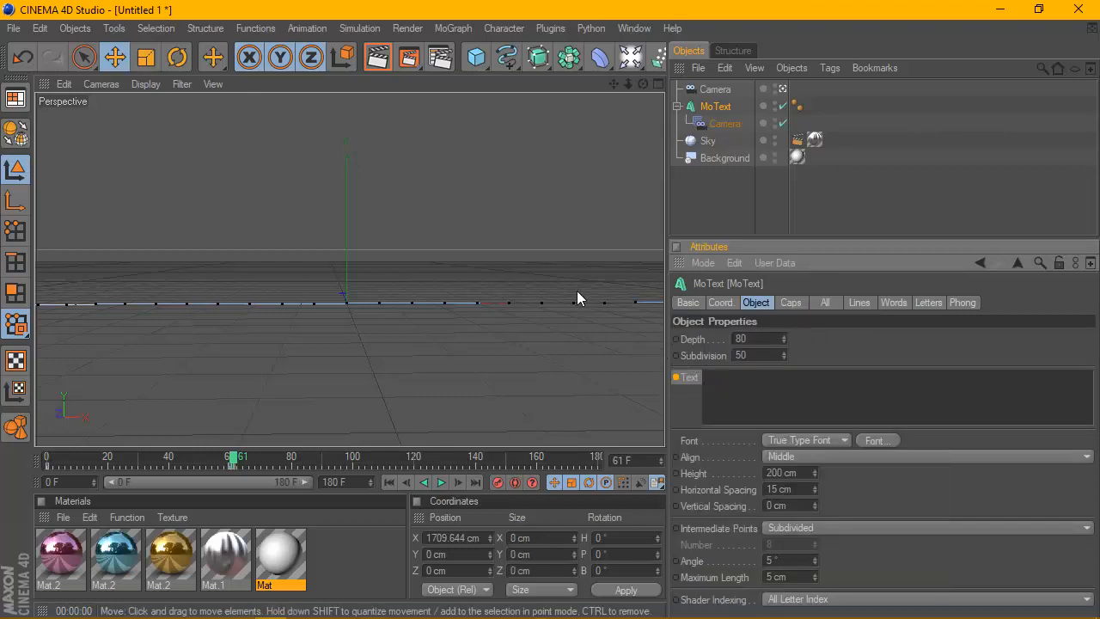
Move the MoText back along X to about -1279 cm in the Front view and record a position keyframe at frame 61.
click(659, 87)
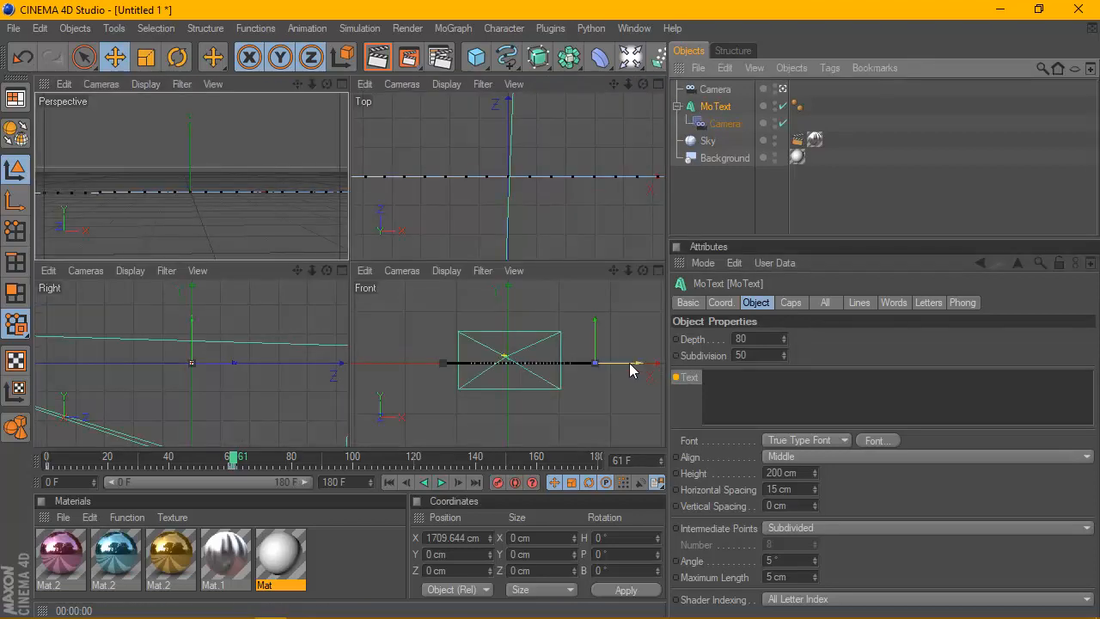
drag(630, 369, 478, 364)
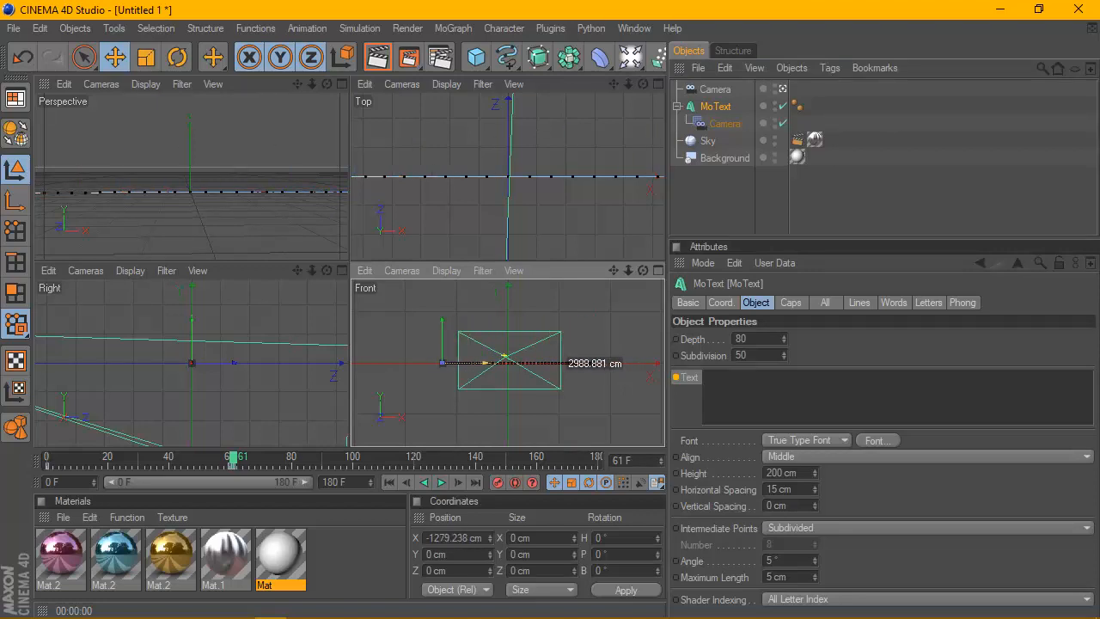
drag(631, 369, 628, 373)
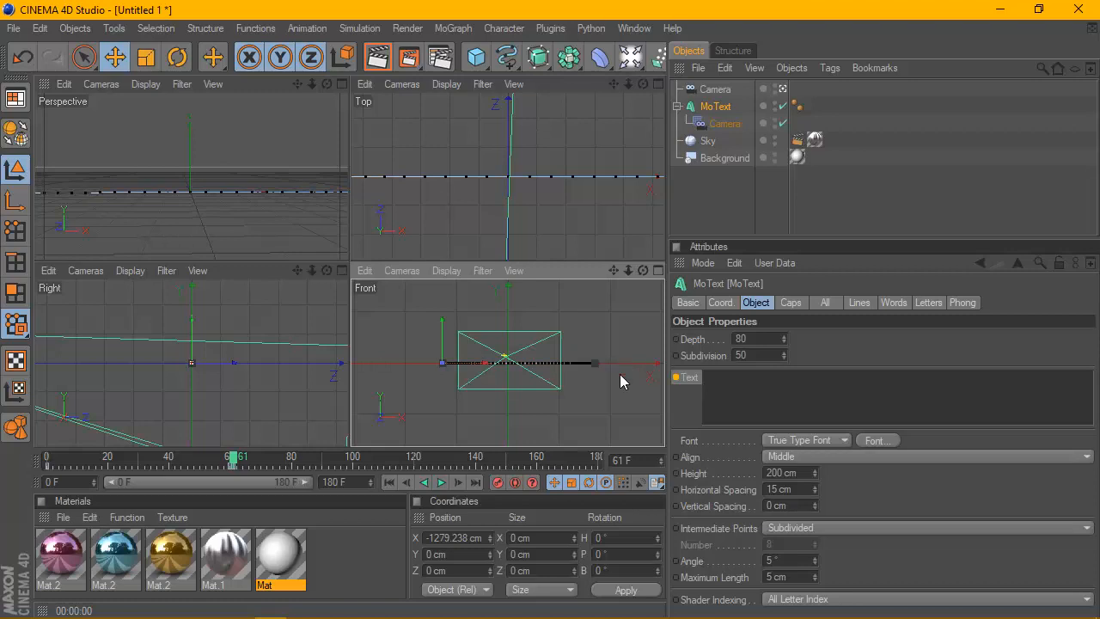
click(497, 483)
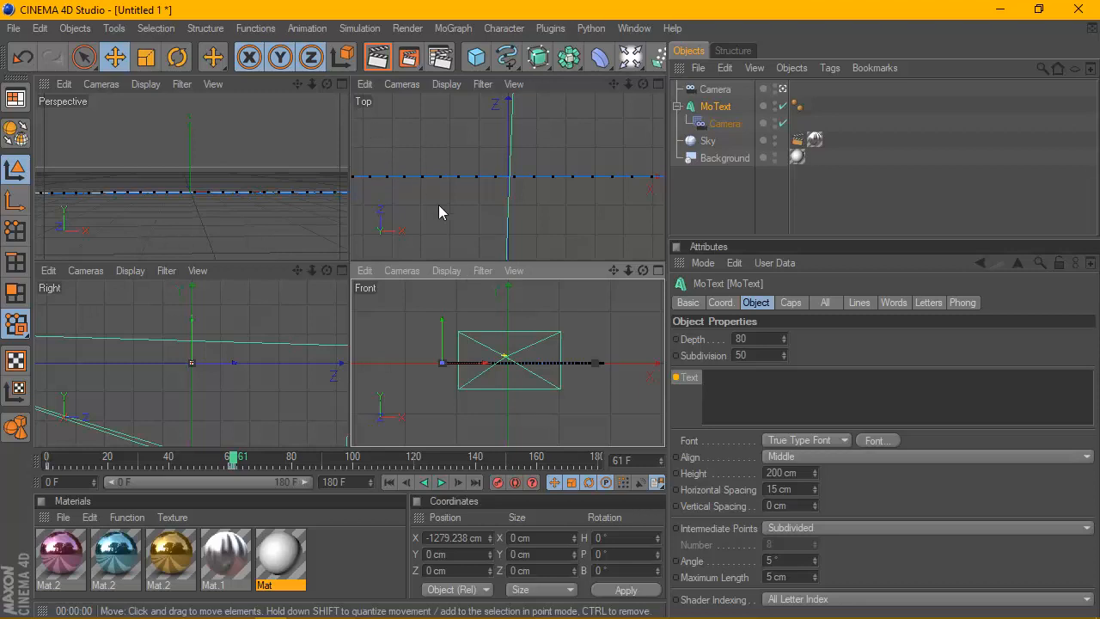
Play the animation from the start in the maximized Perspective view and scrub around frame 61 to check the text change.
click(389, 482)
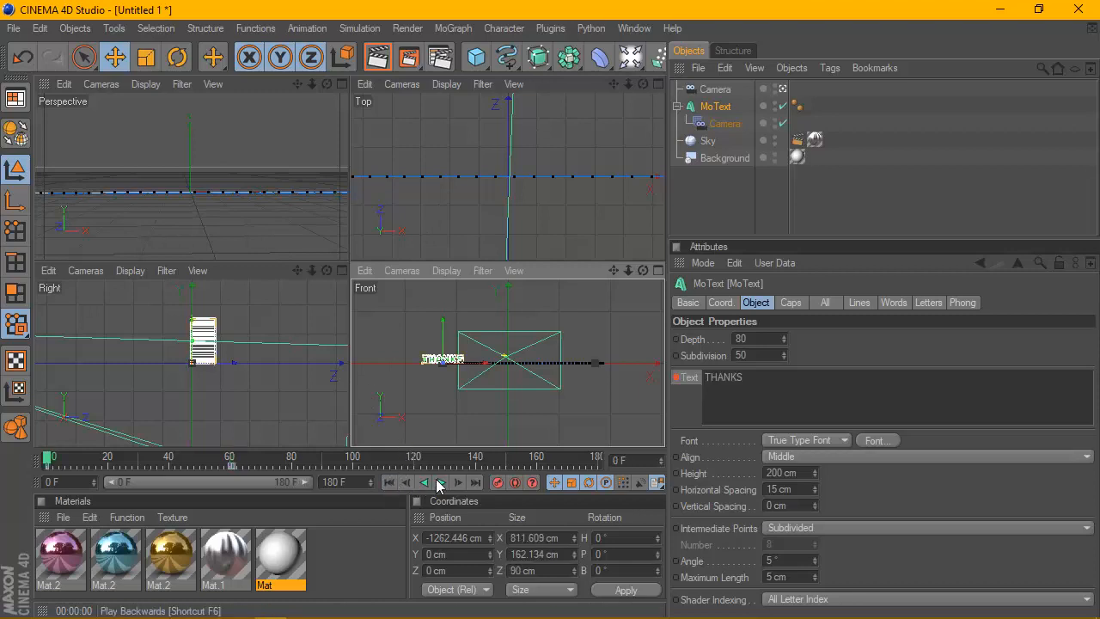
click(440, 482)
click(440, 482)
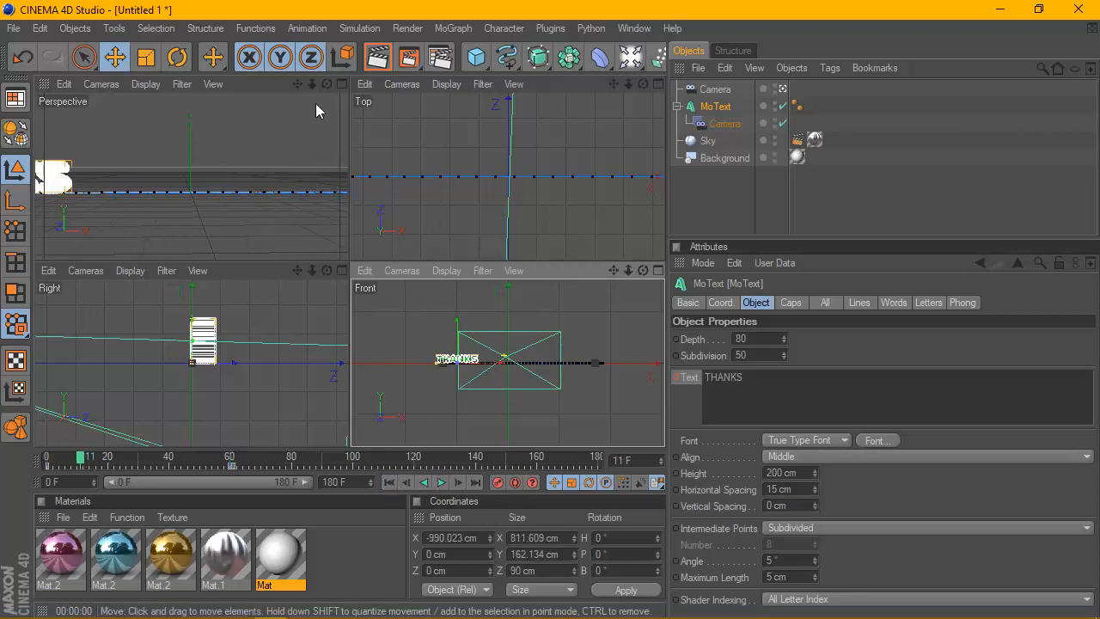
click(326, 84)
click(341, 84)
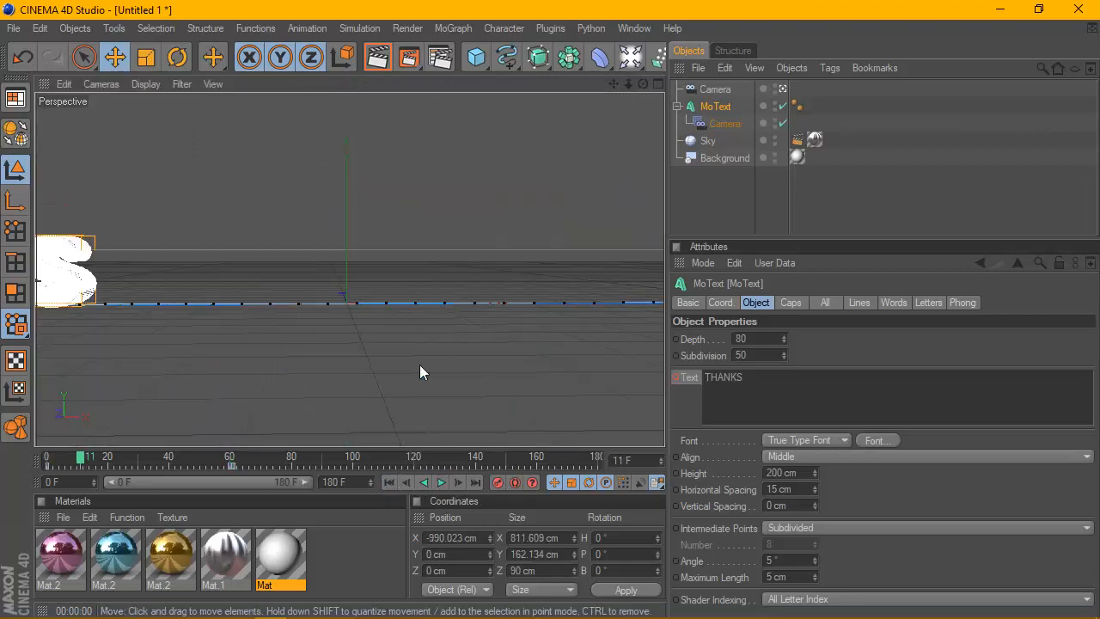
click(388, 483)
click(440, 483)
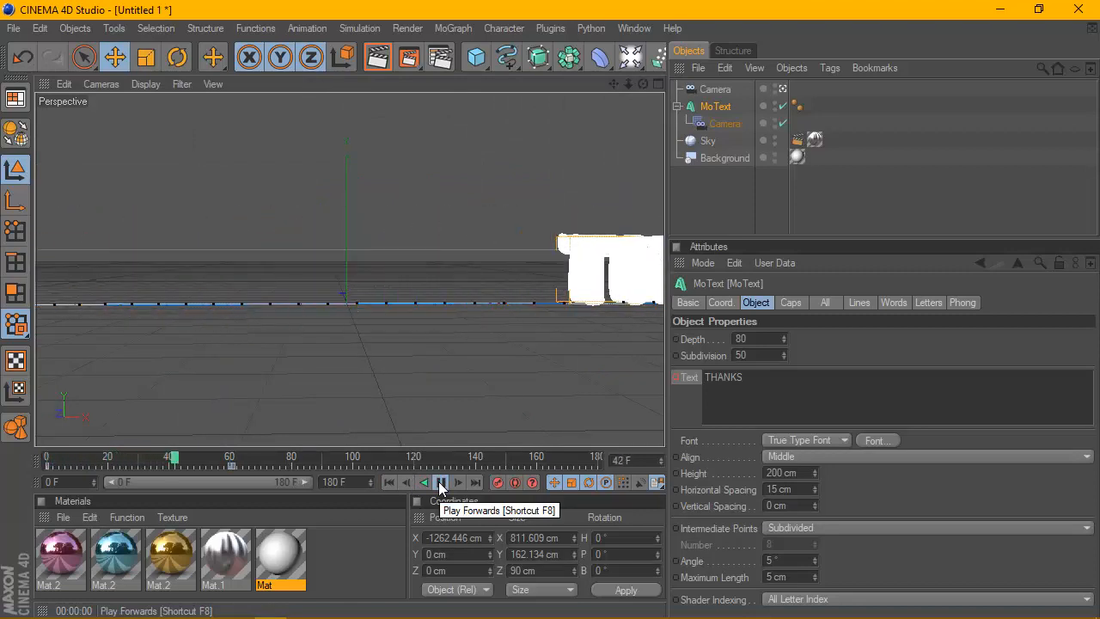
click(440, 483)
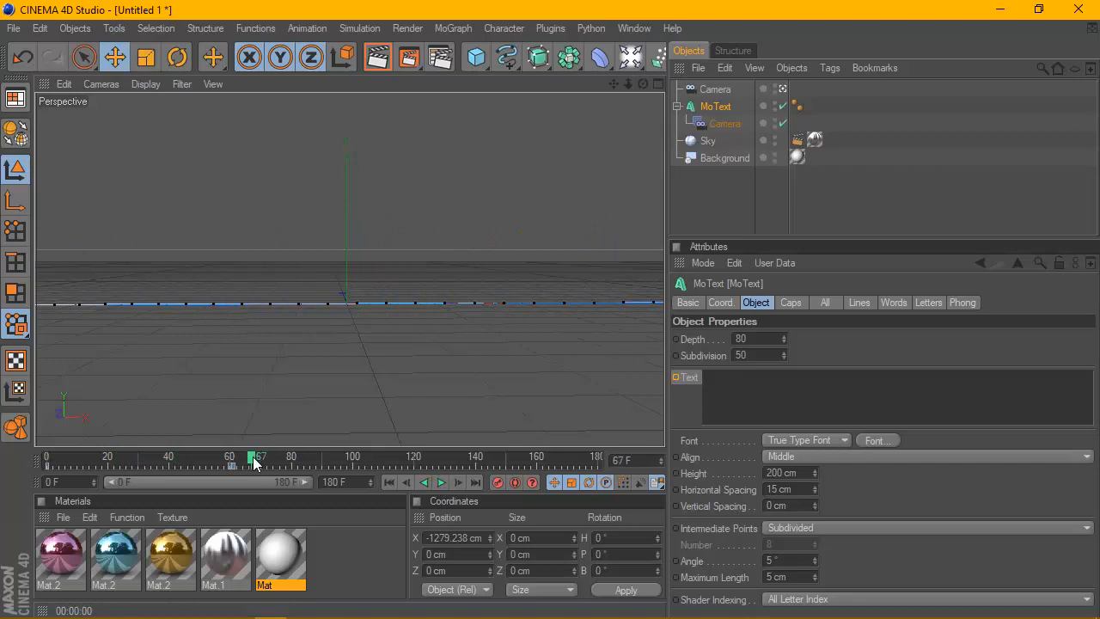
drag(255, 464, 236, 465)
drag(232, 463, 239, 463)
drag(233, 459, 163, 459)
With all four views shown, go to frame 62, set the MoText's text to FOR and add a keyframe for it.
click(652, 85)
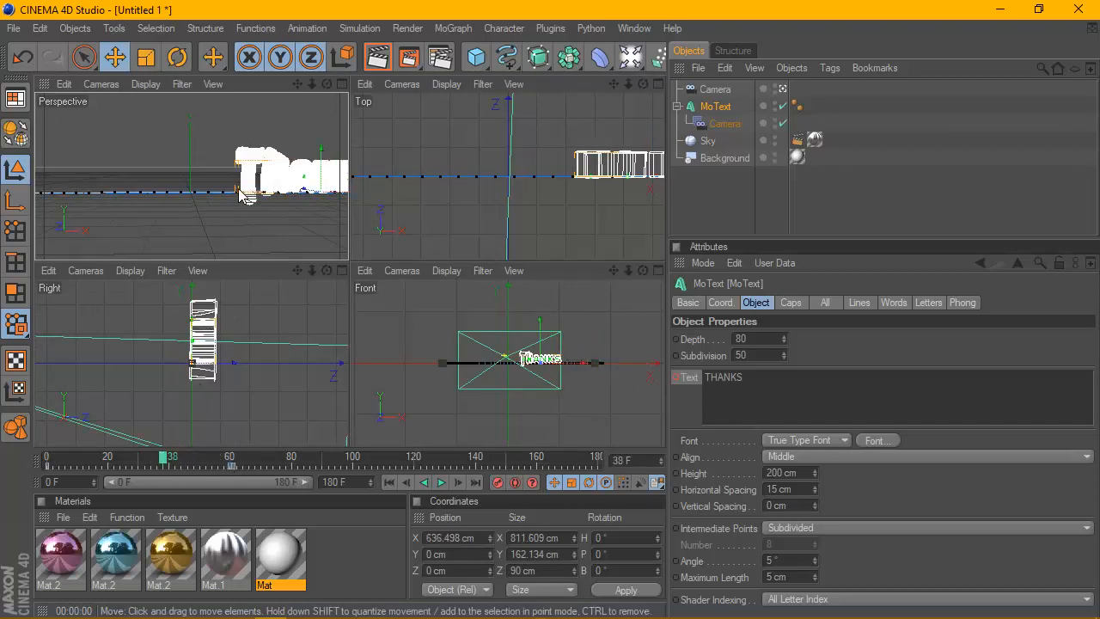
scroll(471, 356, down, 2)
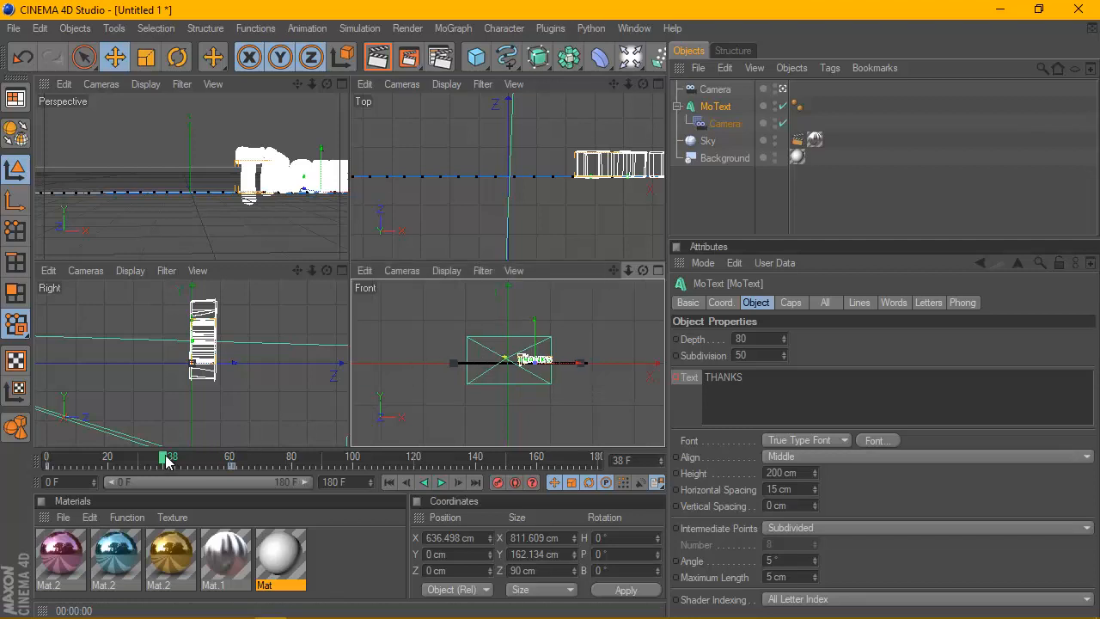
drag(168, 458, 234, 460)
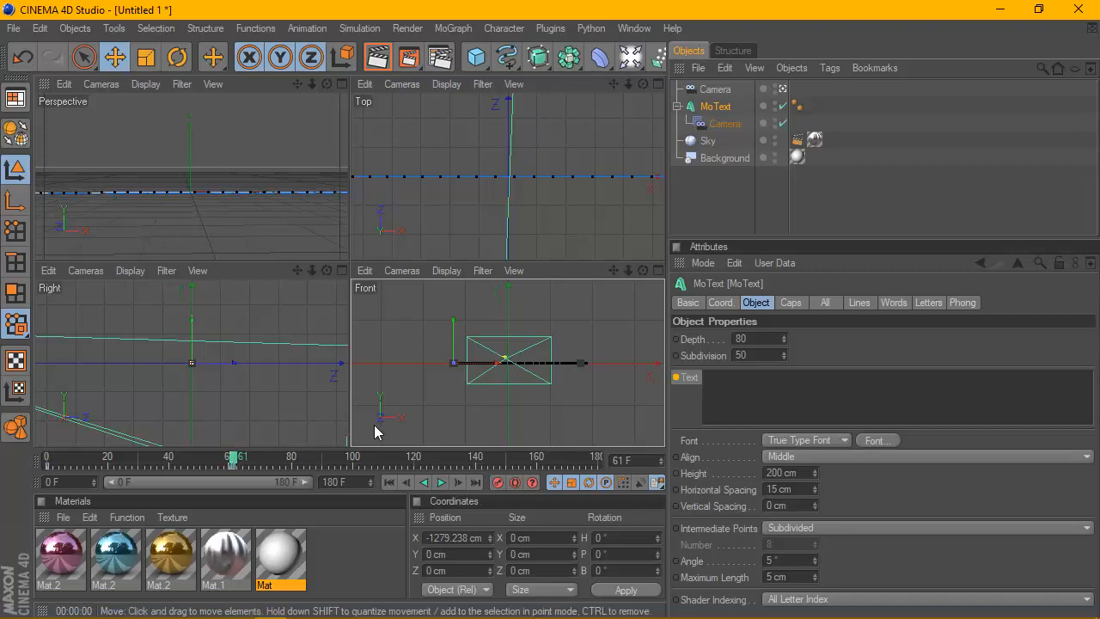
click(458, 482)
click(725, 387)
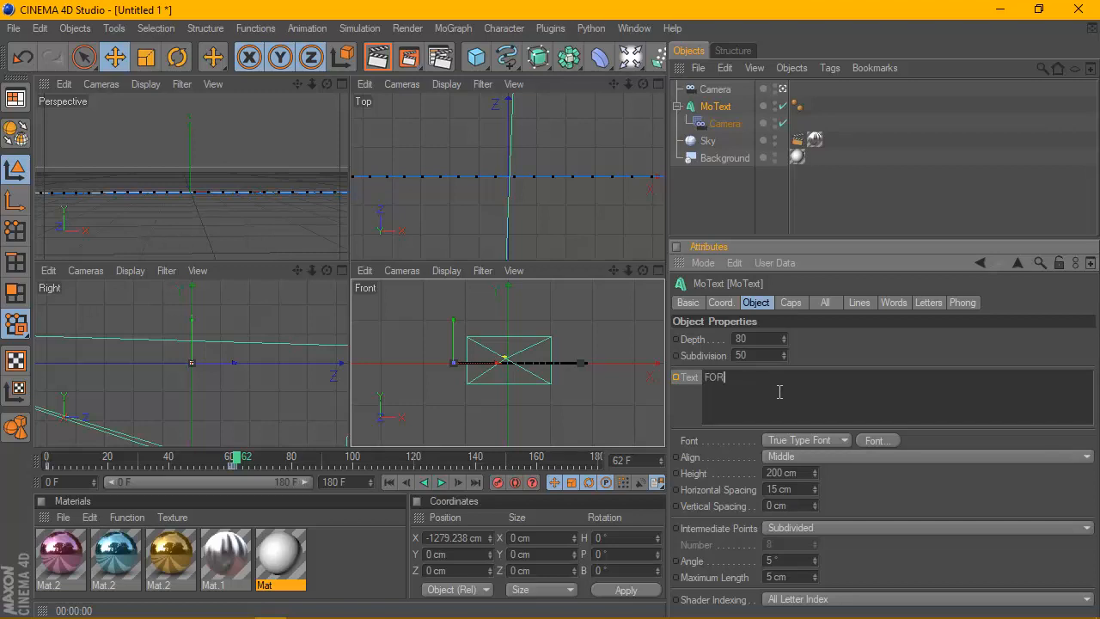
right_click(675, 381)
mouse_move(710, 318)
click(843, 315)
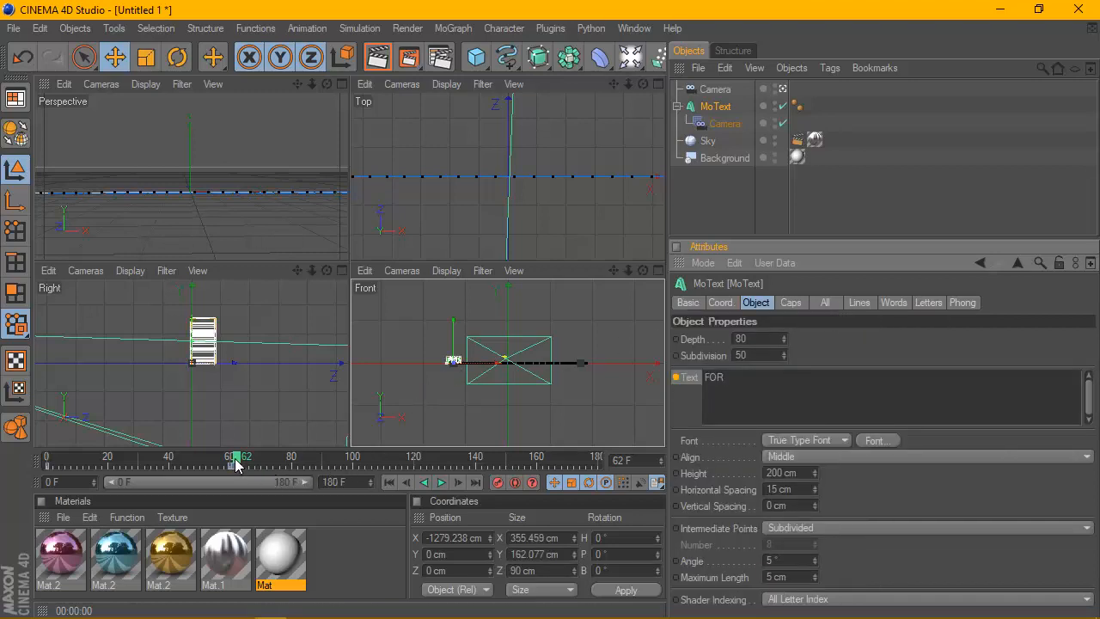
At frame 120, move the MoText along X to about 1867 cm and keyframe both its position and the FOR text.
drag(237, 465, 381, 467)
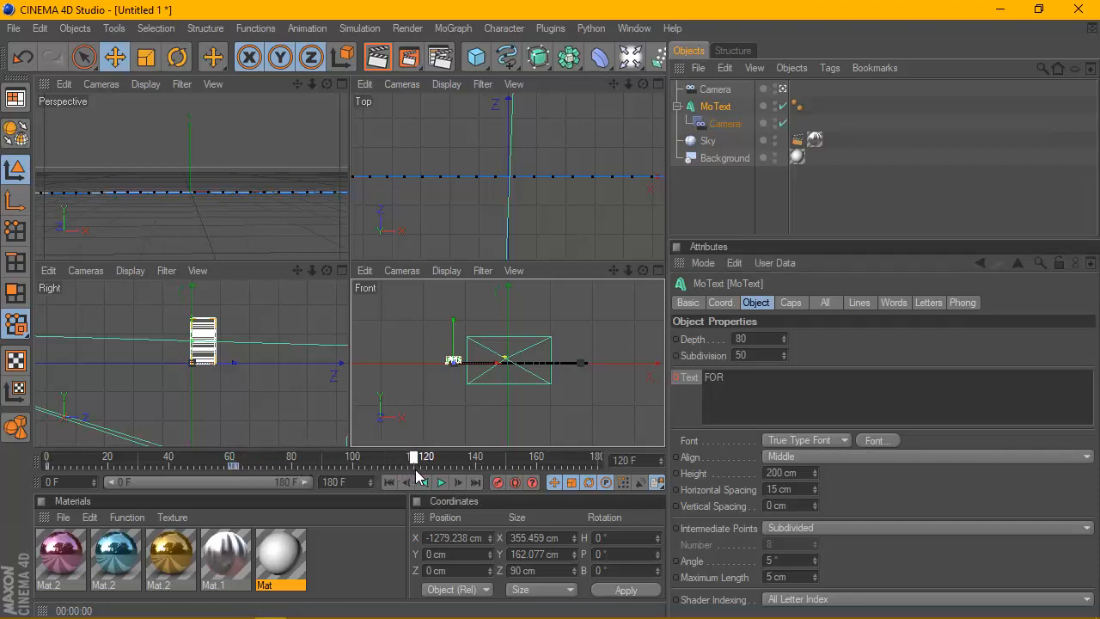
drag(485, 365, 615, 362)
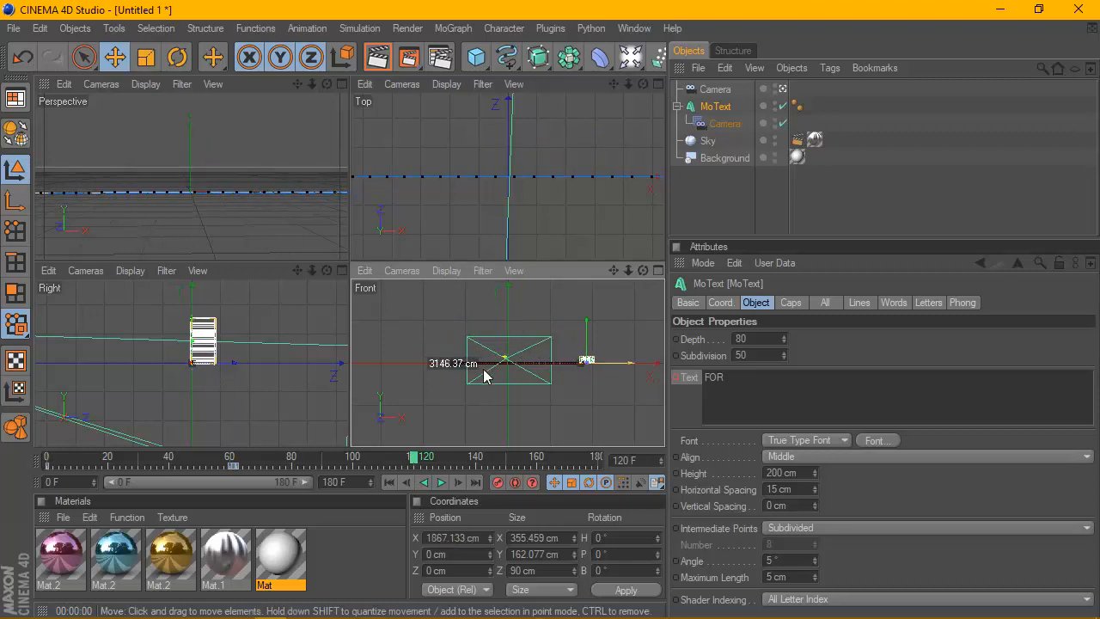
drag(485, 376, 484, 375)
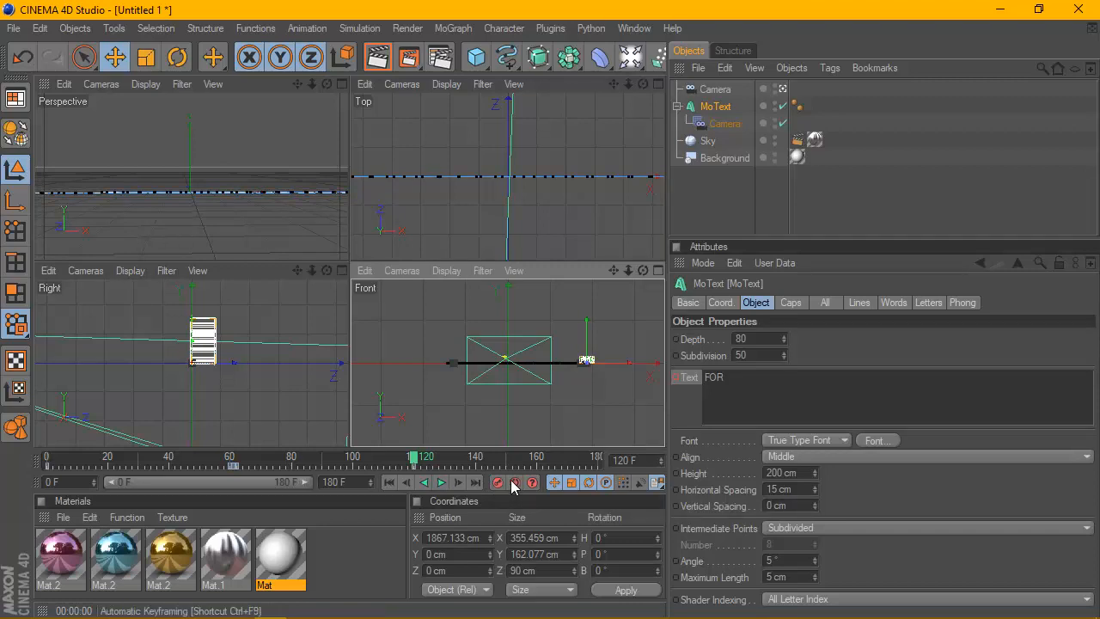
right_click(677, 381)
mouse_move(712, 317)
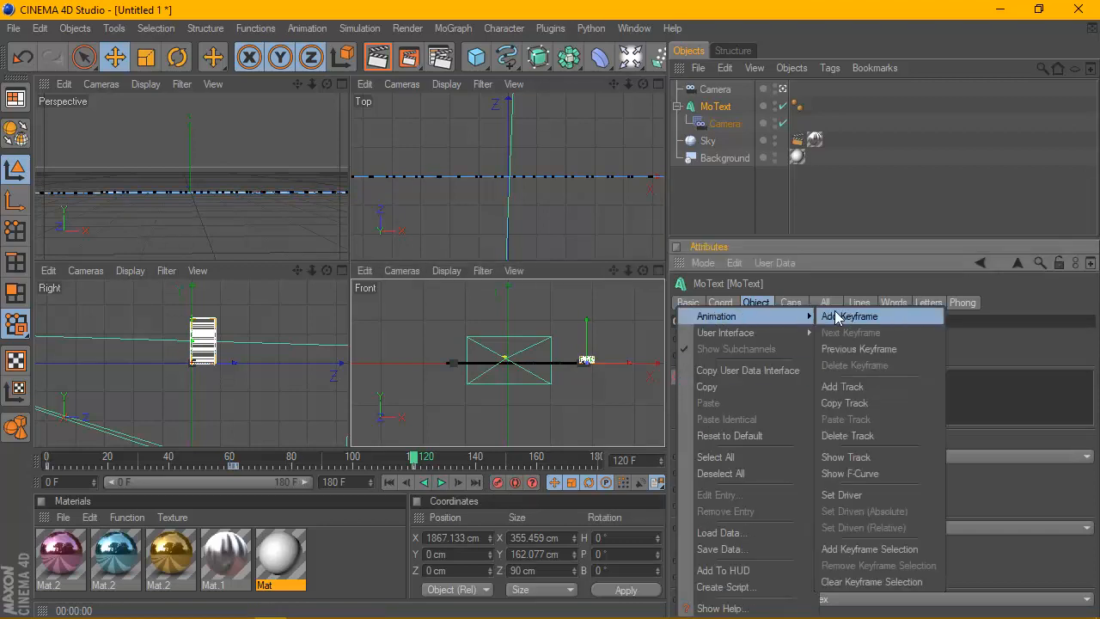
click(829, 316)
Maximize the Perspective view, play the animation from the start with nothing selected and scrub through it to check both words.
click(342, 84)
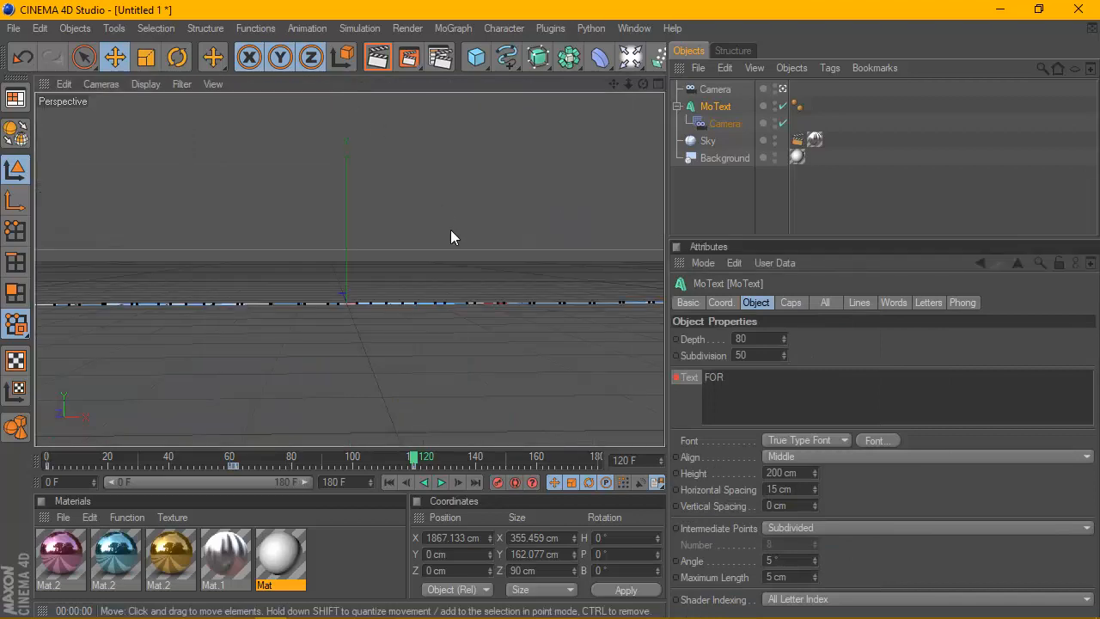
click(390, 482)
click(442, 483)
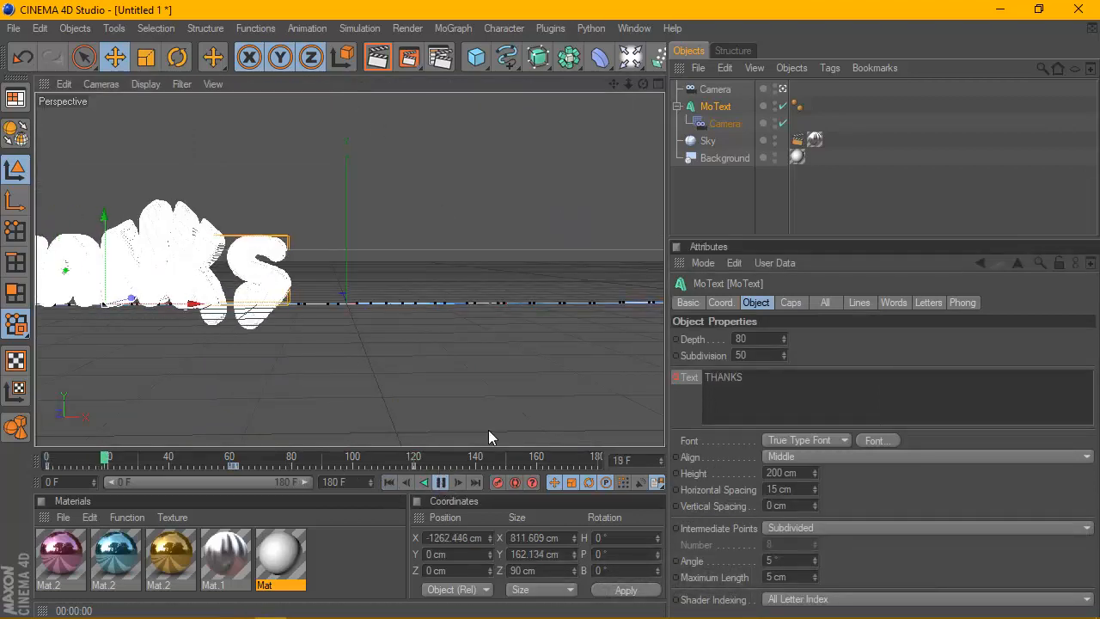
click(680, 220)
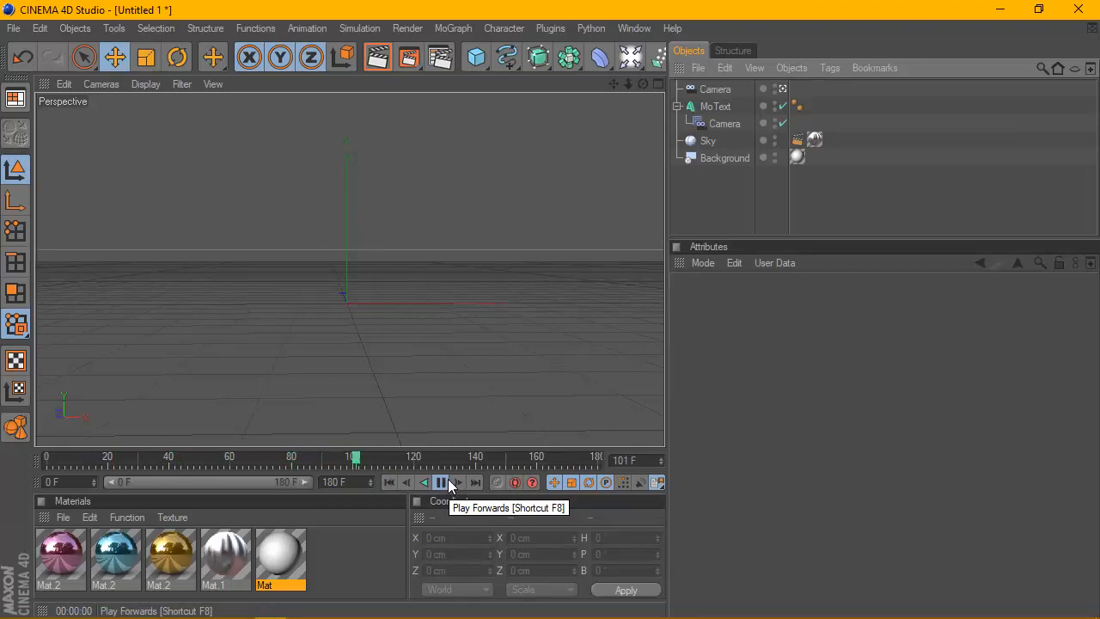
click(443, 483)
drag(392, 460, 221, 461)
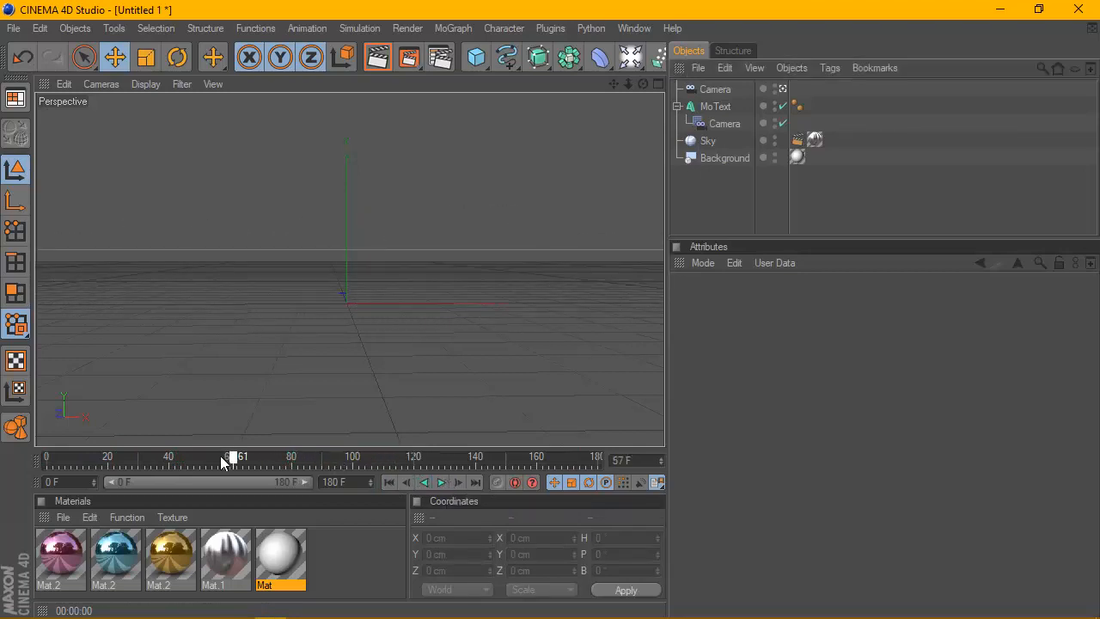
drag(37, 458, 371, 458)
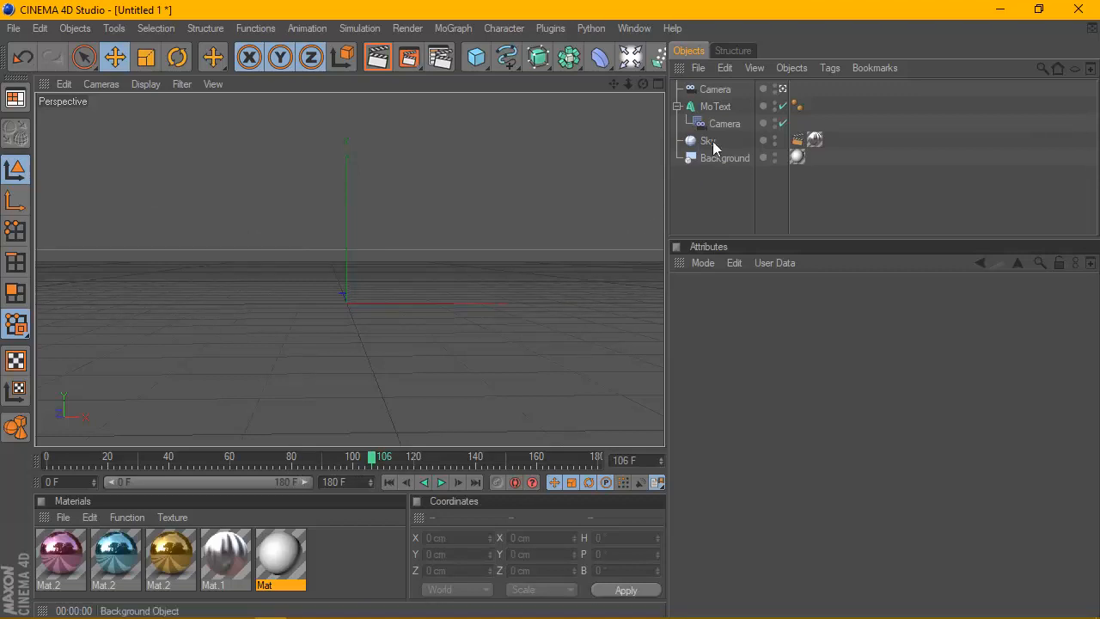
Clear the MoText's text at frame 121 and add a keyframe for the empty text.
click(704, 107)
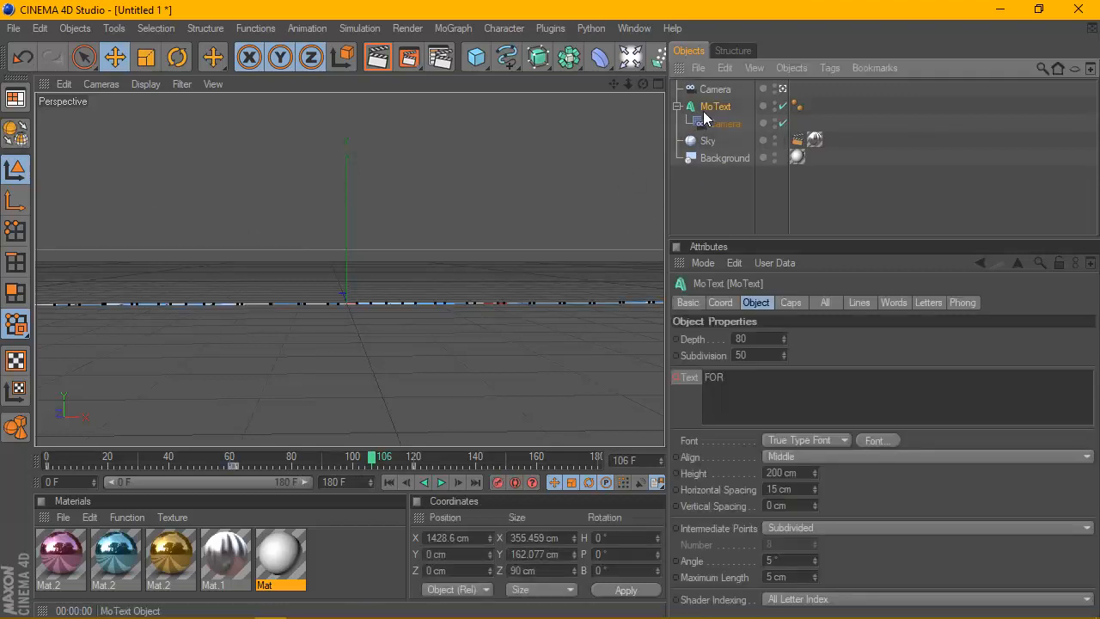
drag(375, 460, 414, 477)
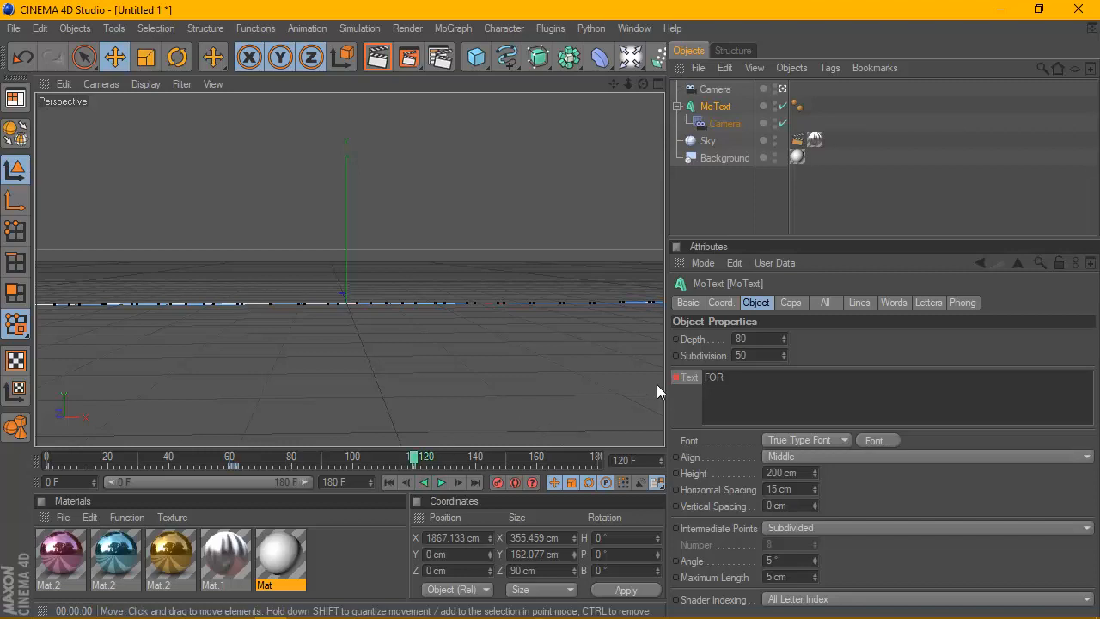
click(459, 483)
drag(766, 393, 673, 376)
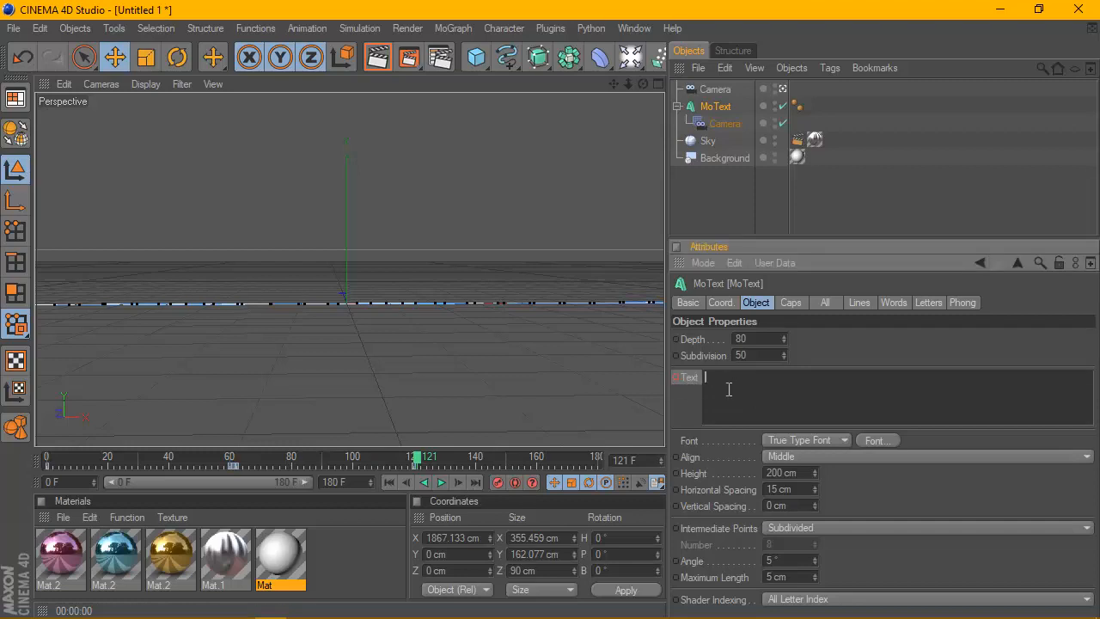
right_click(674, 376)
mouse_move(741, 317)
click(847, 316)
With all four views shown, move the MoText along X to about -1300 cm at frame 121 and keyframe its position.
click(657, 83)
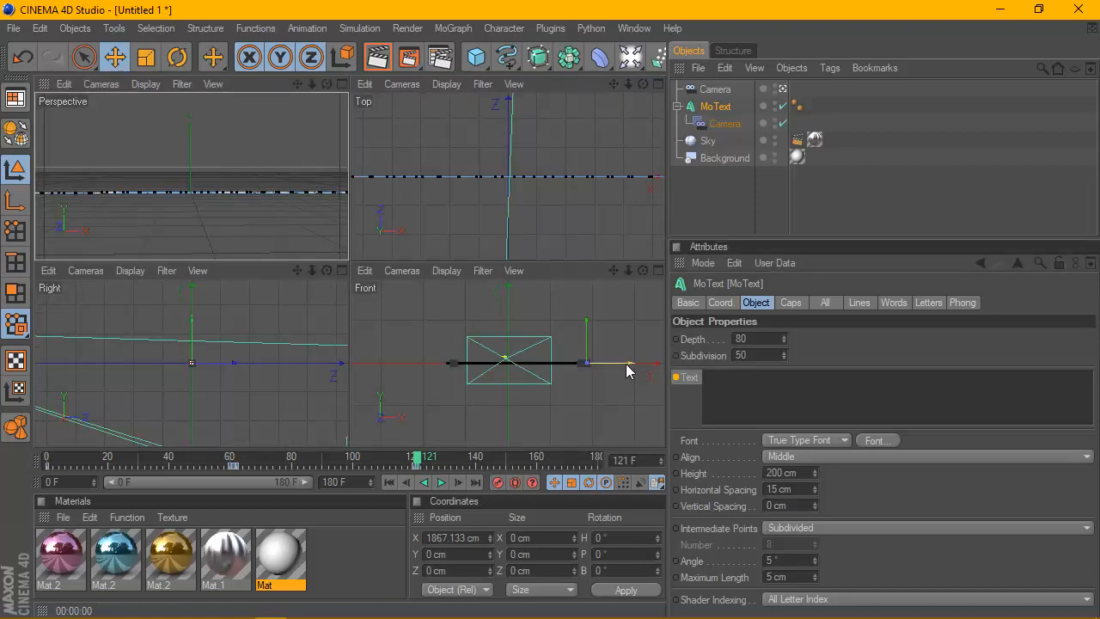
drag(625, 363, 494, 363)
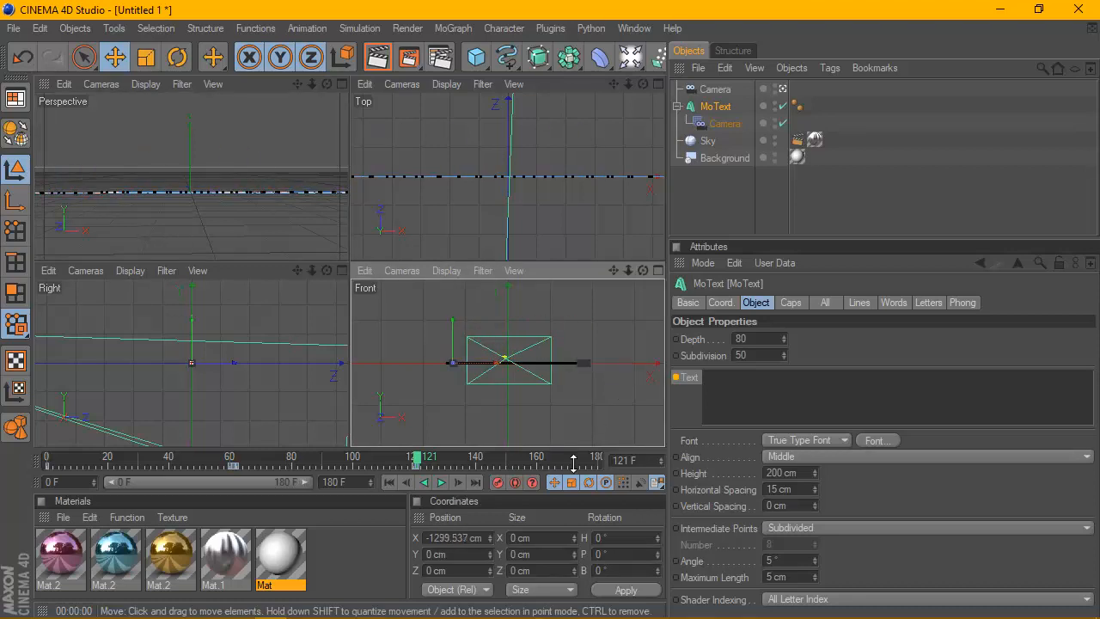
click(500, 489)
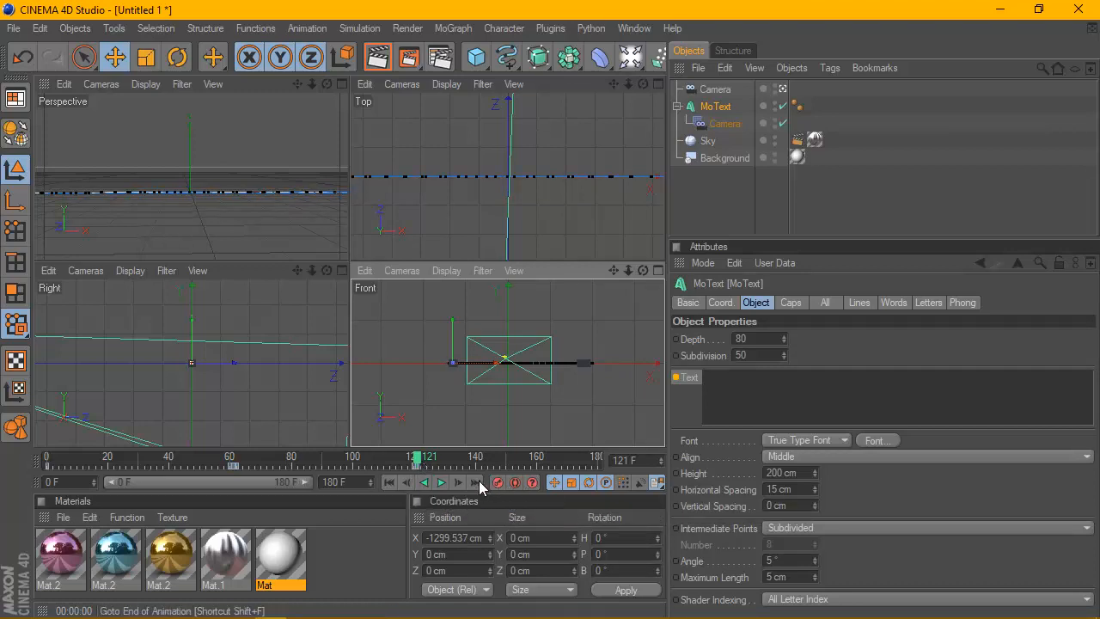
At frame 122, set the MoText's text to WATCHING and add a keyframe for it.
click(478, 482)
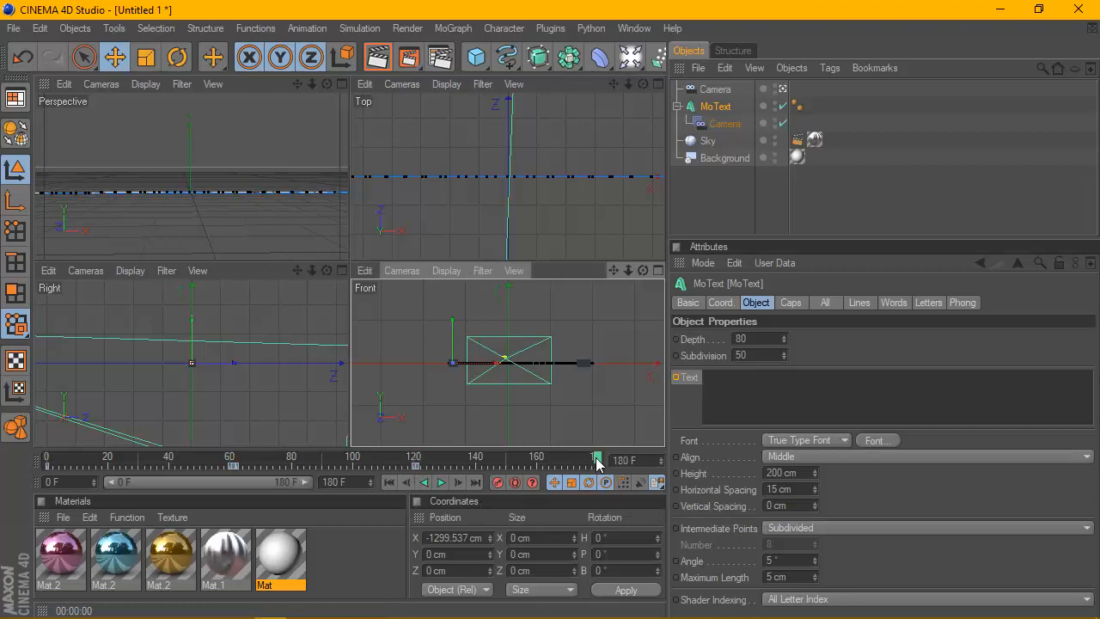
drag(597, 458, 431, 459)
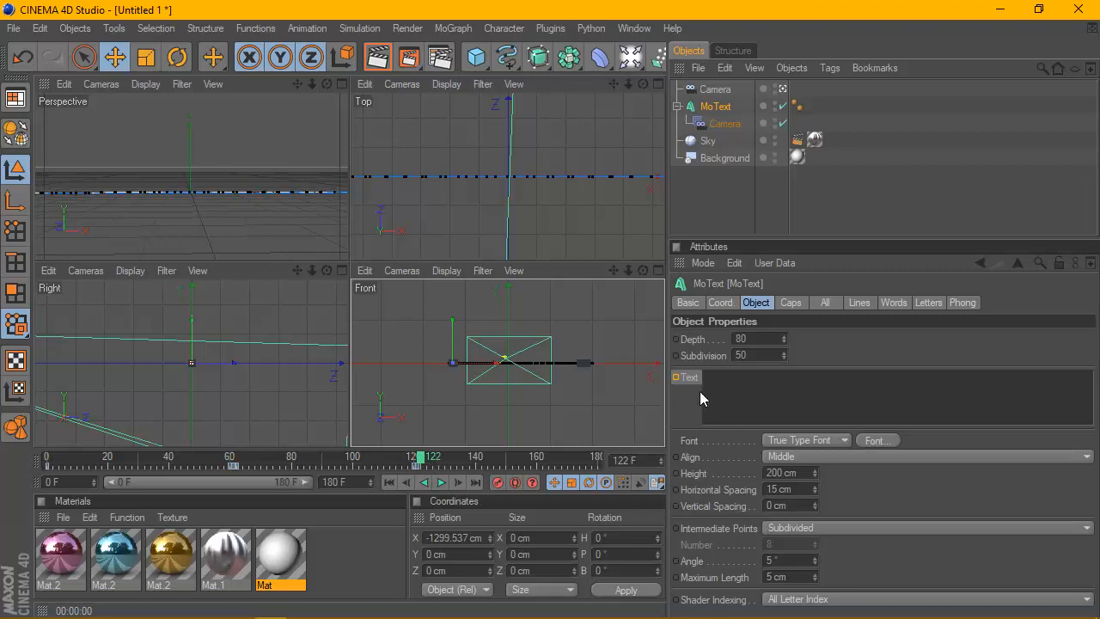
click(727, 393)
text(WATCHING)
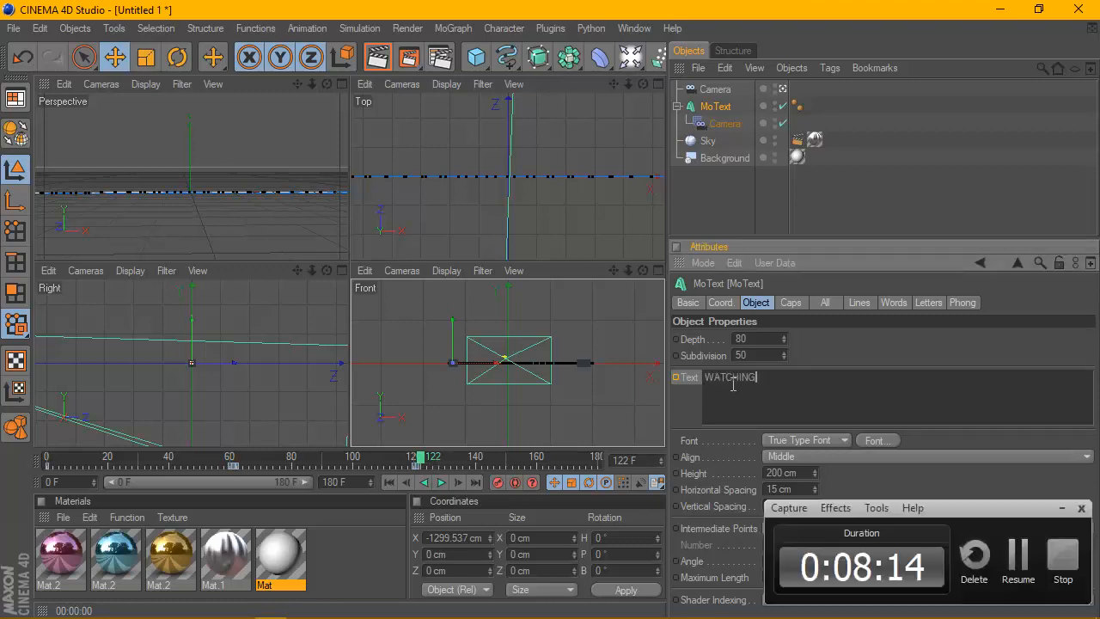
right_click(680, 383)
mouse_move(719, 314)
click(846, 315)
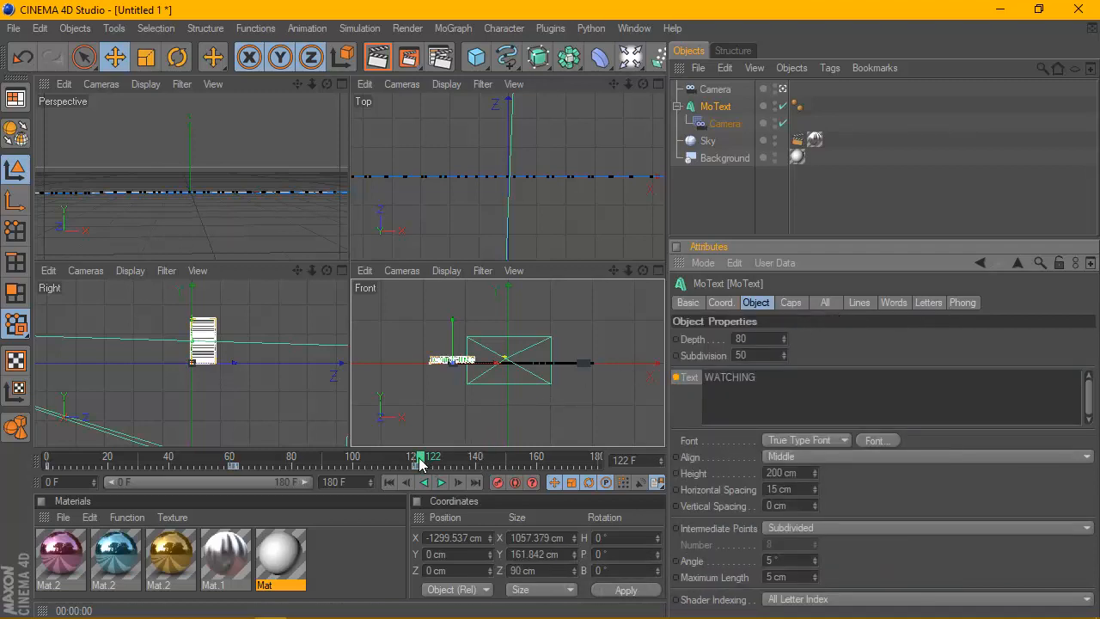
At frame 180, move the MoText along X to about 1887 cm and keyframe both its position and the WATCHING text.
drag(420, 465, 604, 465)
drag(481, 376, 618, 376)
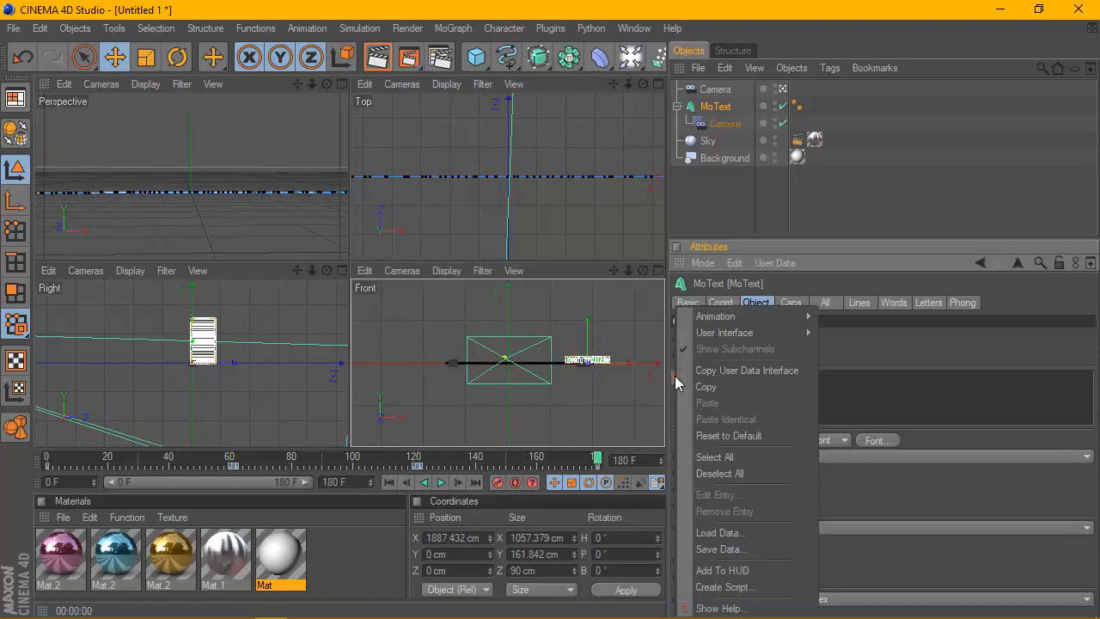
right_click(681, 311)
mouse_move(780, 315)
click(831, 317)
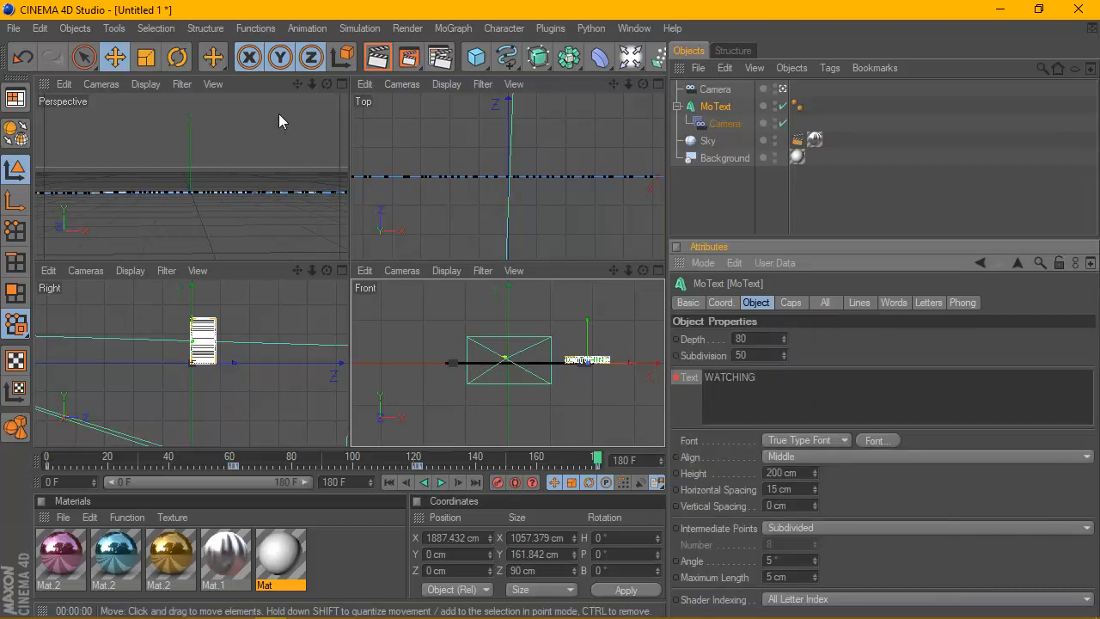
Maximize the Perspective view, deselect everything and play the animation from the start to check all three words.
click(343, 84)
click(692, 196)
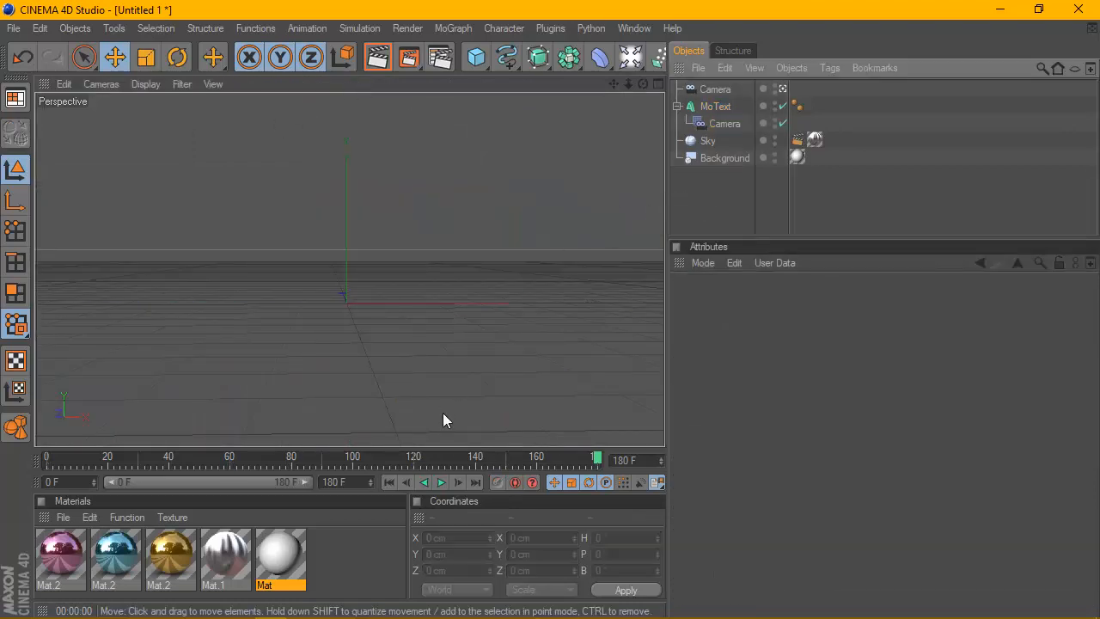
click(389, 482)
click(441, 482)
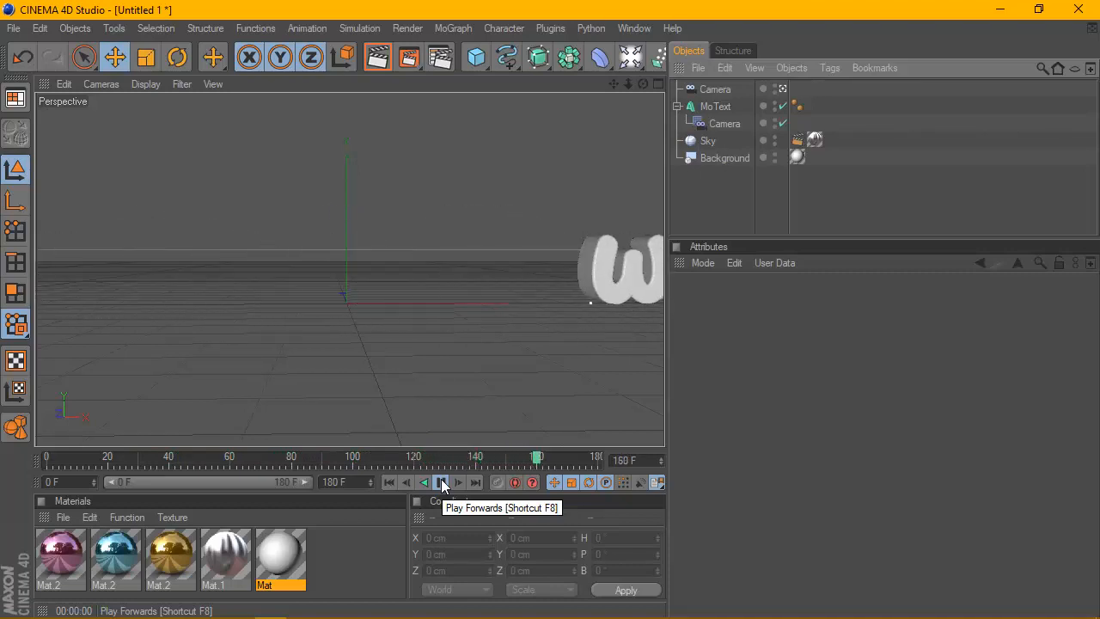
click(443, 484)
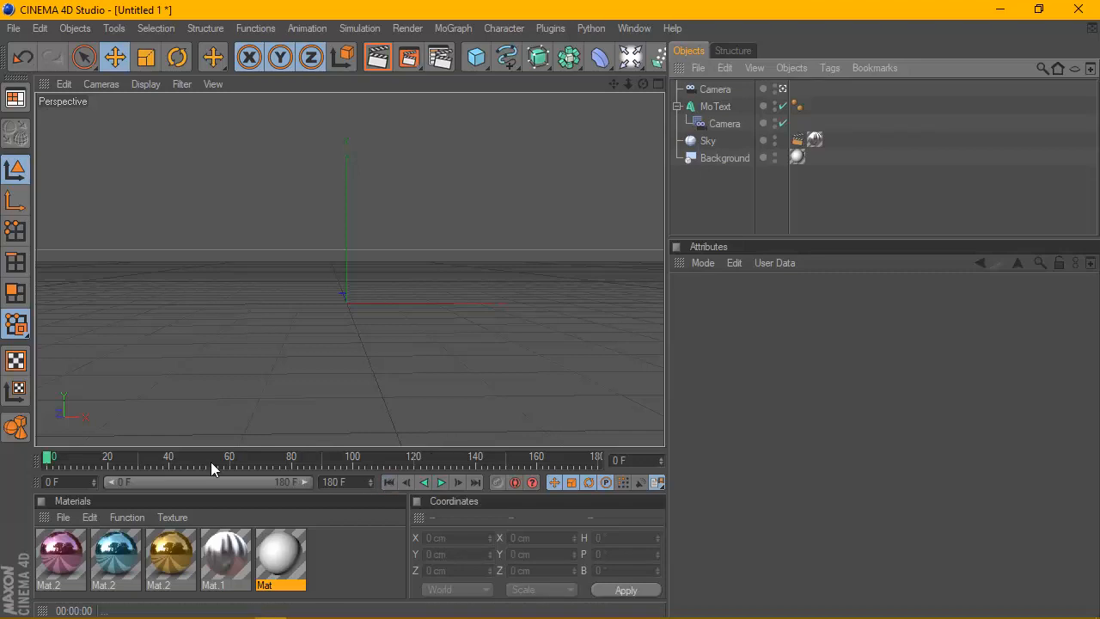
drag(69, 558, 730, 107)
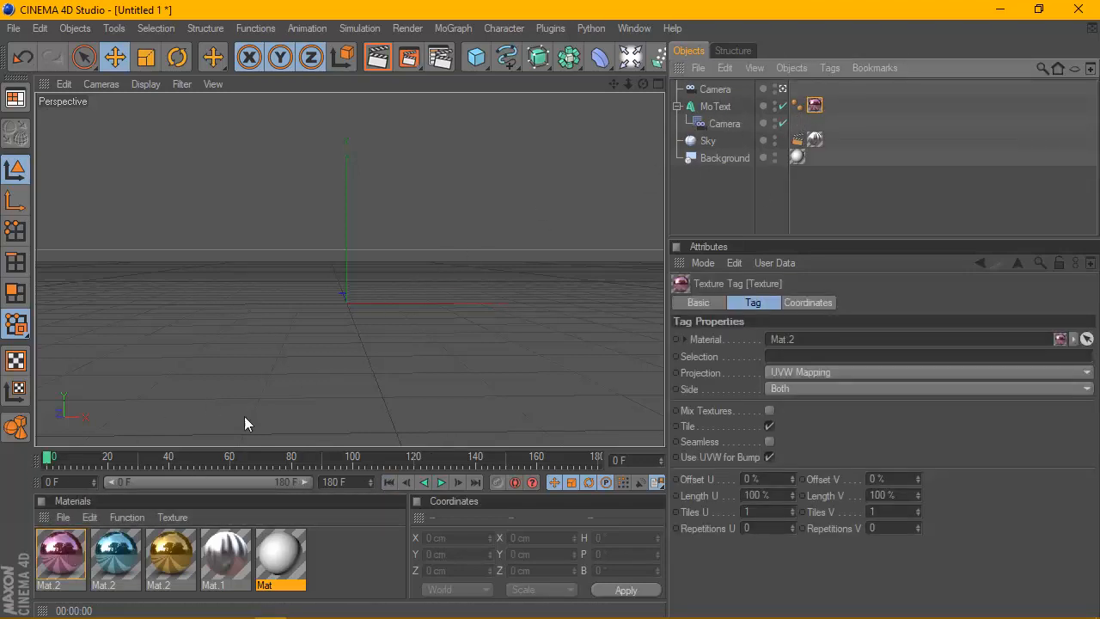
click(683, 339)
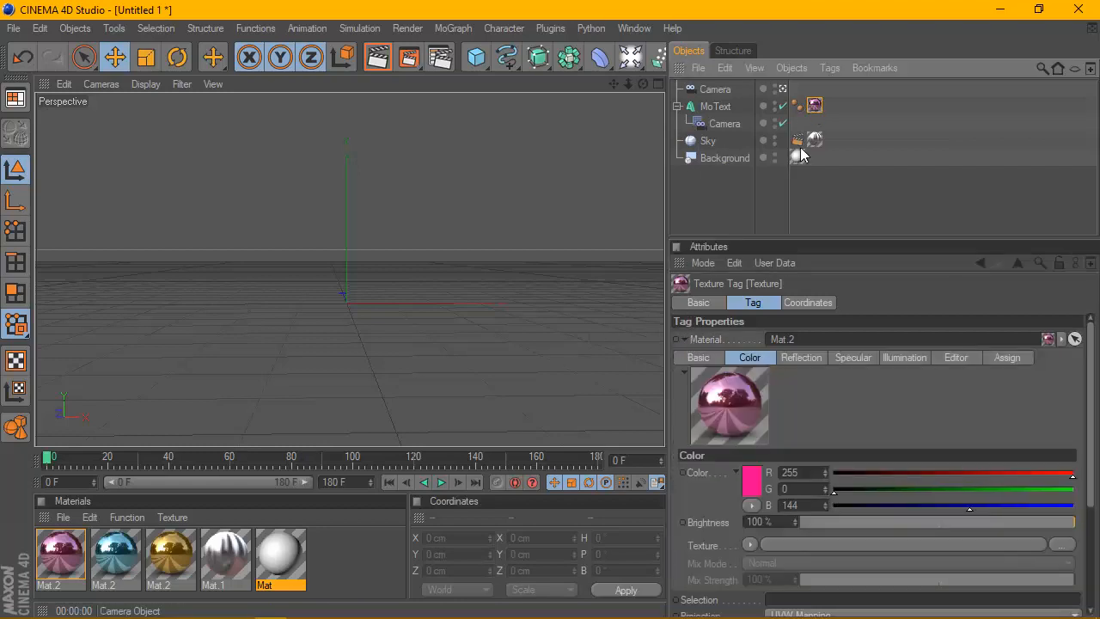
click(699, 209)
double_click(810, 106)
click(815, 106)
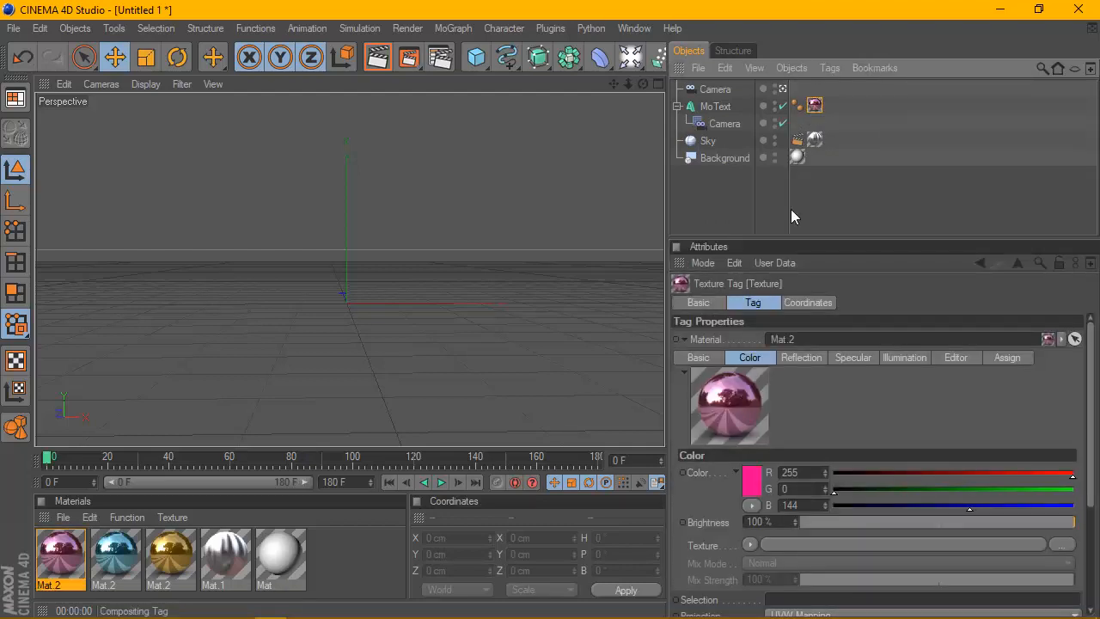
click(792, 303)
click(711, 303)
click(764, 206)
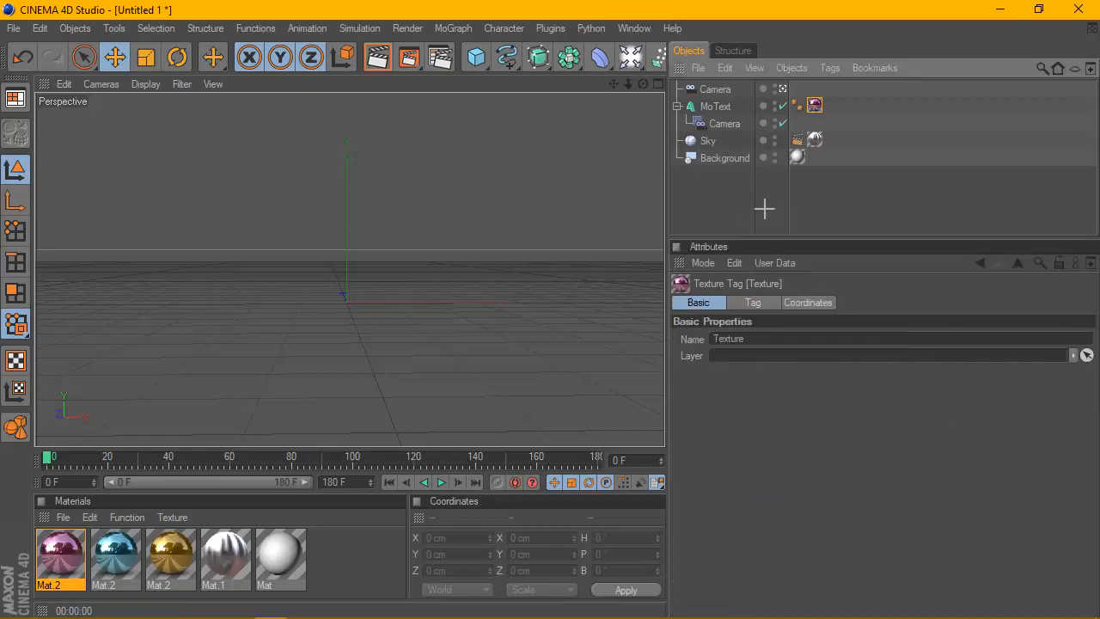
click(815, 106)
double_click(815, 106)
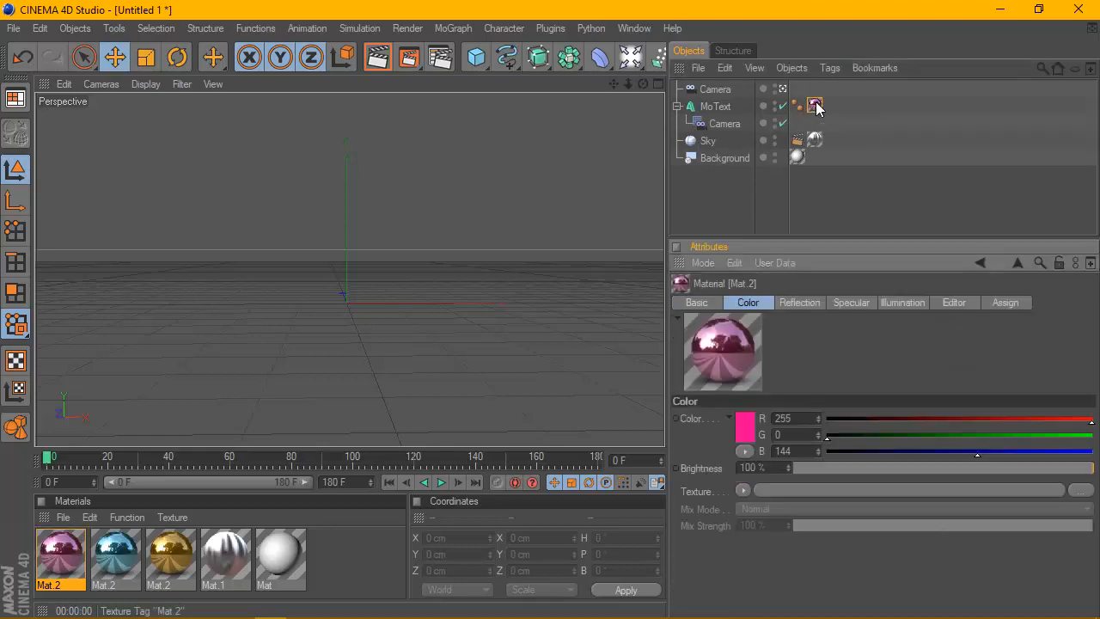
click(709, 306)
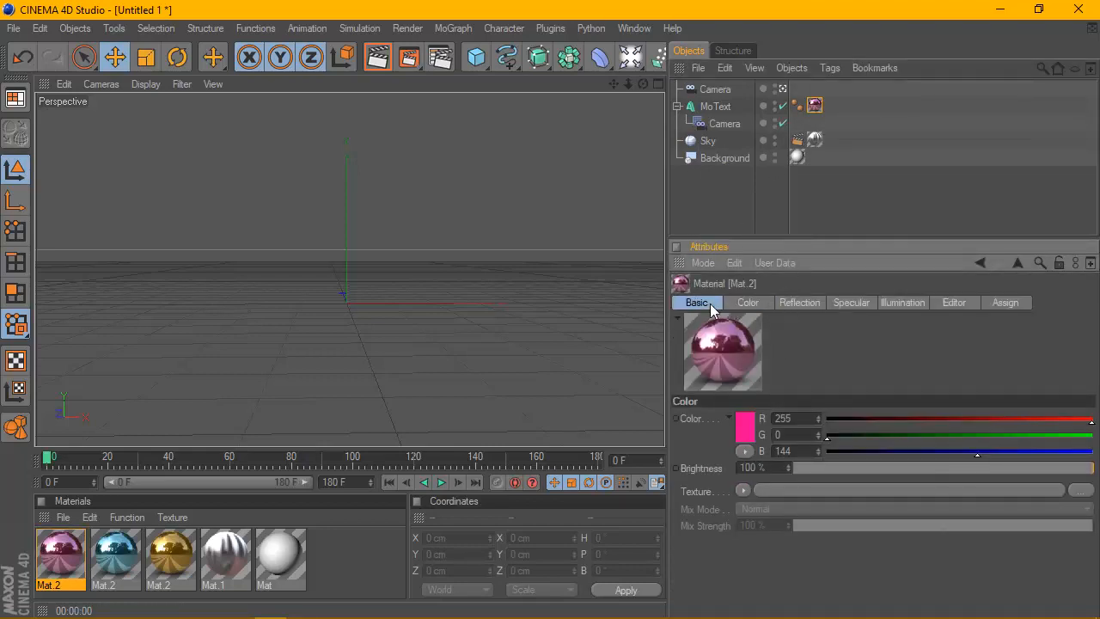
click(742, 303)
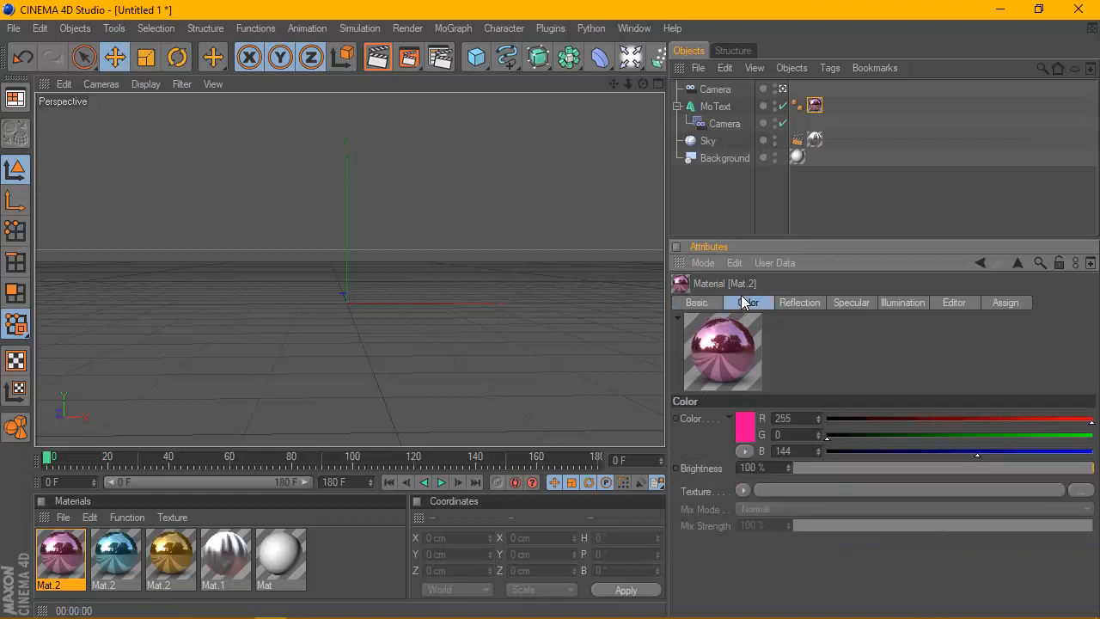
key(ctrl+z)
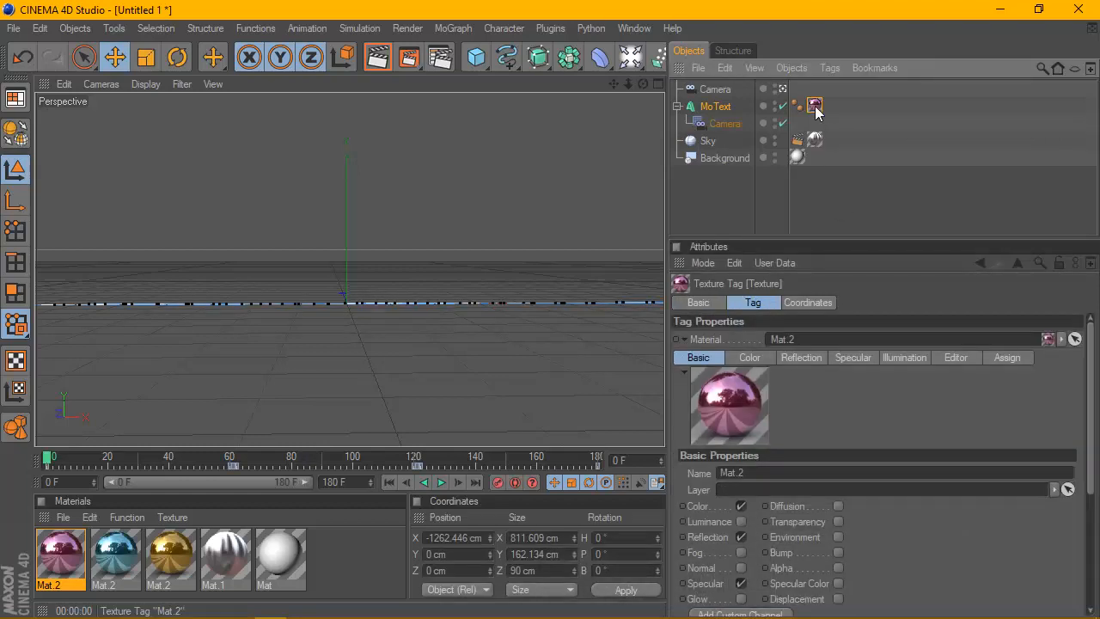
key(Delete)
click(768, 201)
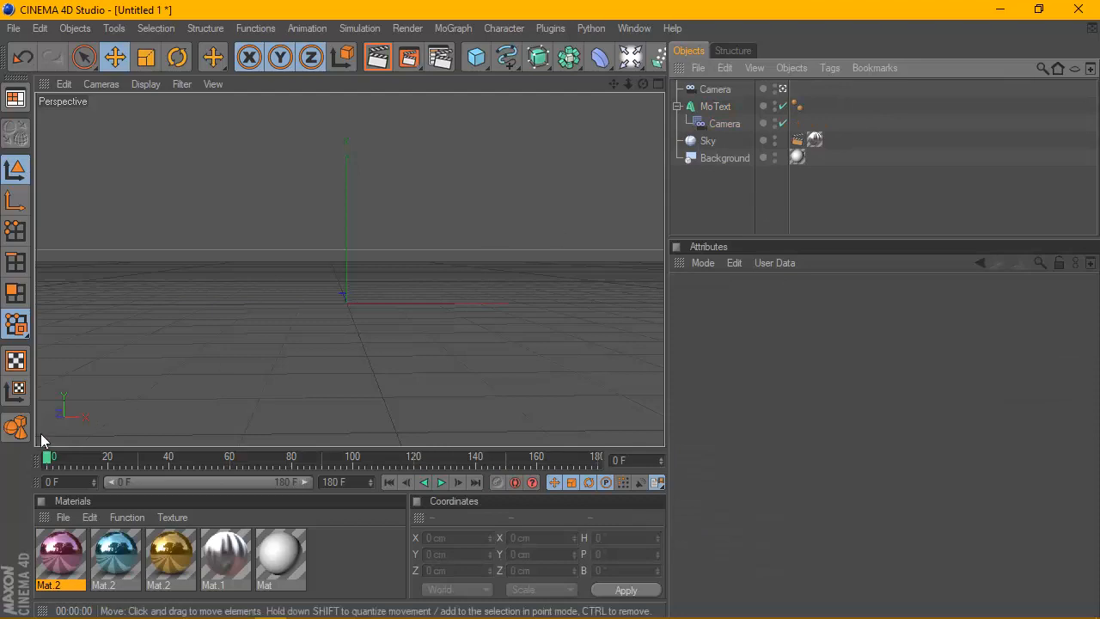
Apply the pink Mat.2 material to the MoText and keyframe the texture tag's Material at frame 0.
drag(67, 554, 716, 107)
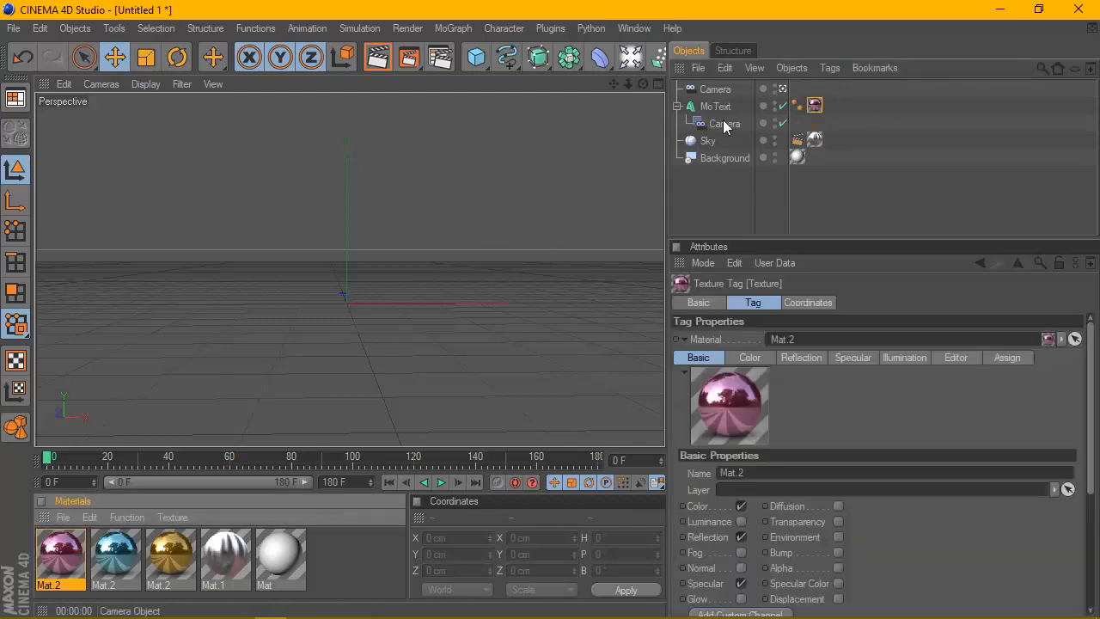
click(815, 106)
double_click(814, 108)
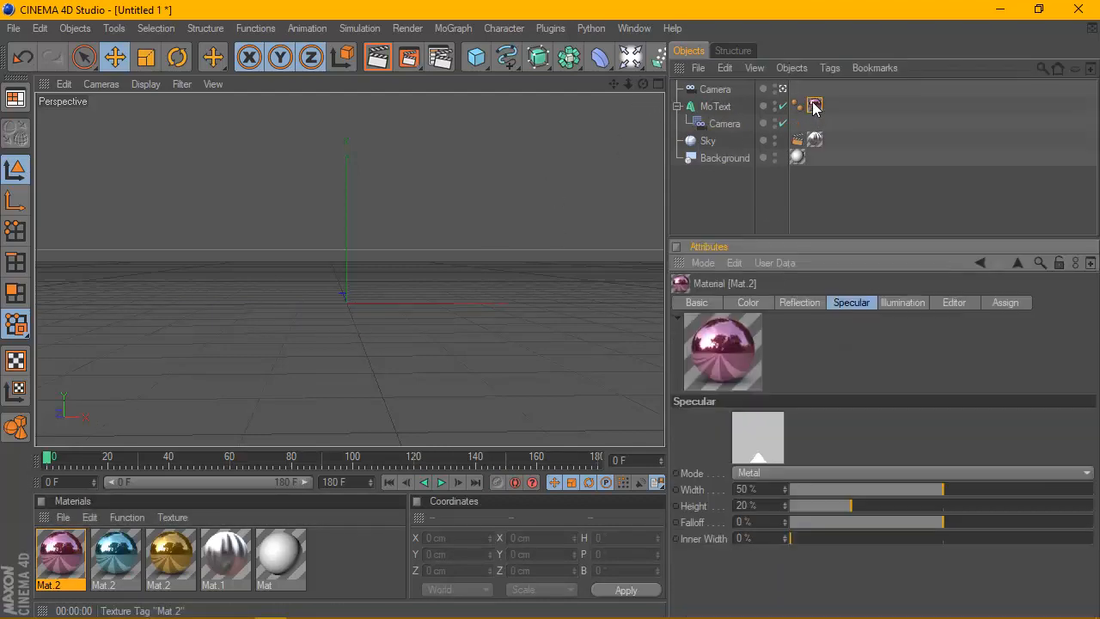
click(815, 107)
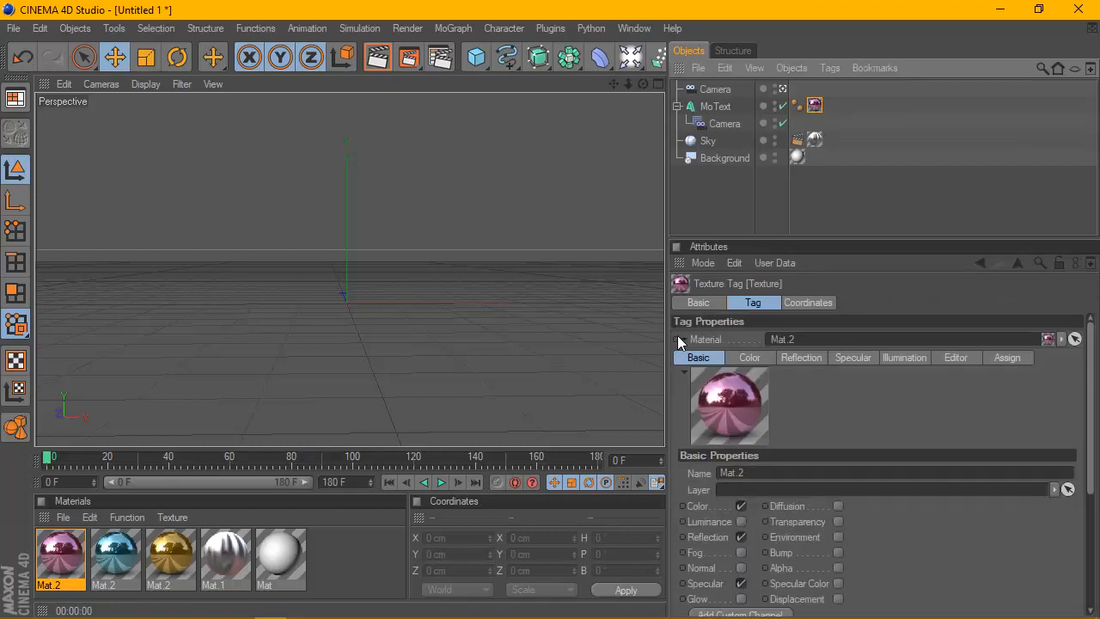
right_click(677, 338)
mouse_move(763, 332)
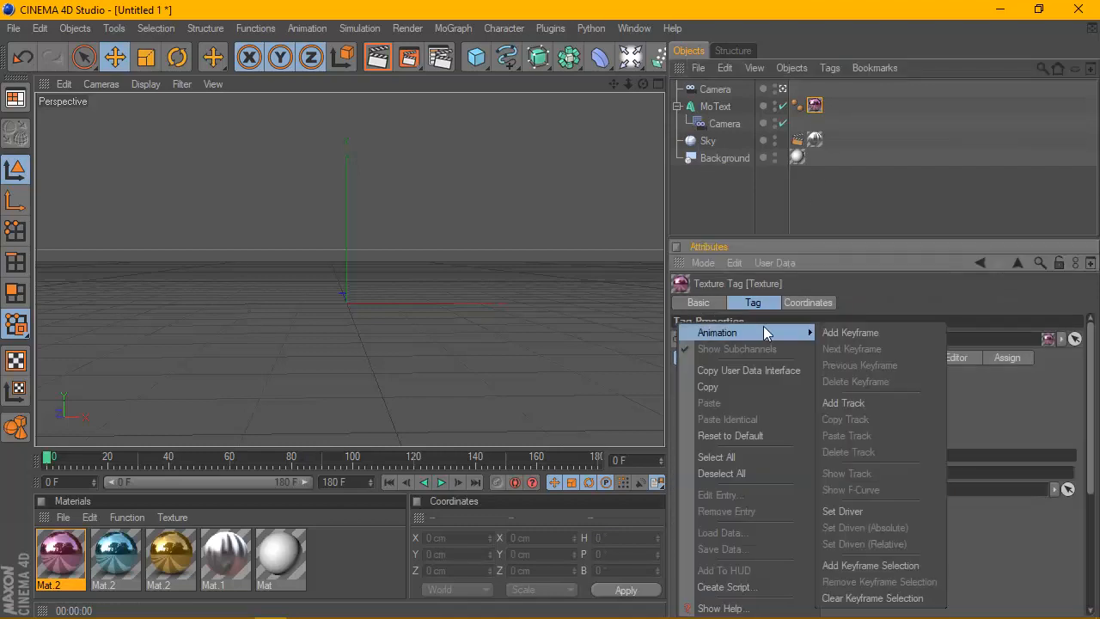
click(851, 333)
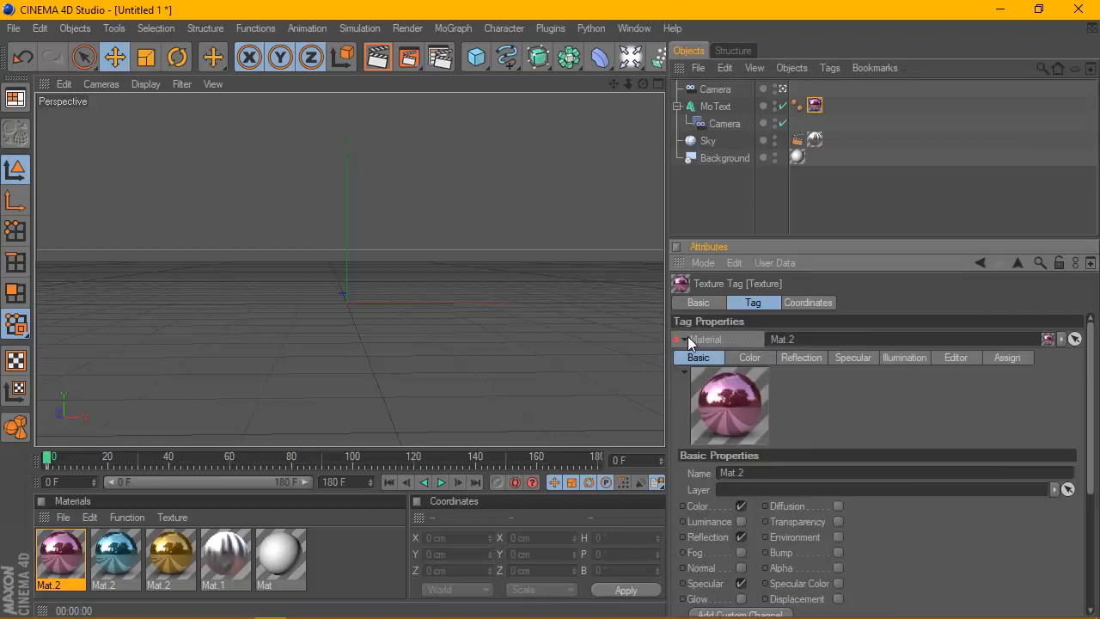
At frame 60, add another keyframe for the pink material on the MoText's texture tag.
drag(47, 463, 209, 458)
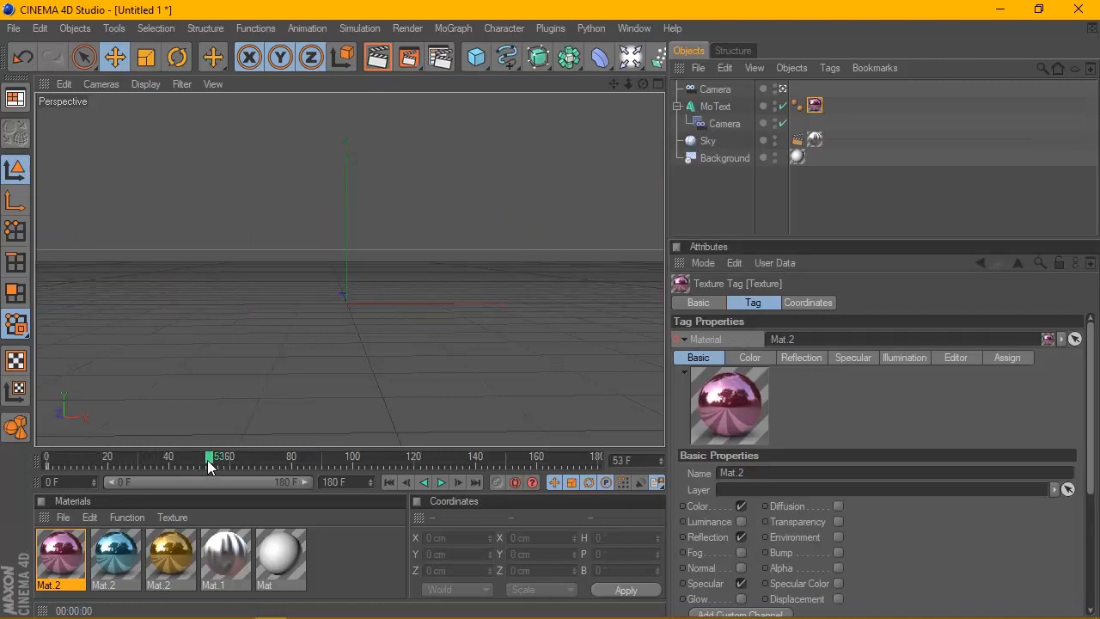
mouse_move(228, 461)
mouse_down()
mouse_move(253, 465)
mouse_move(229, 460)
mouse_up()
click(714, 107)
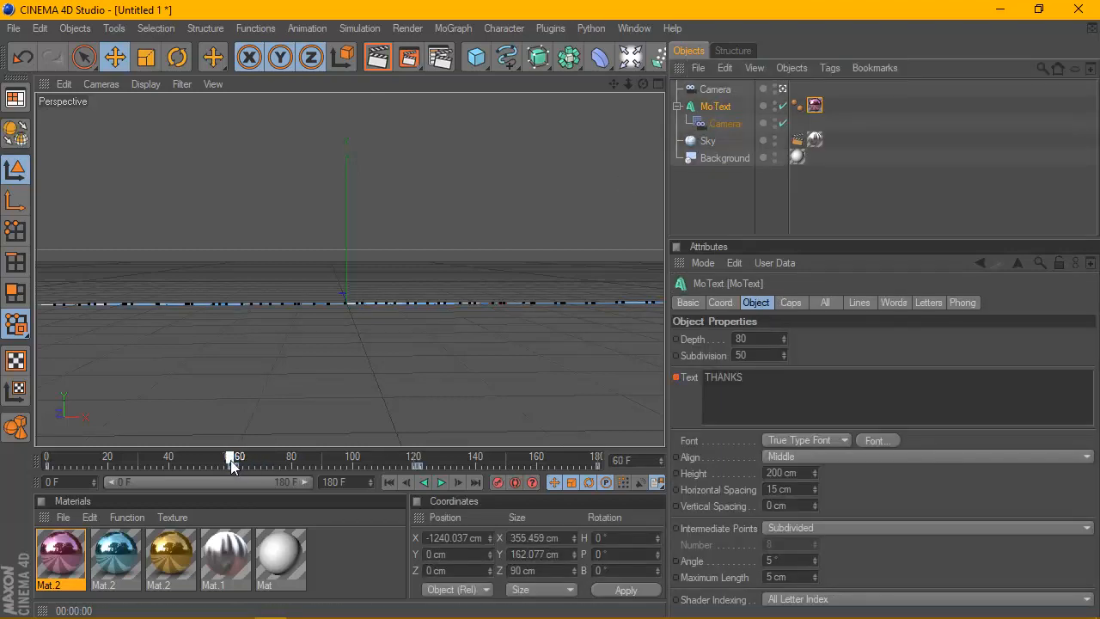
click(814, 105)
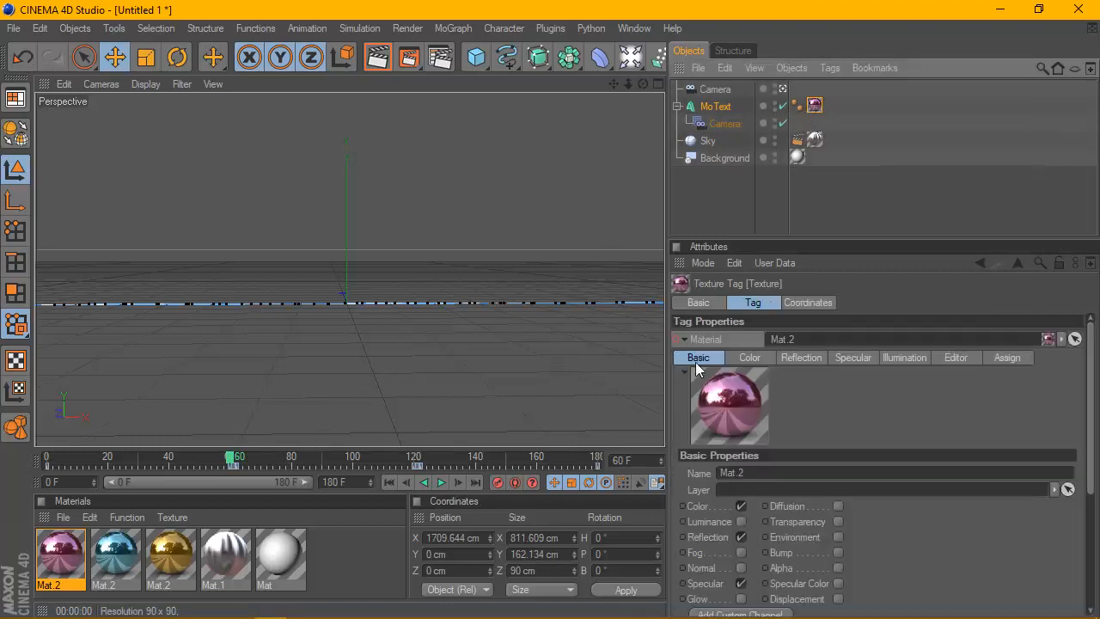
right_click(678, 338)
mouse_move(698, 334)
click(833, 336)
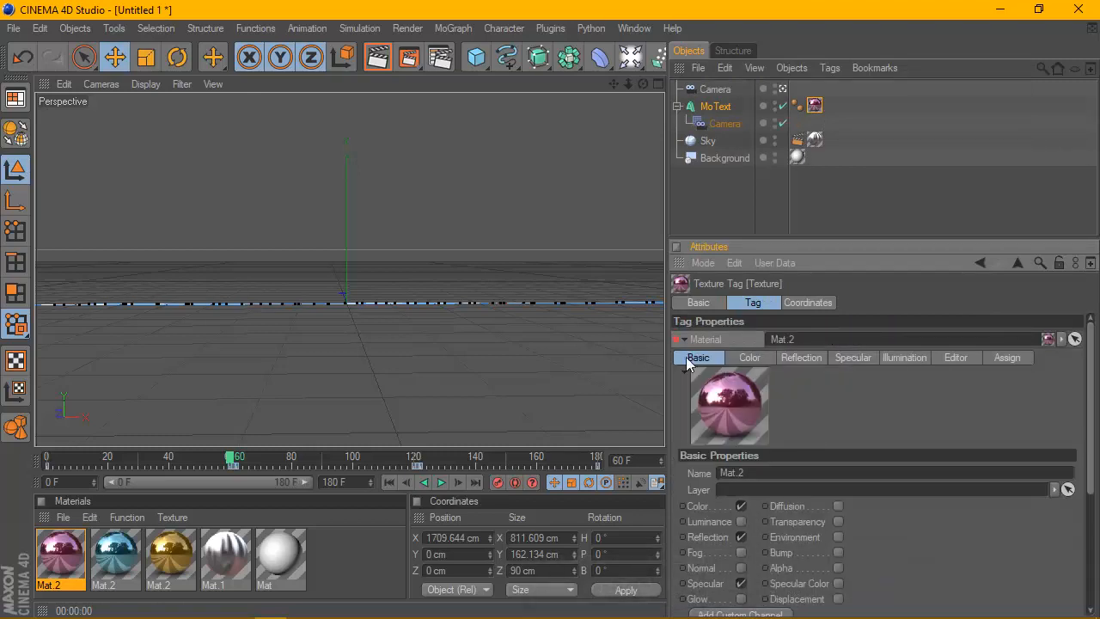
At frame 61, swap the MoText's texture tag to the blue Mat.2 material and keyframe its Material.
click(459, 485)
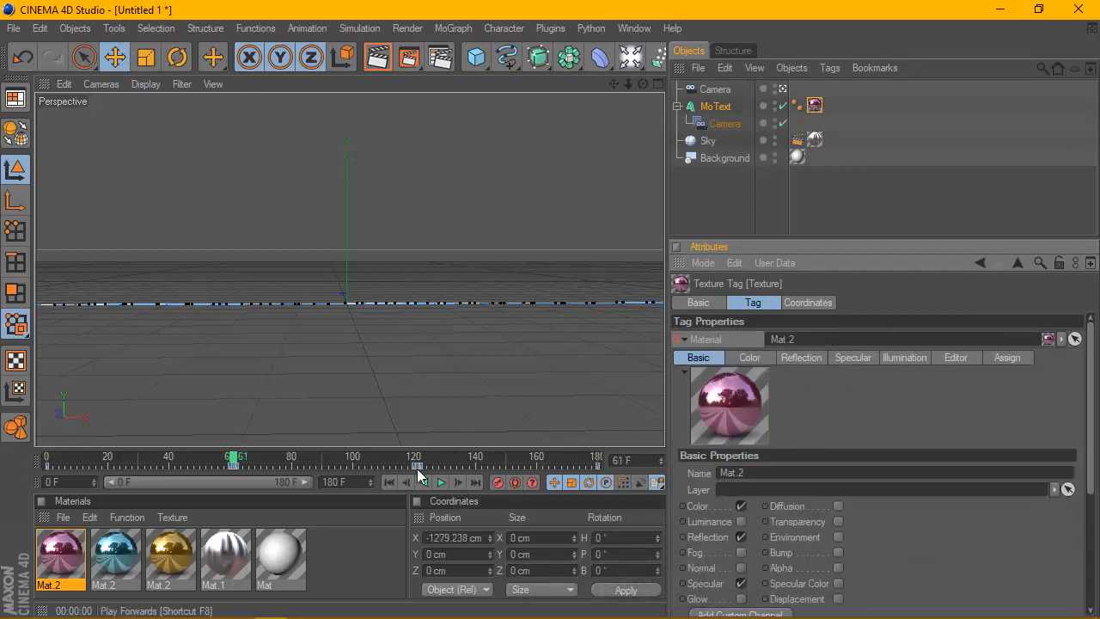
drag(160, 550, 312, 419)
drag(792, 120, 816, 105)
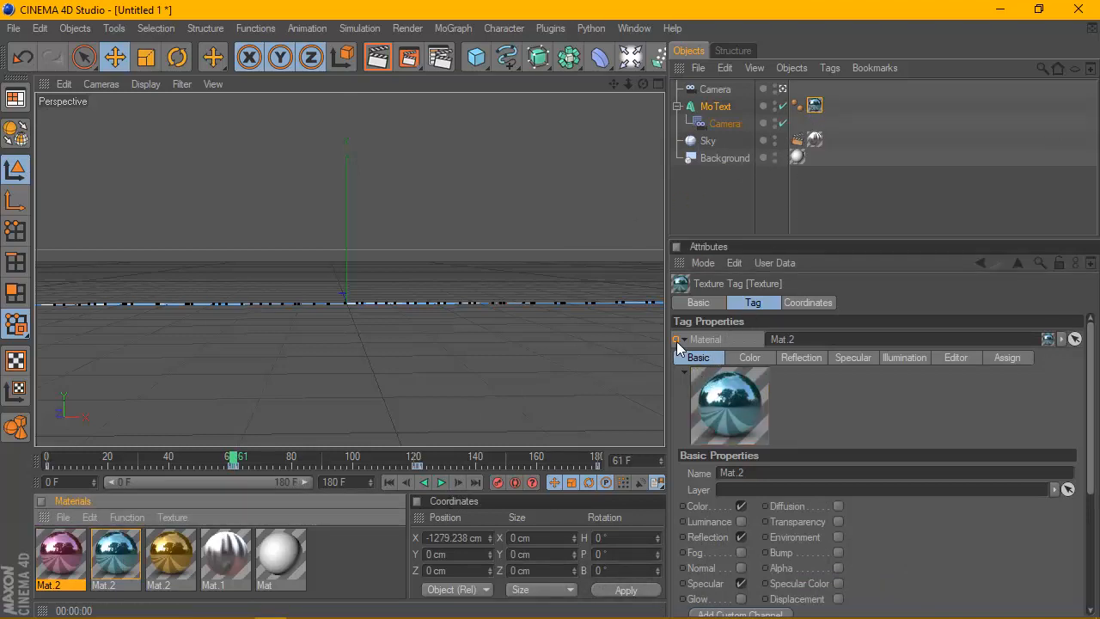
right_click(688, 337)
mouse_move(773, 333)
click(827, 335)
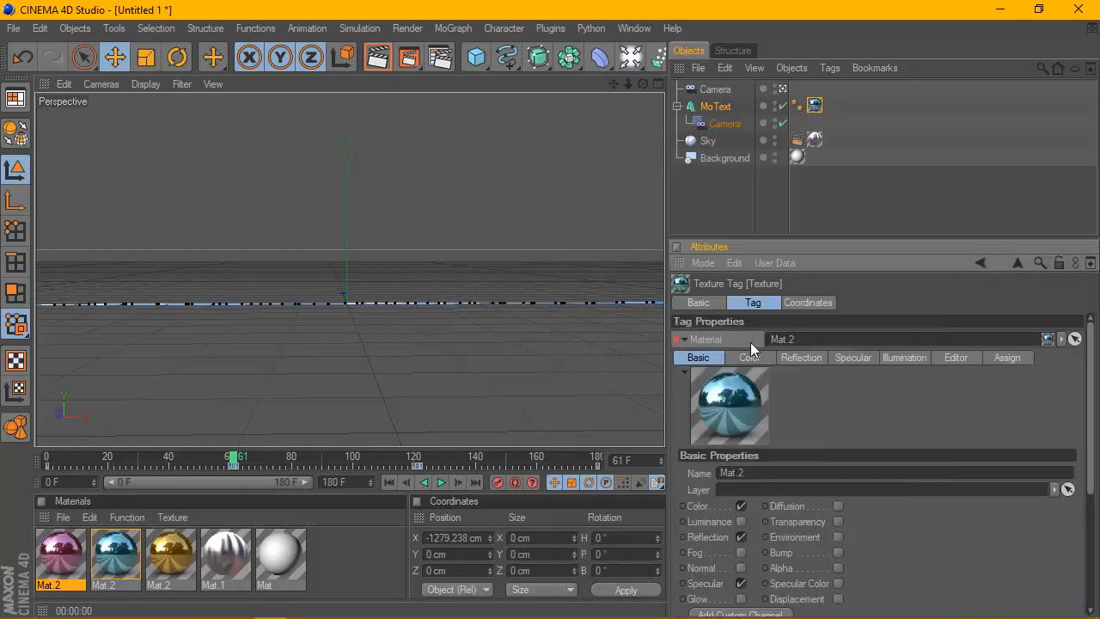
At frame 120, add another Material keyframe for the blue material on the MoText's texture tag.
drag(233, 467, 415, 474)
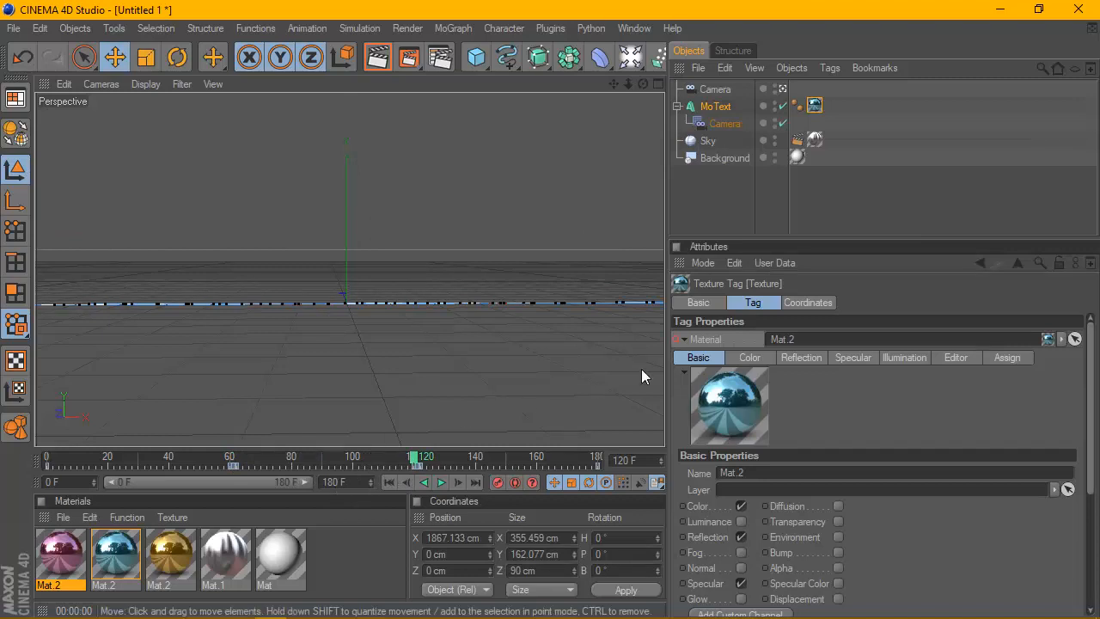
right_click(676, 338)
mouse_move(748, 332)
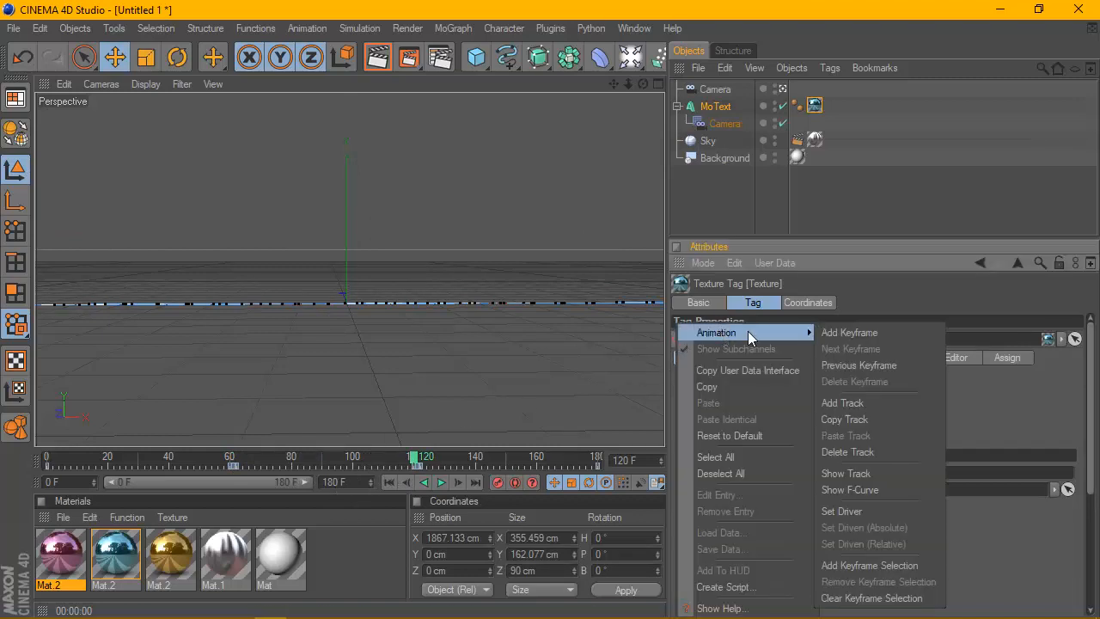
click(838, 332)
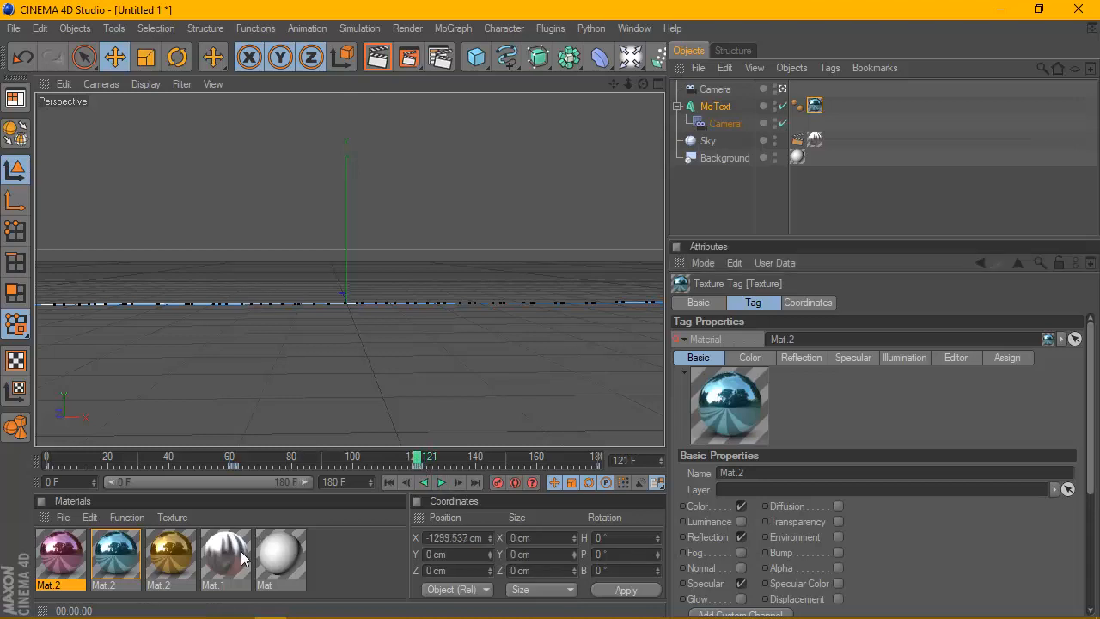
At frame 121, swap the MoText's texture tag to the gold Mat.2 material and keyframe its Material.
drag(188, 548, 815, 106)
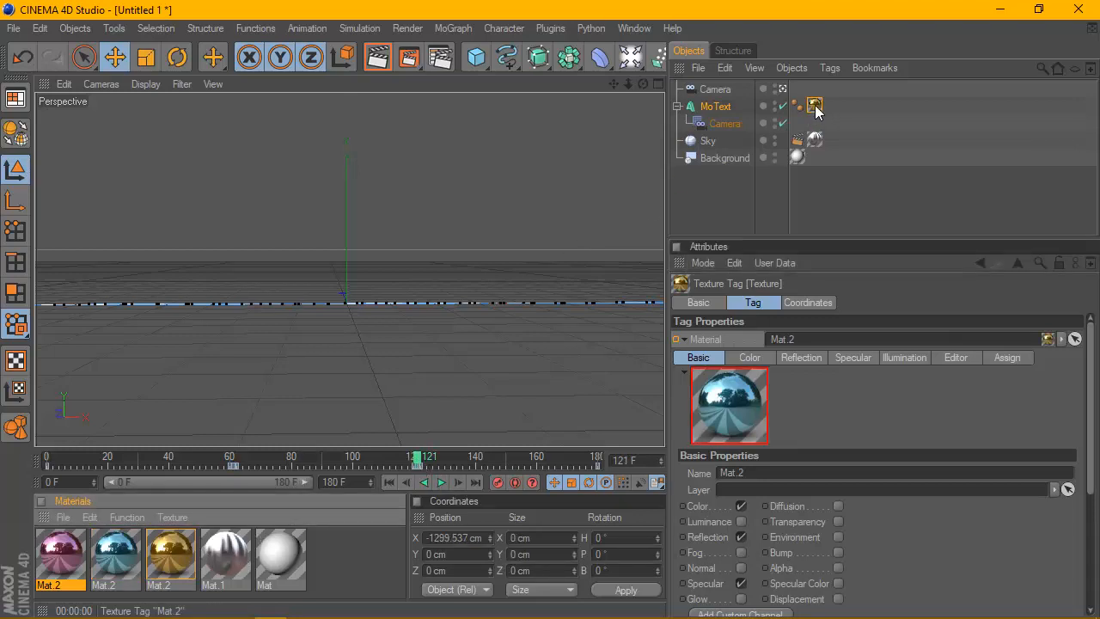
right_click(673, 341)
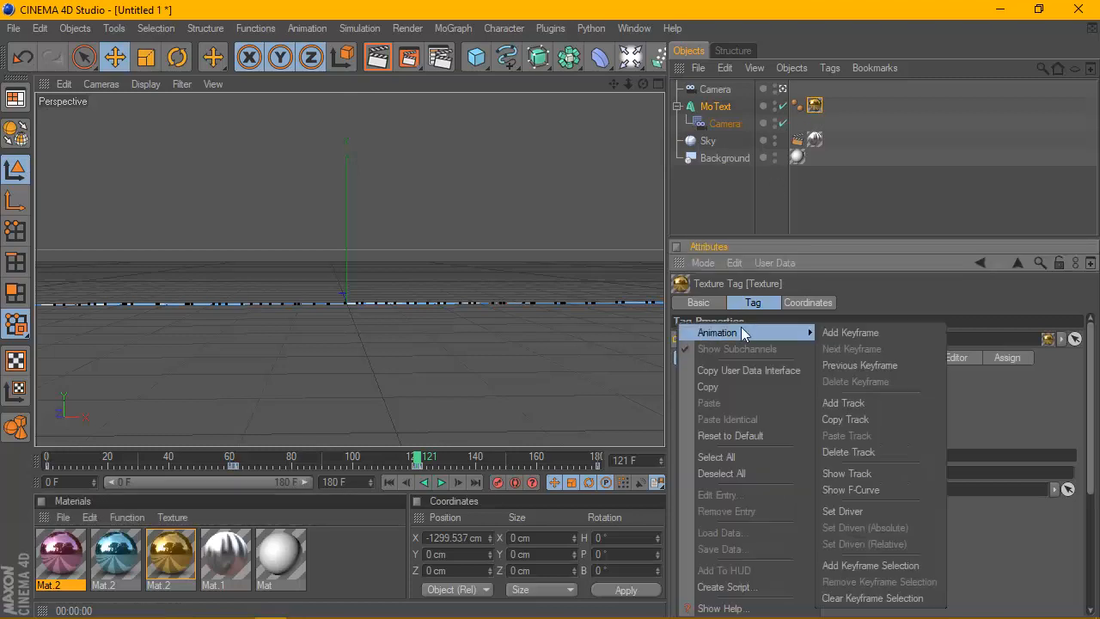
click(851, 330)
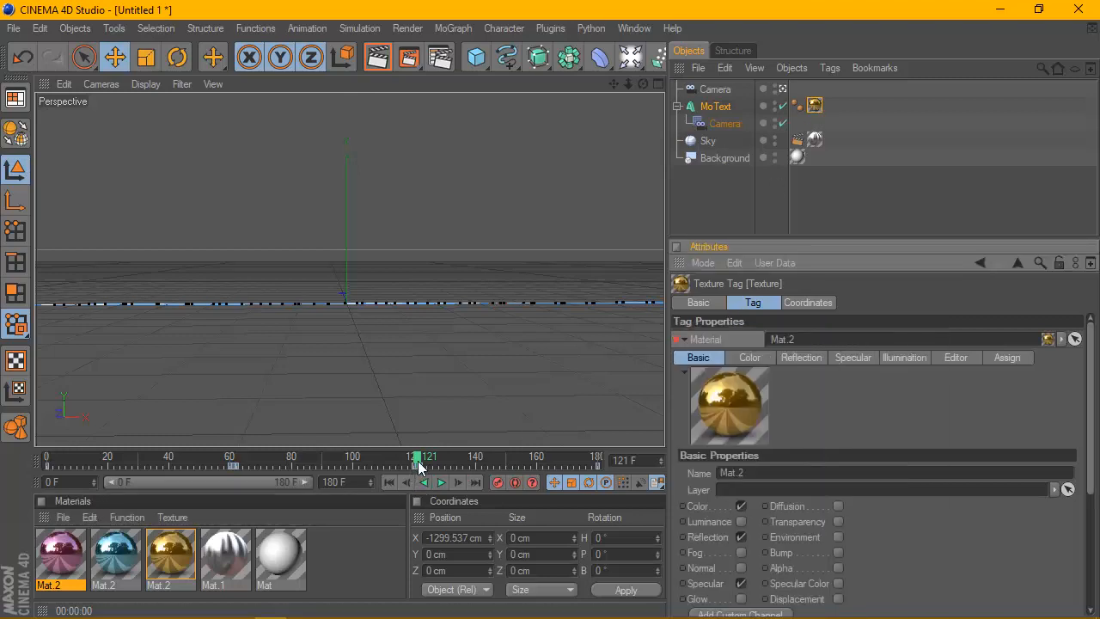
At frame 180, add a closing Material keyframe for the gold material on the MoText's texture tag.
click(599, 457)
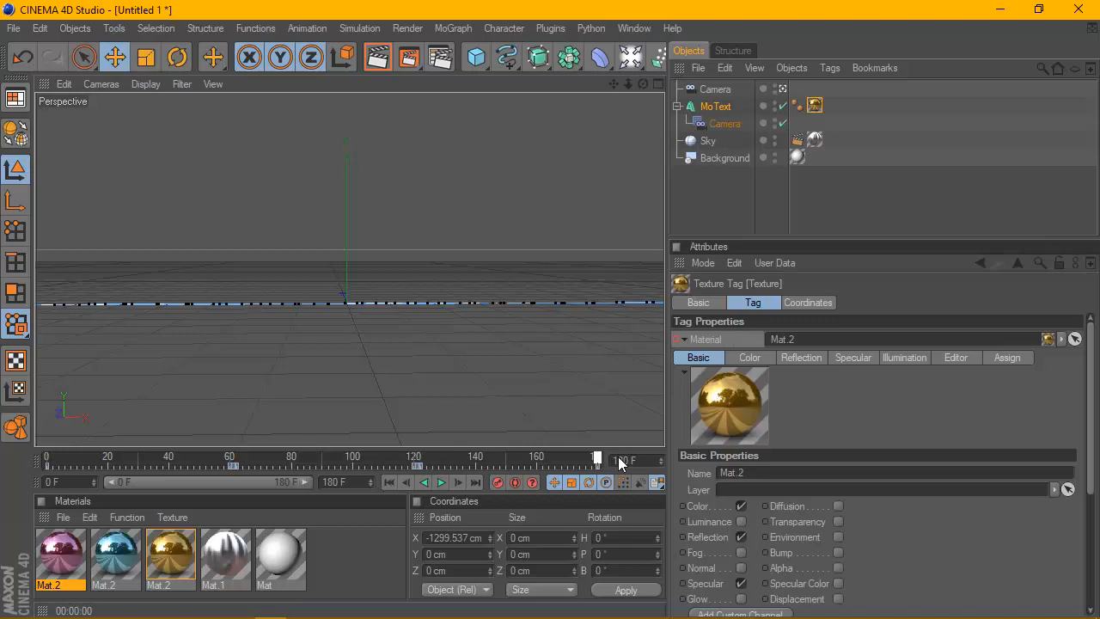
right_click(676, 341)
mouse_move(773, 330)
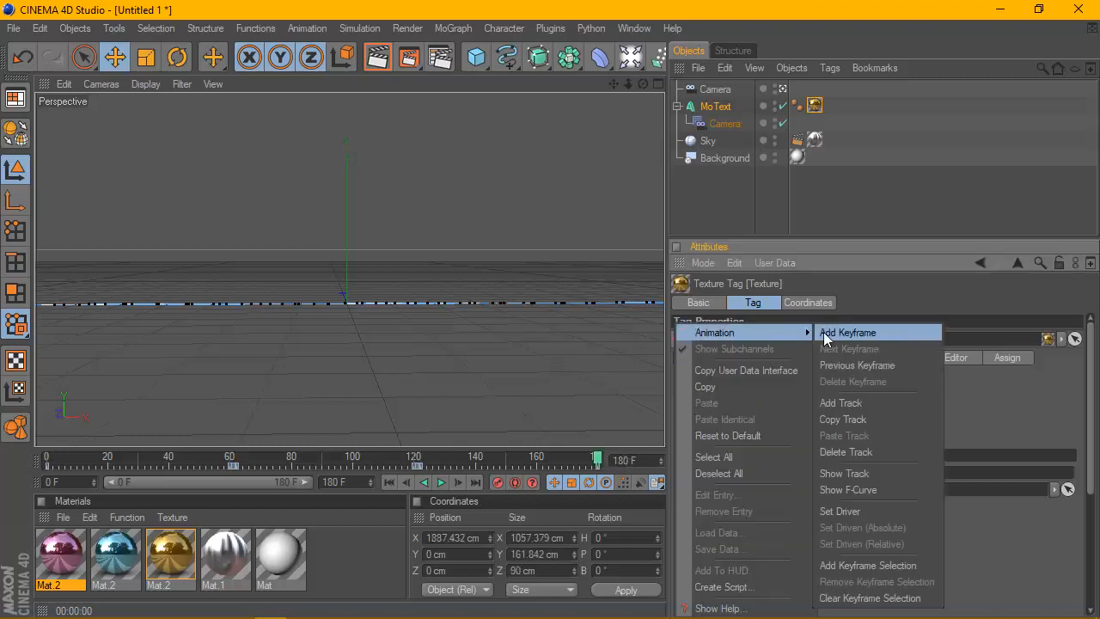
click(851, 330)
Return to frame 0, deselect everything and play the animation through to check each word's material.
click(388, 482)
click(466, 375)
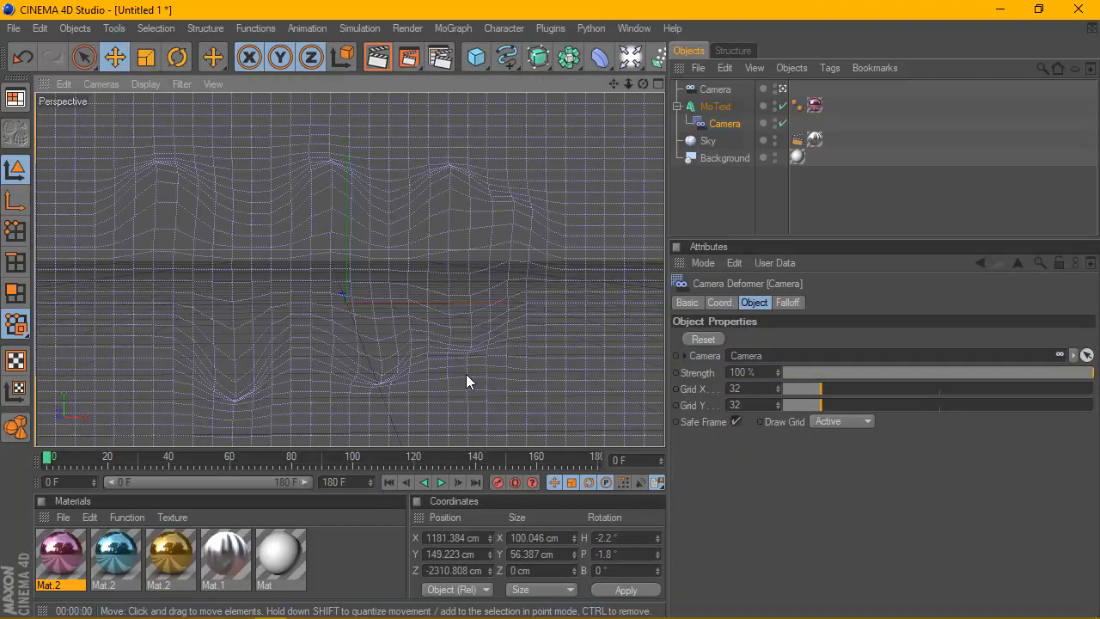
click(753, 231)
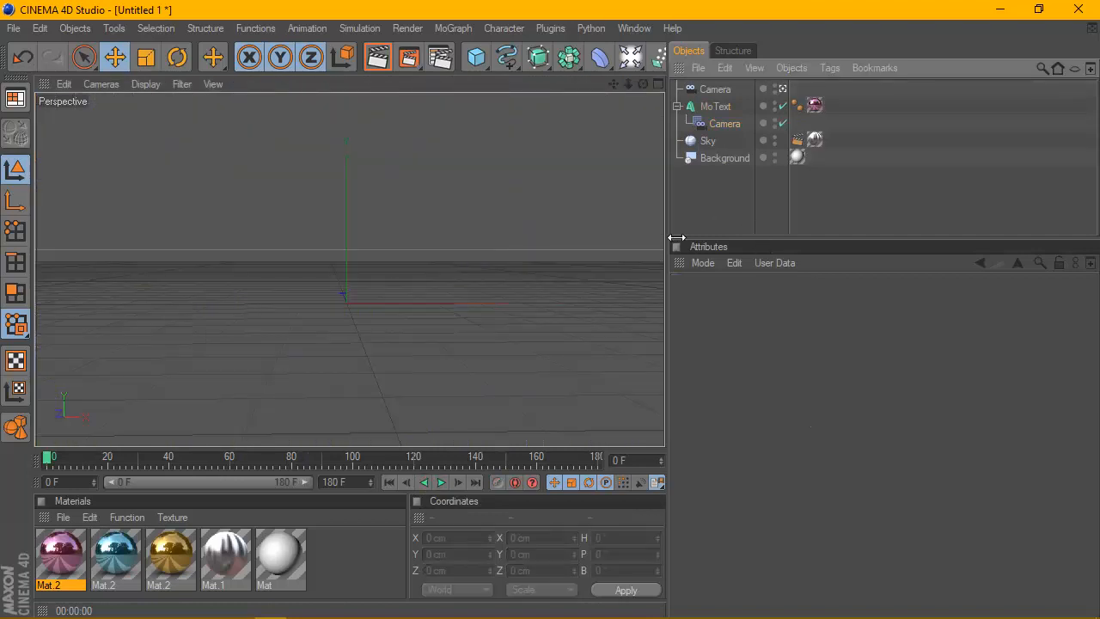
click(440, 481)
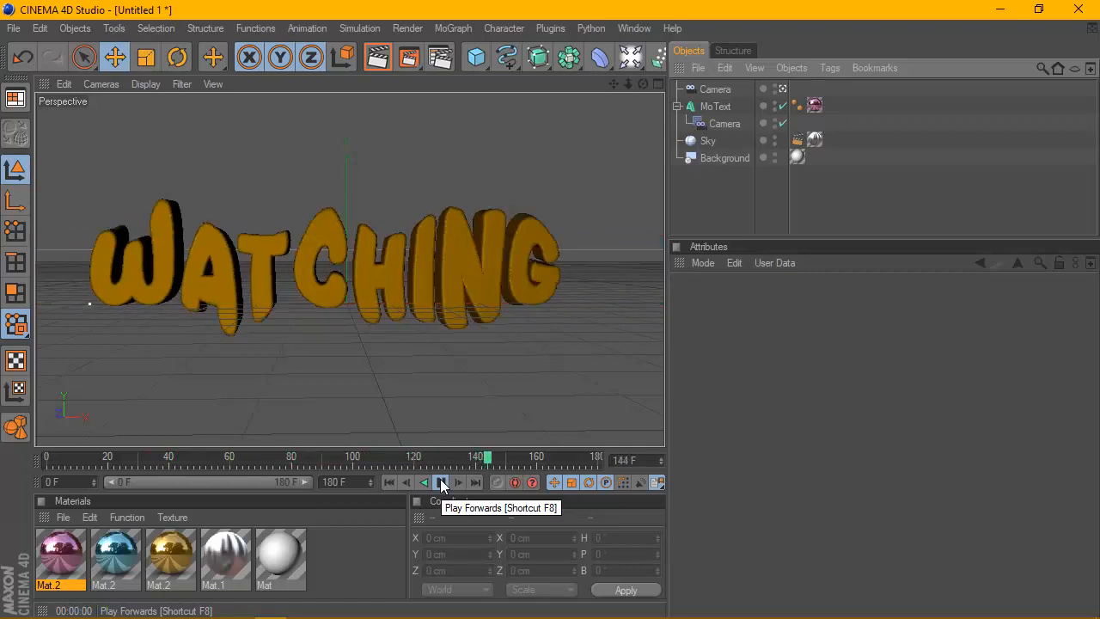
click(440, 482)
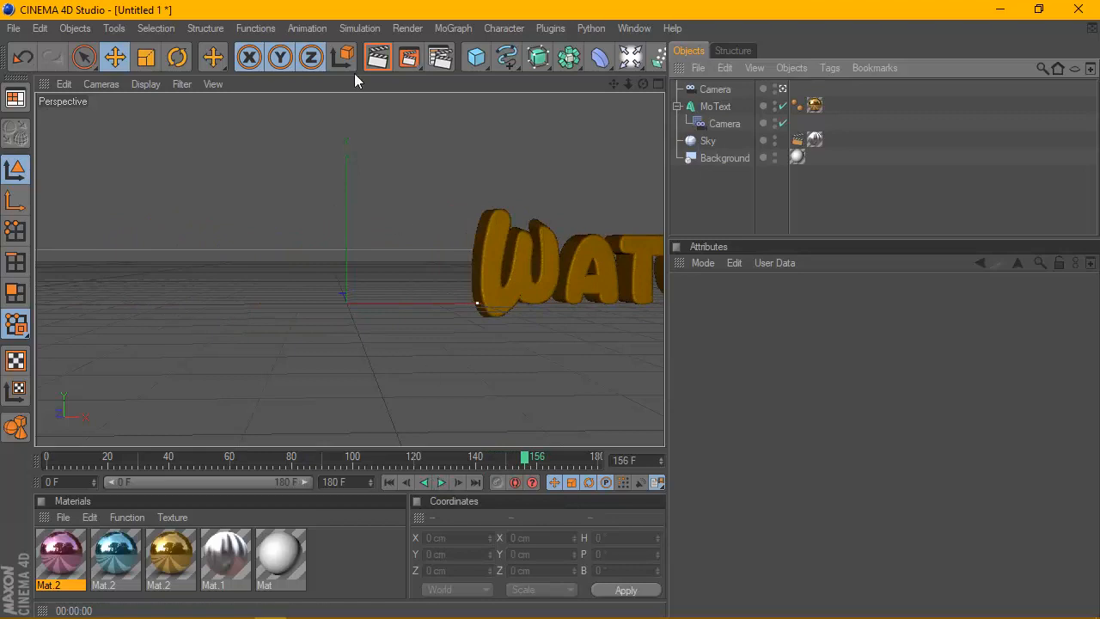
Replay the animation from the start, stop at frame 29 with THANKS in view and render the viewport.
click(391, 483)
click(439, 482)
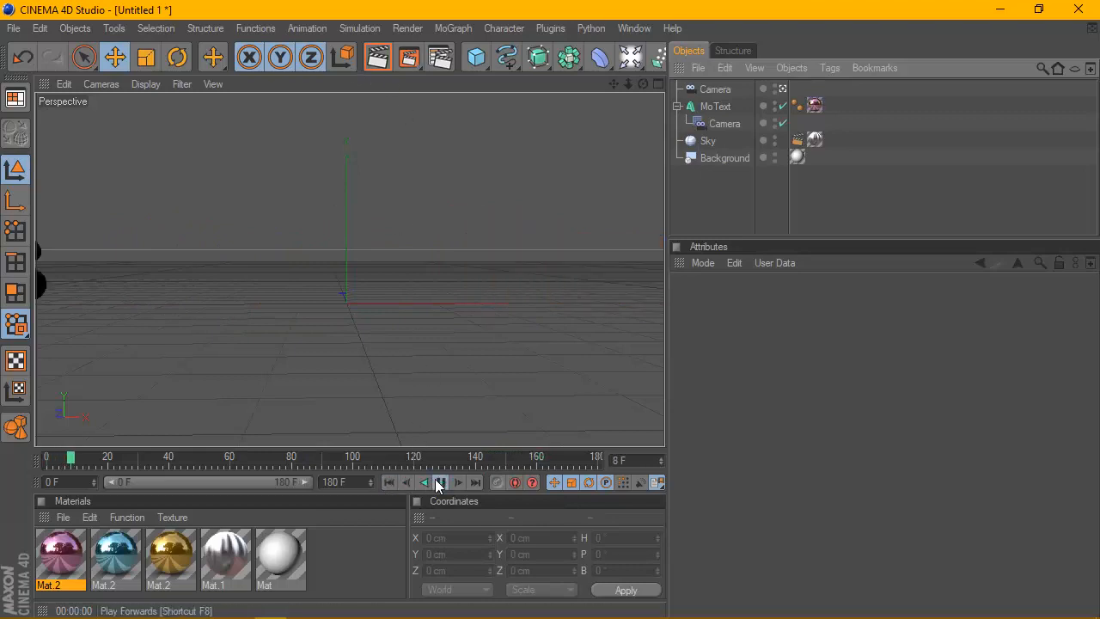
click(439, 482)
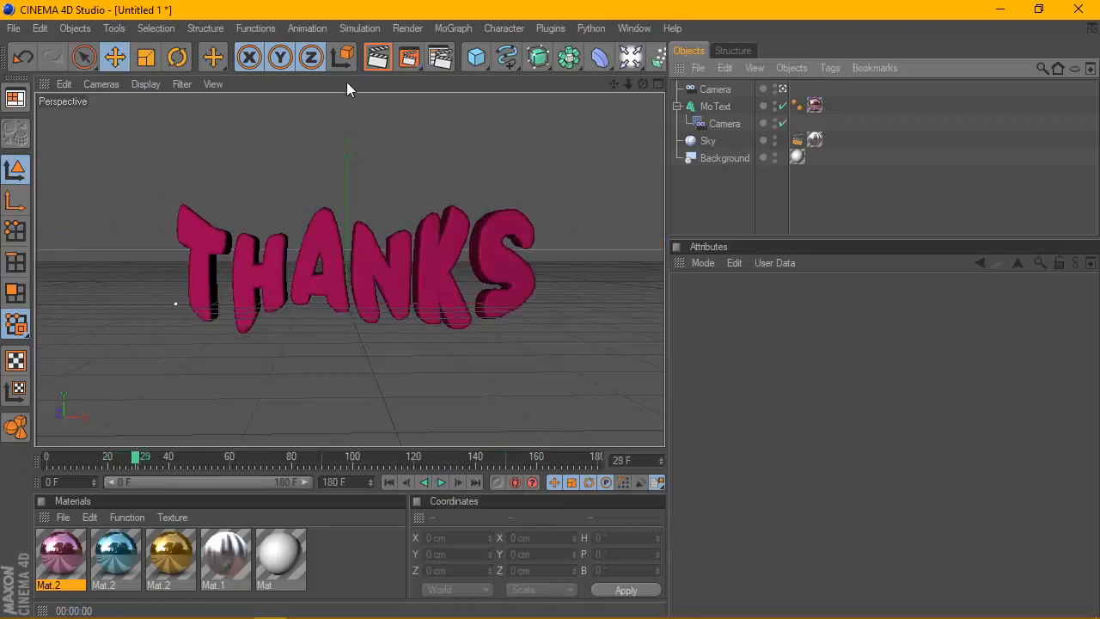
click(378, 57)
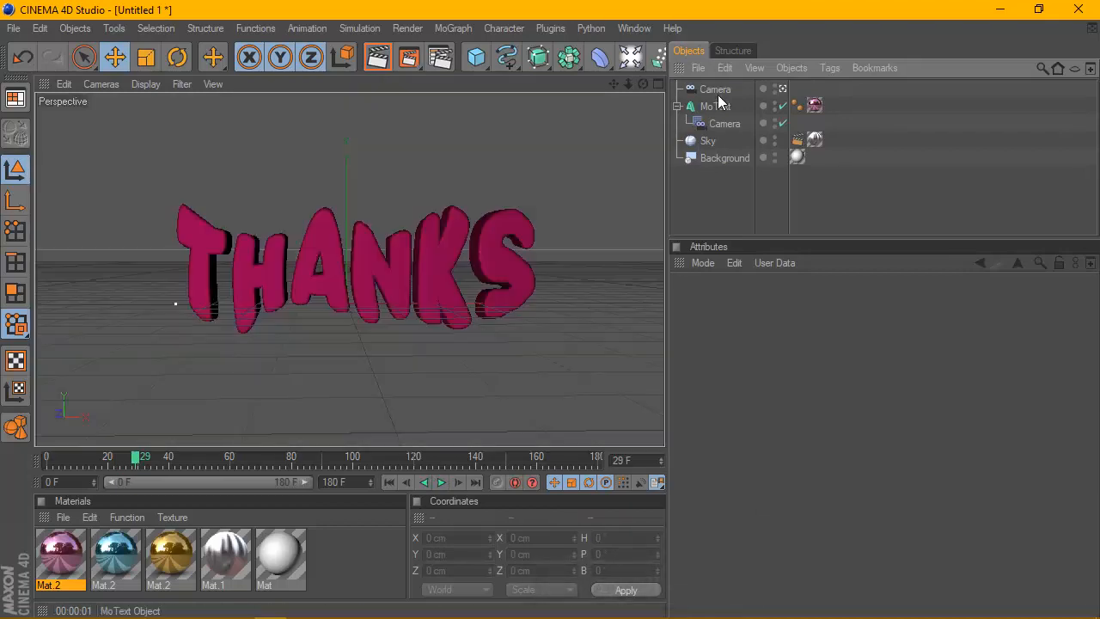
Select the scene camera and orbit it slightly around the THANKS text to a heading of about -3°.
click(713, 85)
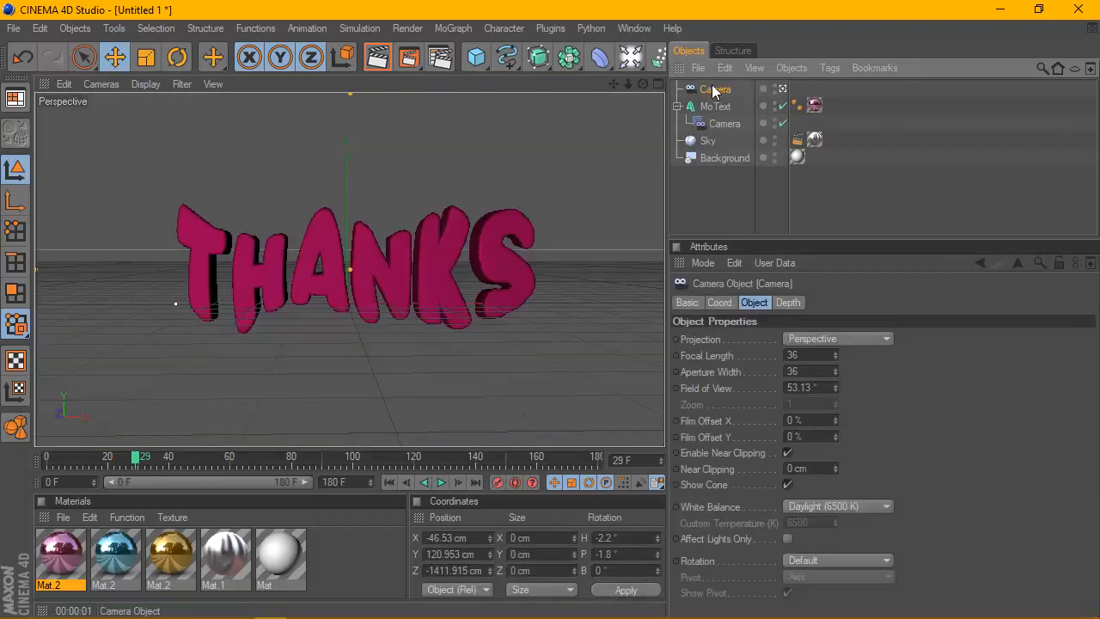
mouse_move(643, 83)
mouse_down()
mouse_move(617, 84)
mouse_move(631, 84)
mouse_up()
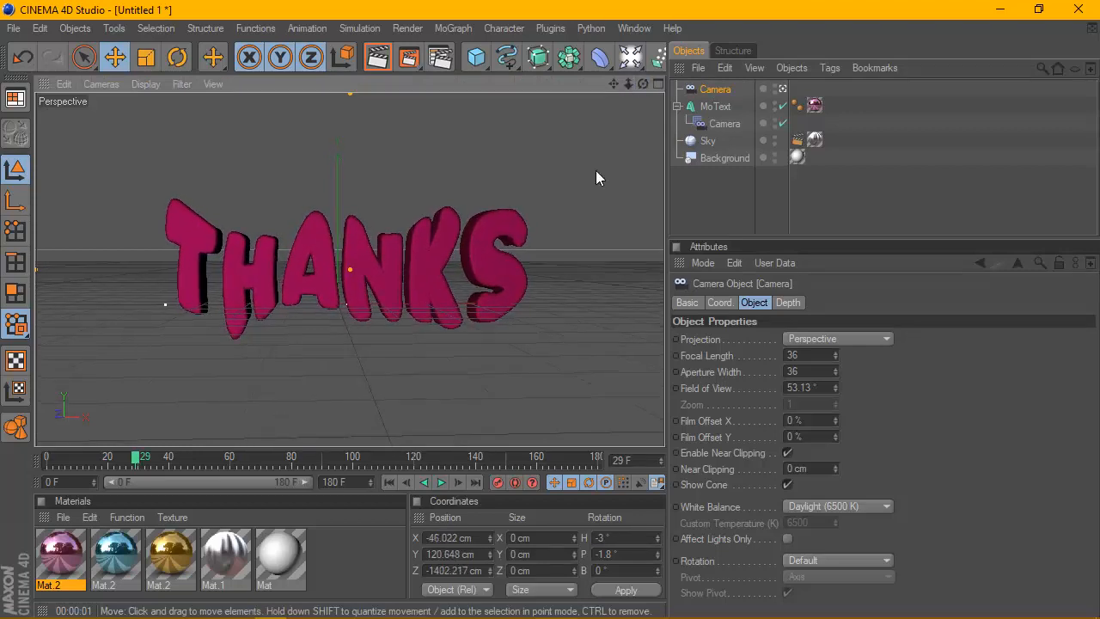
mouse_move(138, 457)
mouse_down()
mouse_move(515, 456)
mouse_move(123, 453)
mouse_move(135, 457)
mouse_up()
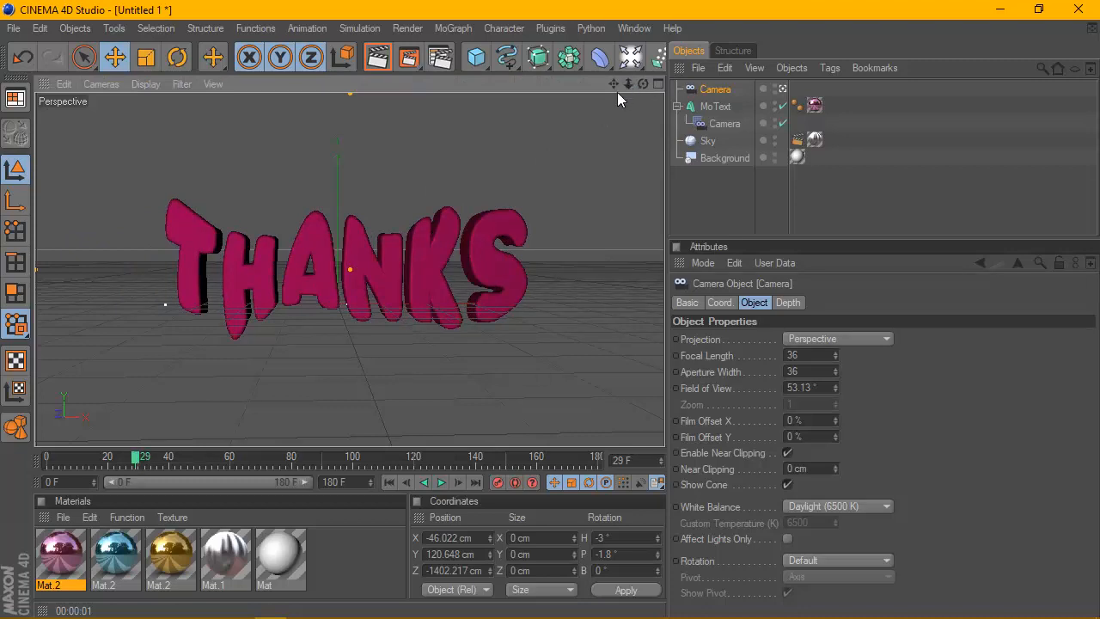
Go back to frame 0 and review the Save, Anti-Aliasing and Output sections of the render settings.
click(388, 482)
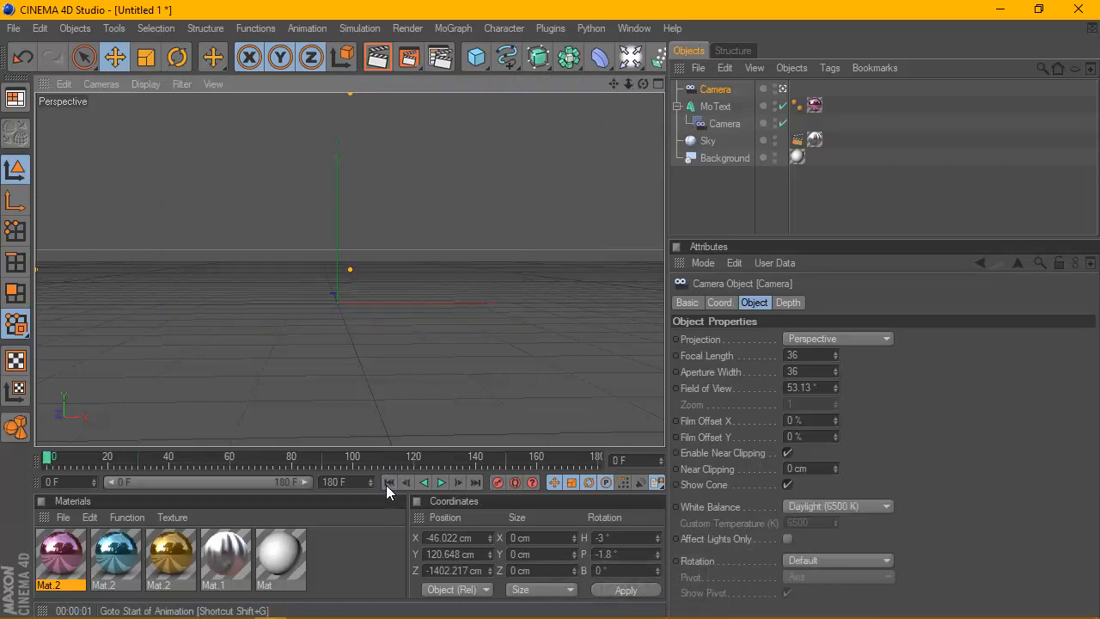
click(439, 59)
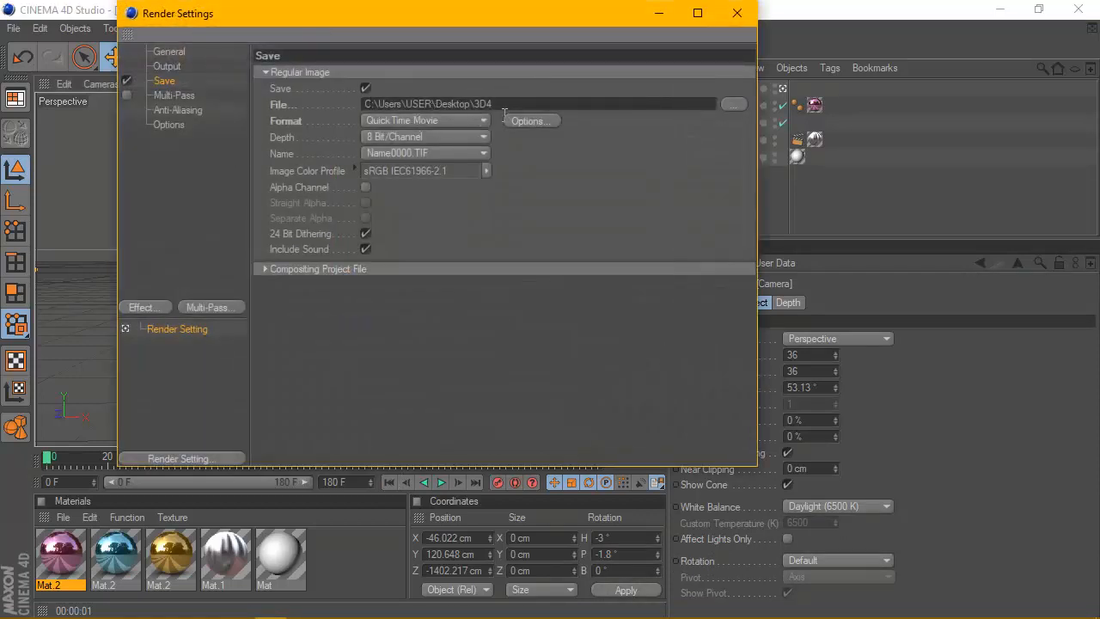
click(209, 109)
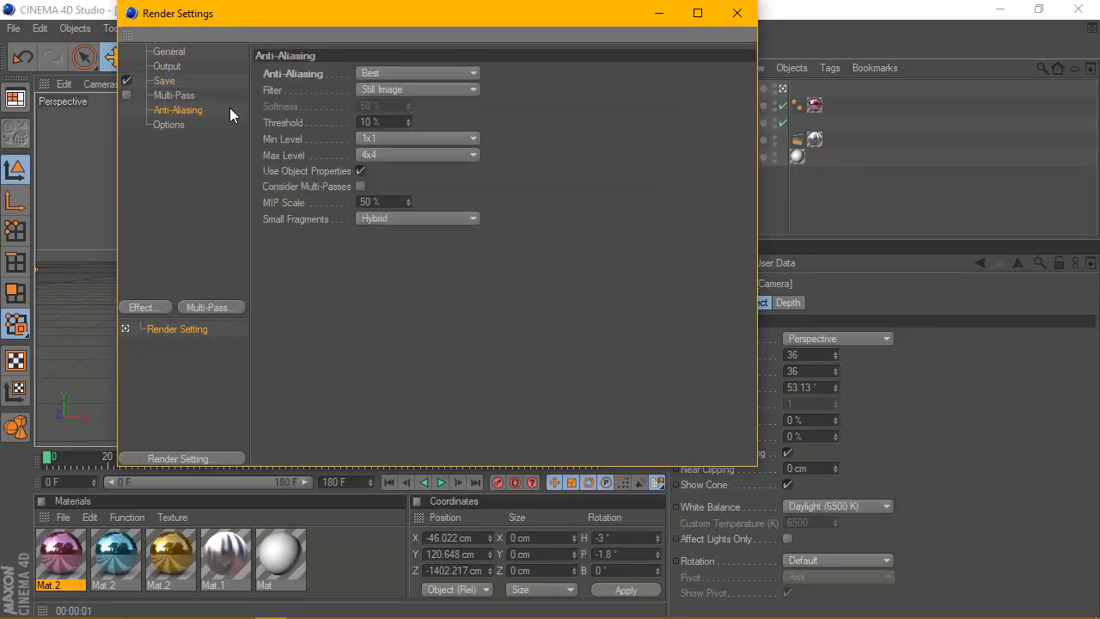
click(171, 68)
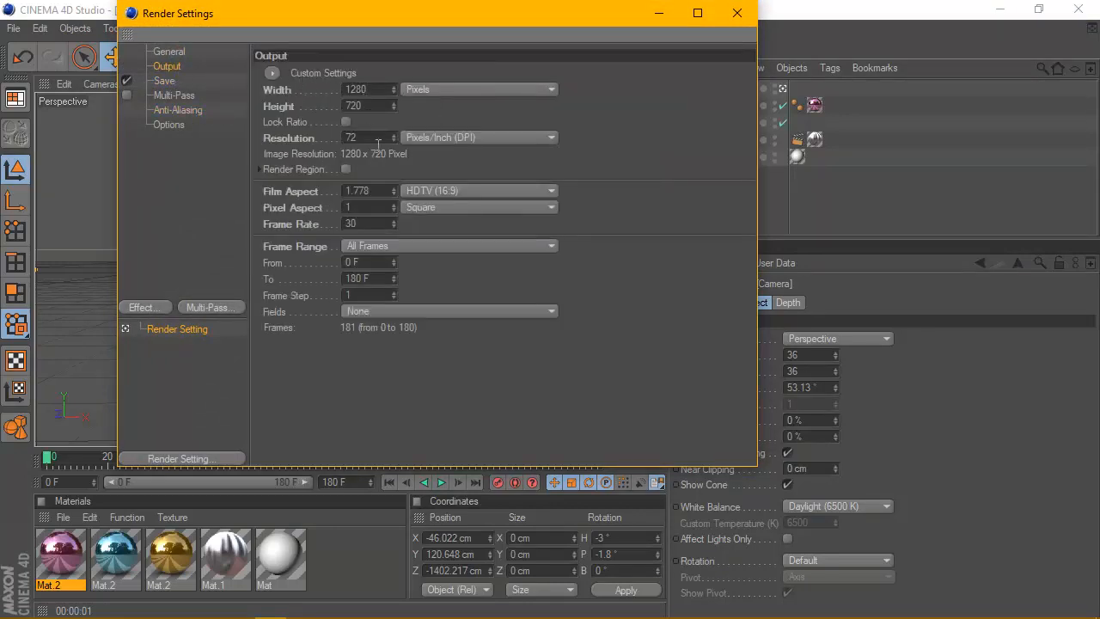